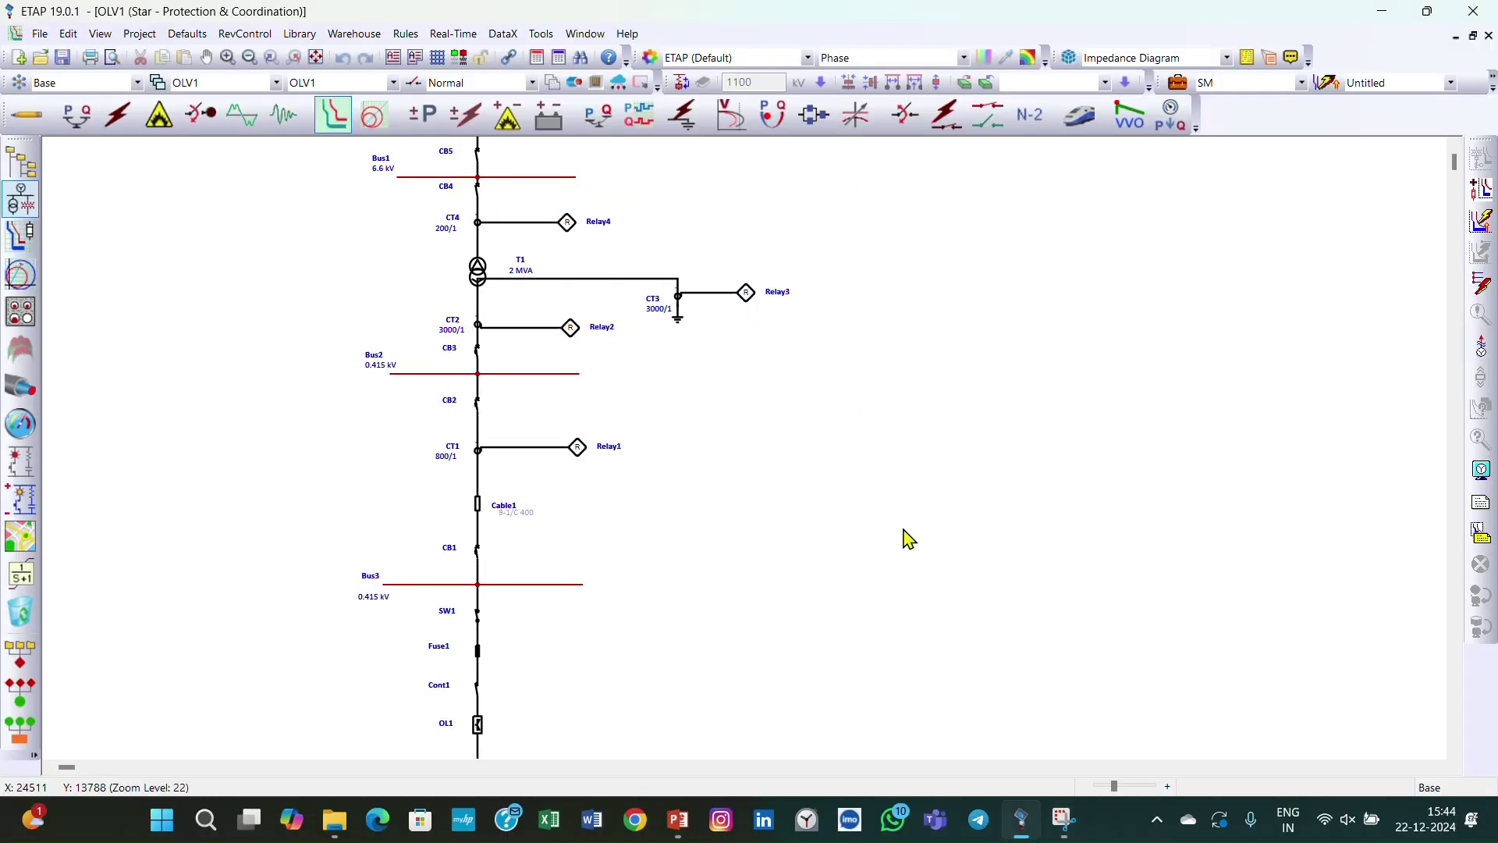
Step: Present the 'Todays Question' slide on CT ratios for a 63KVA distribution transformer
scroll(857, 542, up, 2)
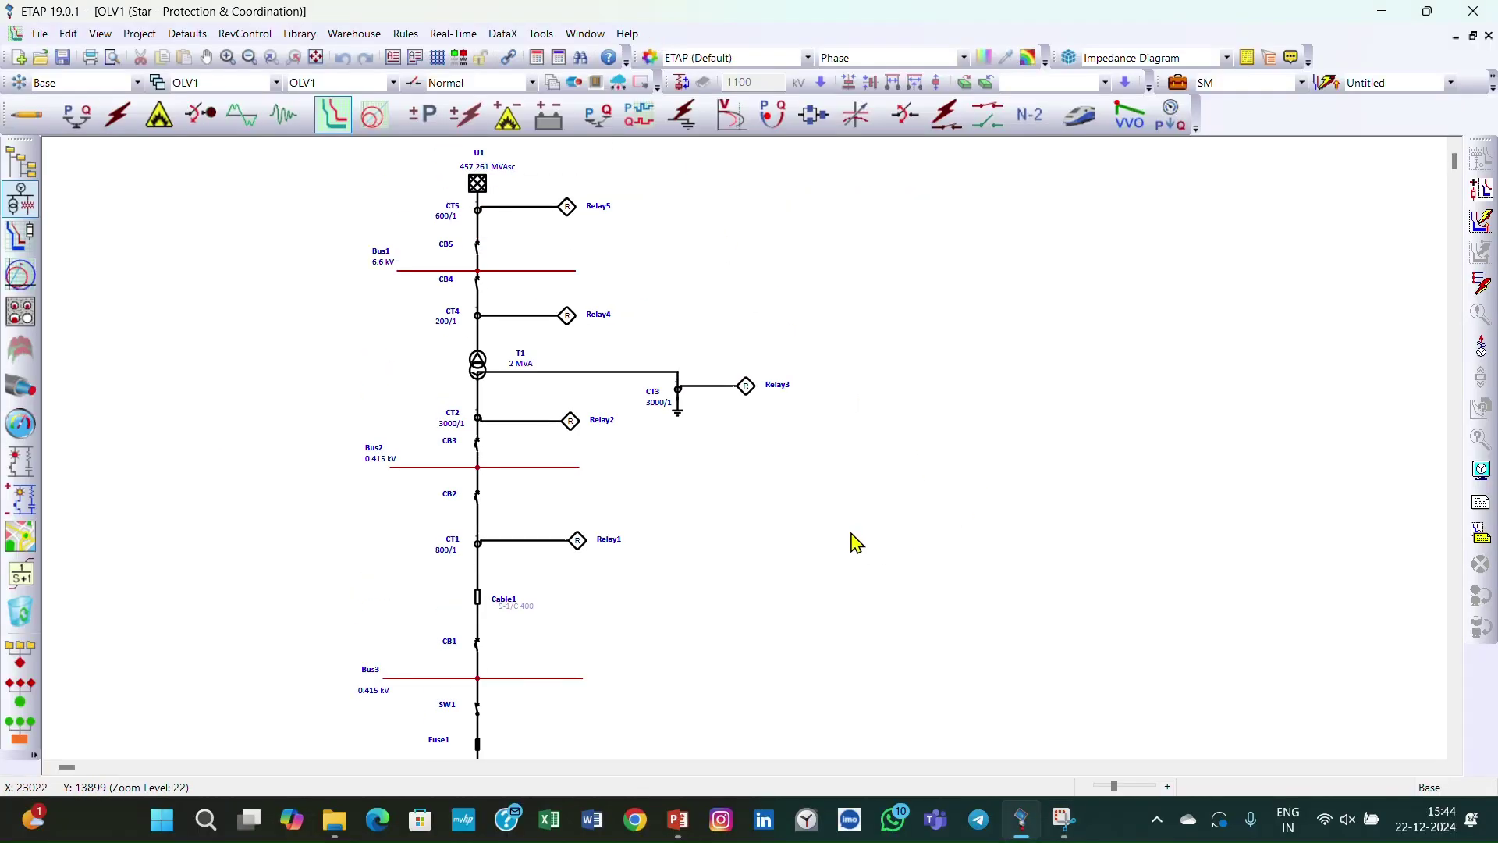
Step: Select the feeder from Bus2 through CT1, Relay1, Cable1, Bus3 and Fuse1, and build a Star TCC view
scroll(857, 542, down, 6)
scroll(857, 543, up, 6)
scroll(857, 542, down, 4)
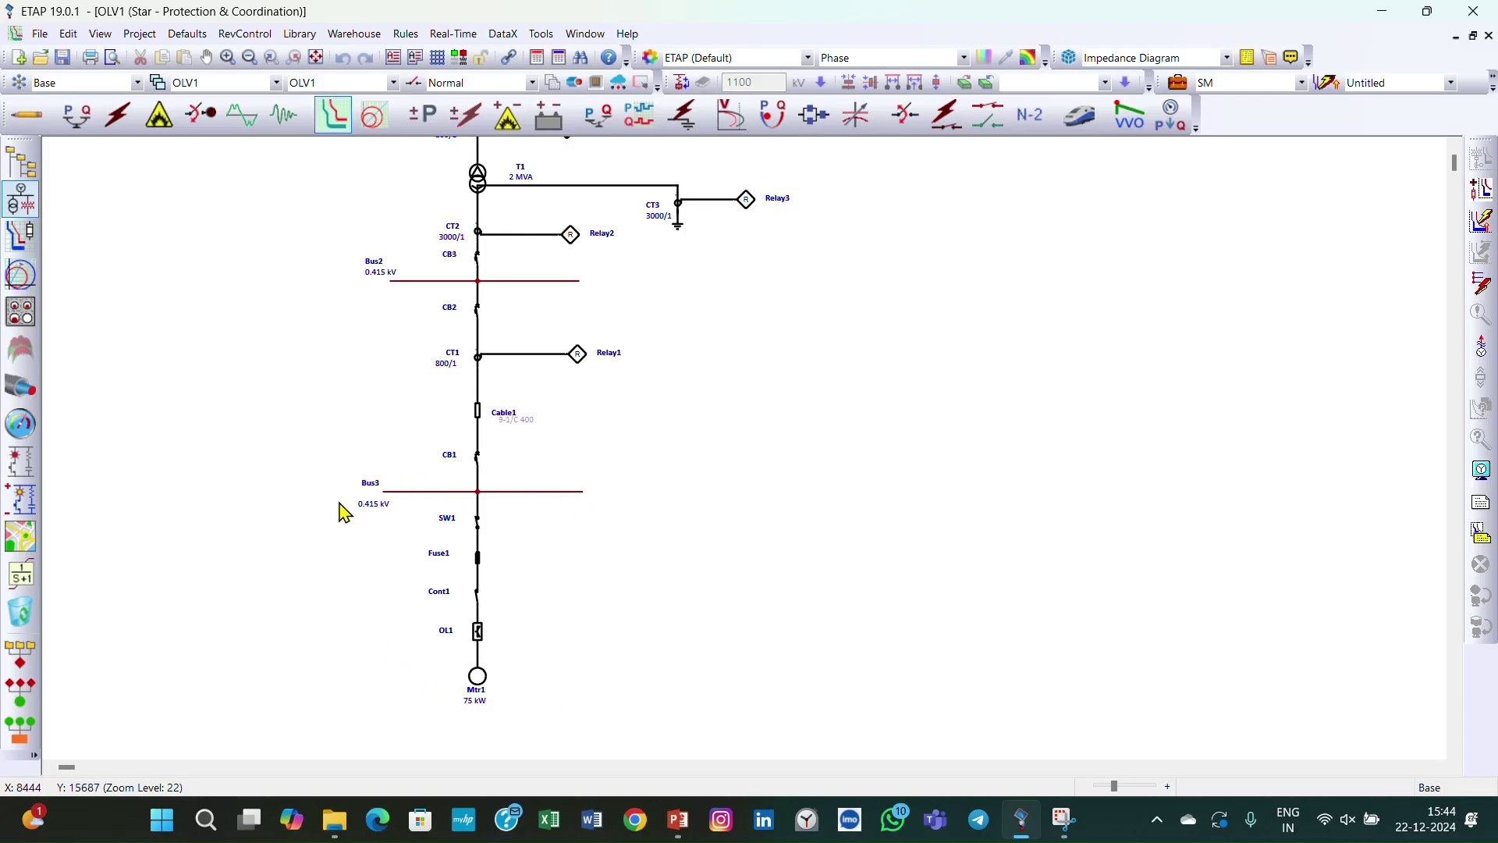
scroll(667, 582, up, 3)
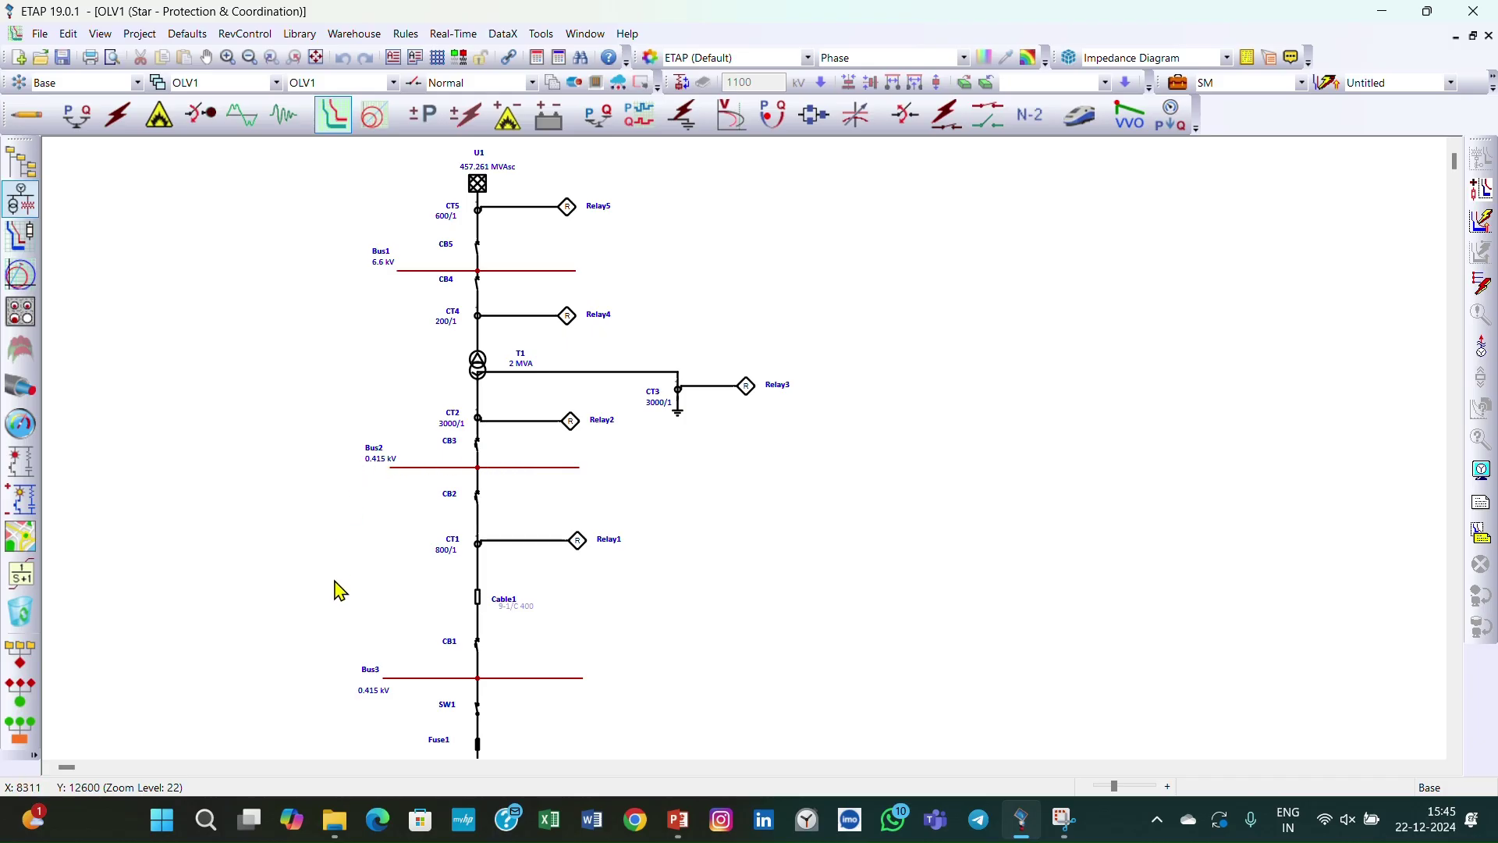
scroll(707, 671, down, 3)
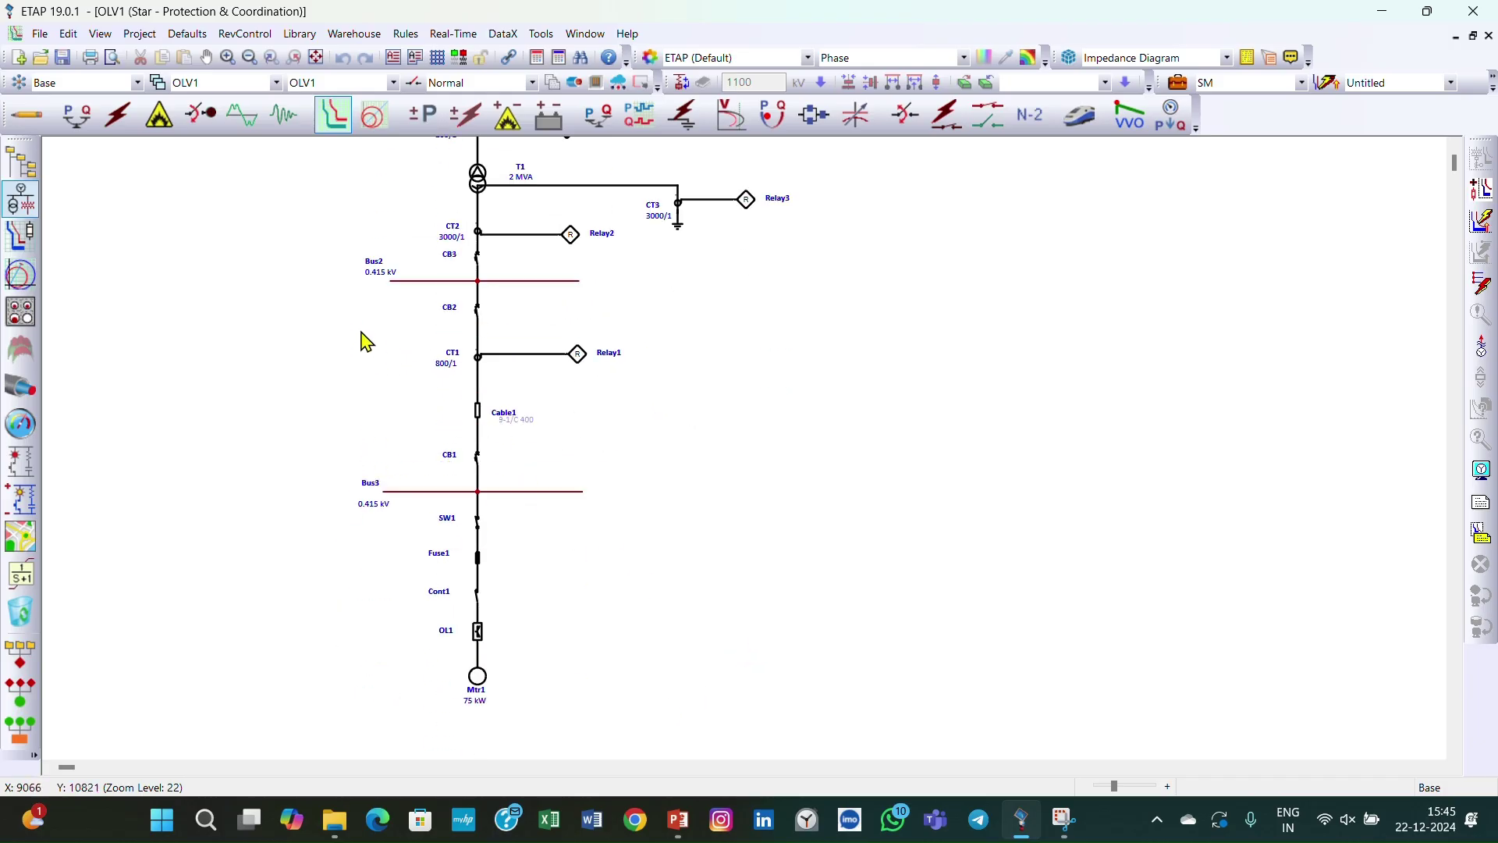
drag(299, 266, 650, 523)
drag(294, 260, 269, 451)
drag(284, 278, 558, 407)
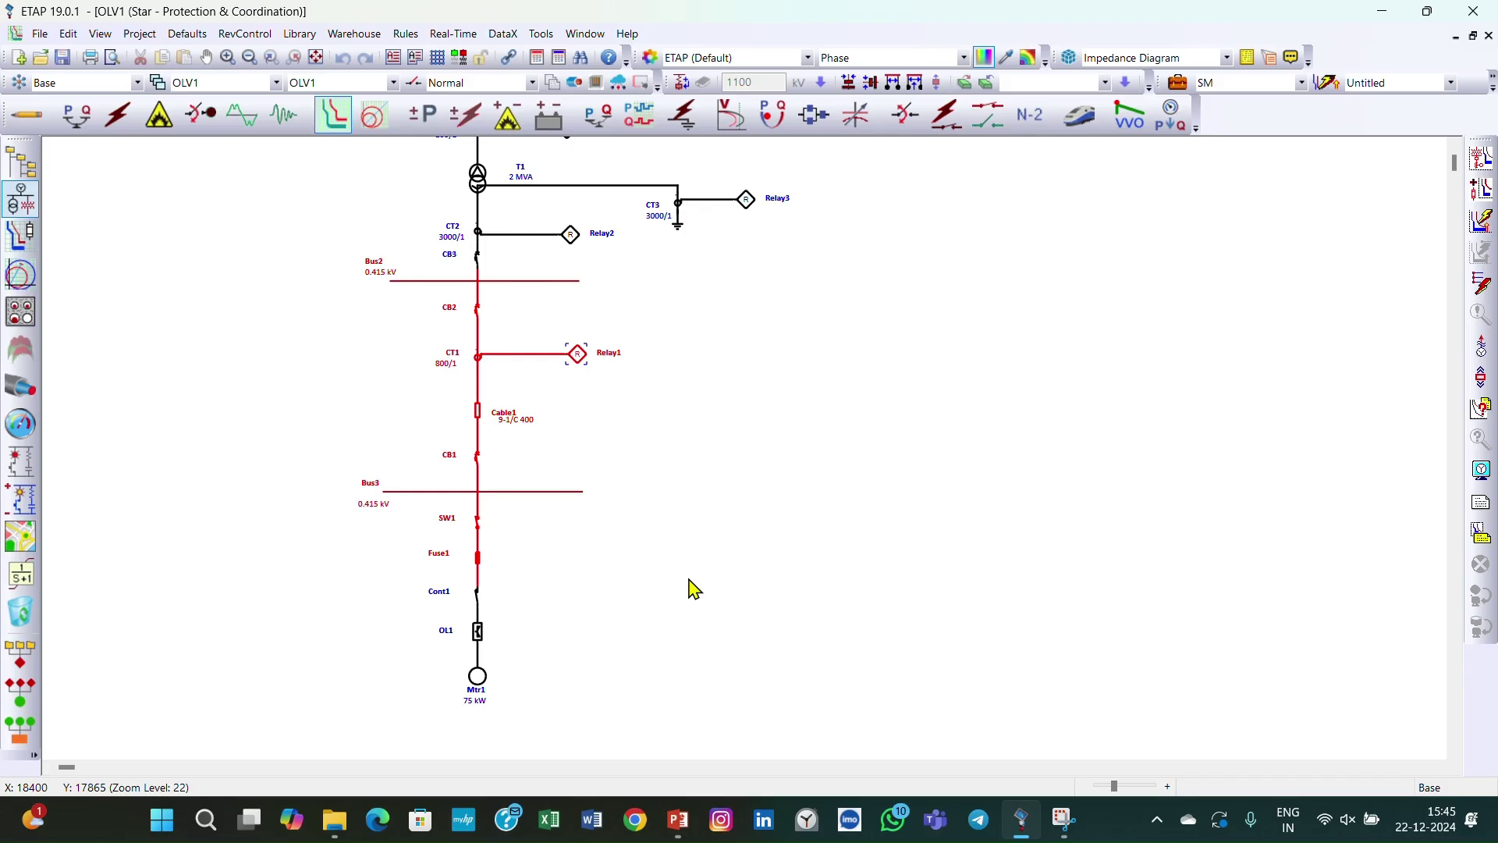
click(1482, 160)
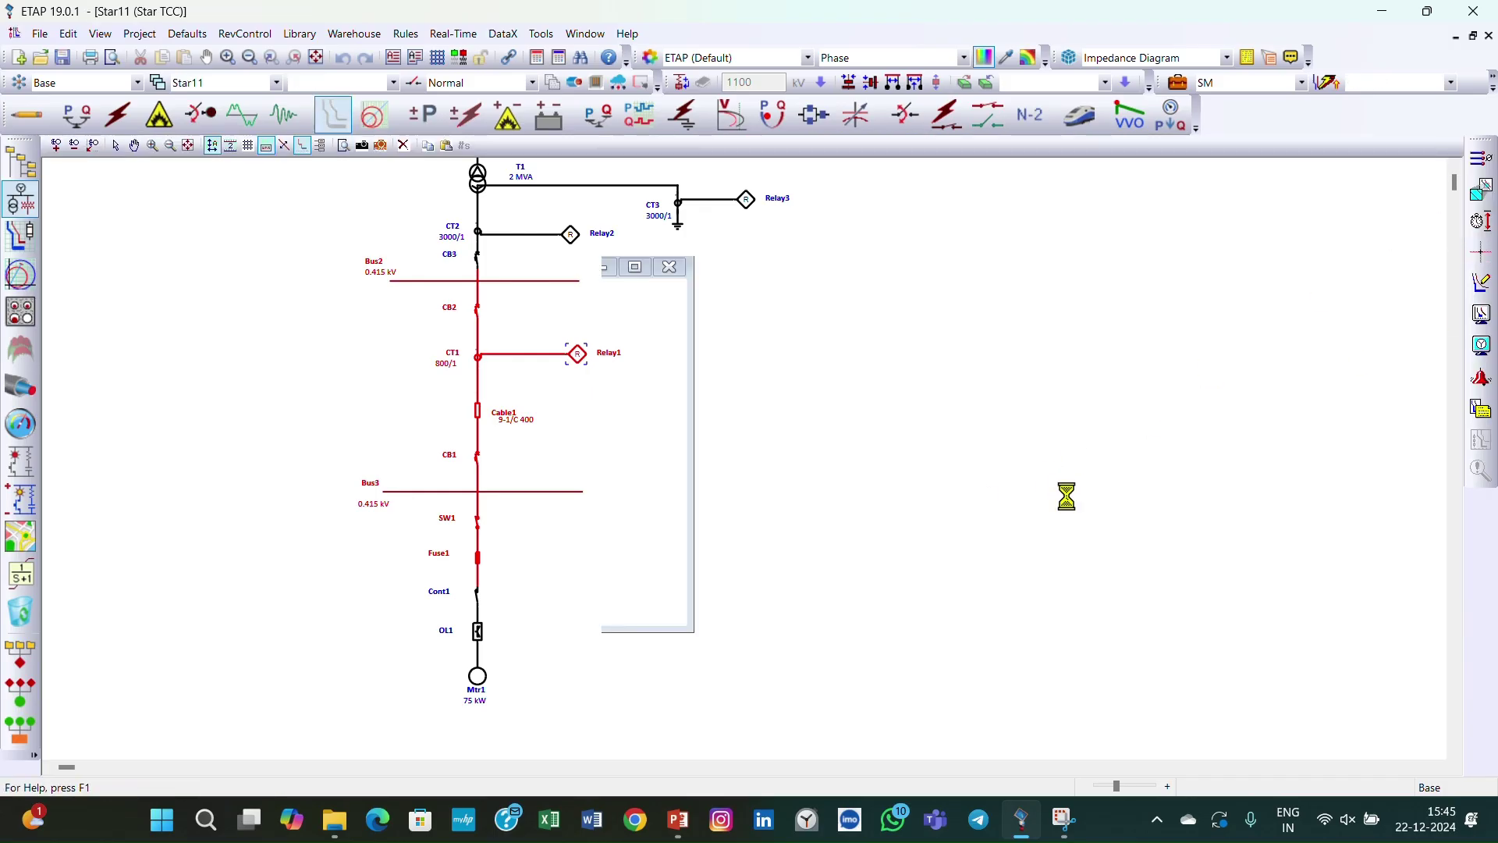
Step: Turn off Phase Mode for Cable1 in Plot Options so its phase curve is hidden
scroll(605, 484, down, 3)
scroll(610, 486, up, 3)
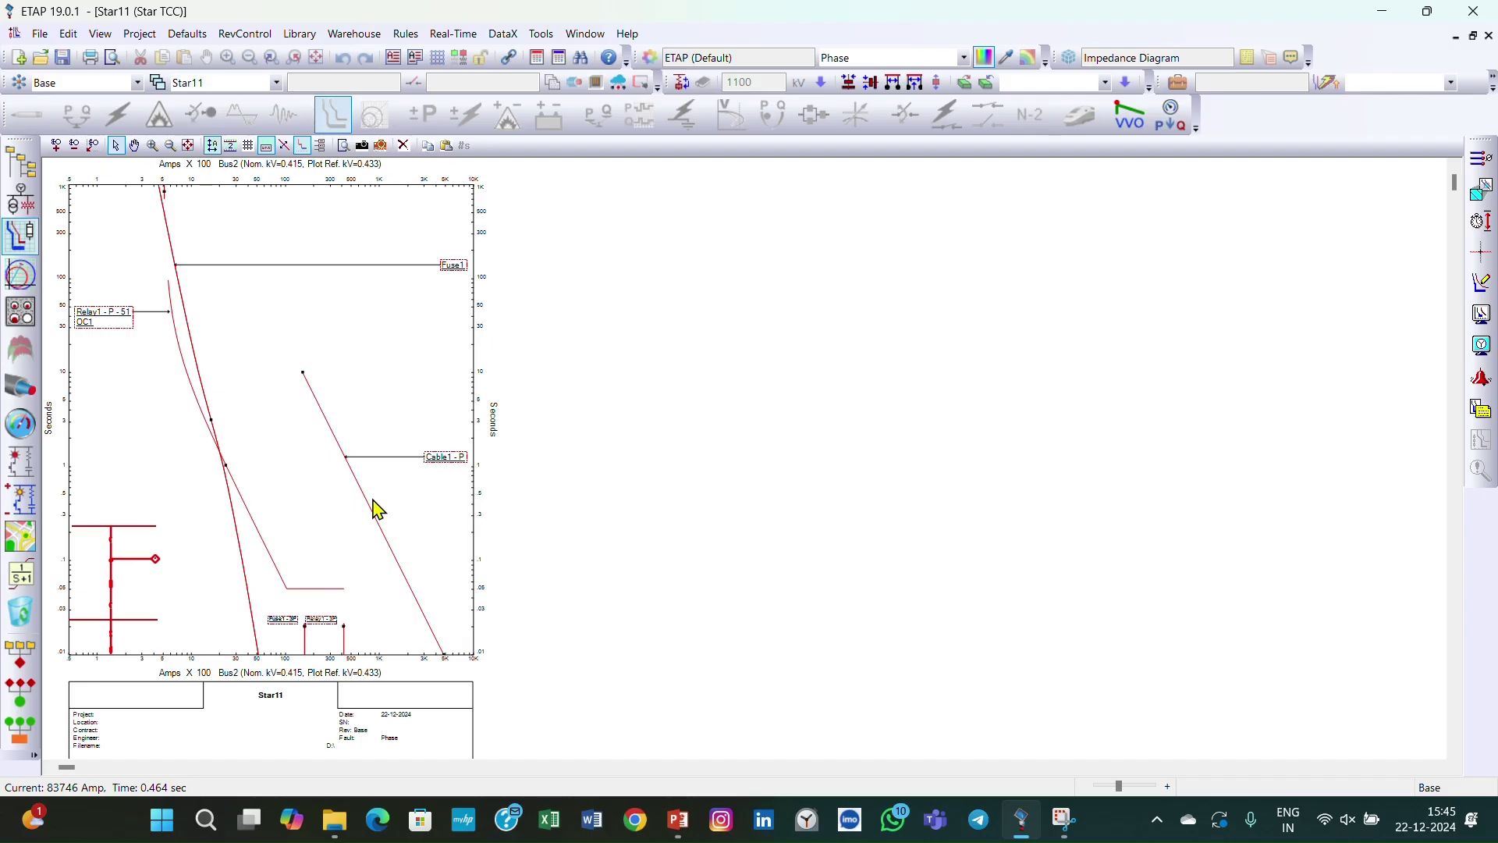
double_click(431, 504)
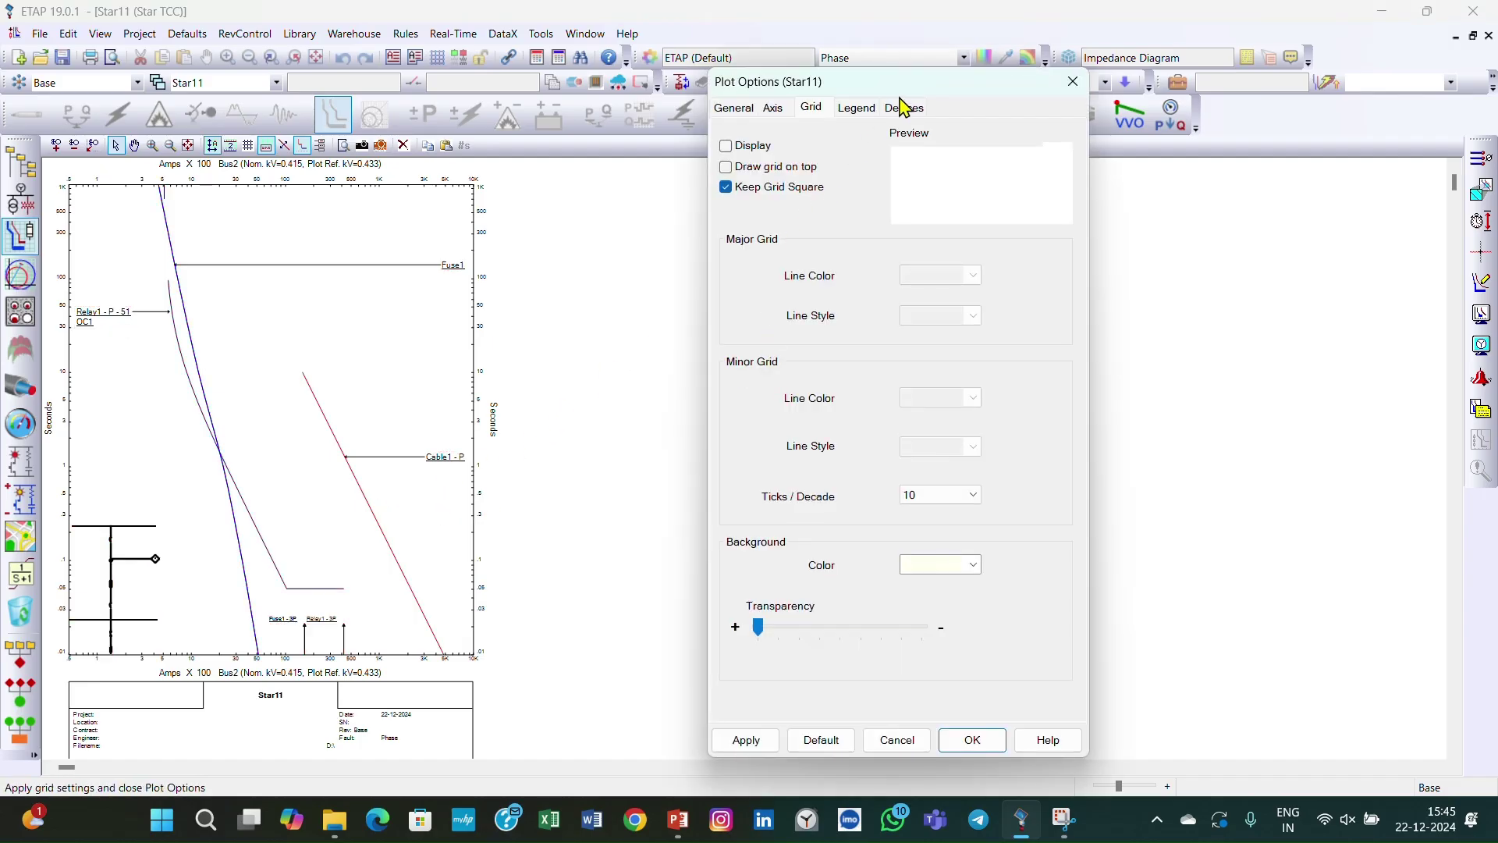
click(903, 107)
click(762, 228)
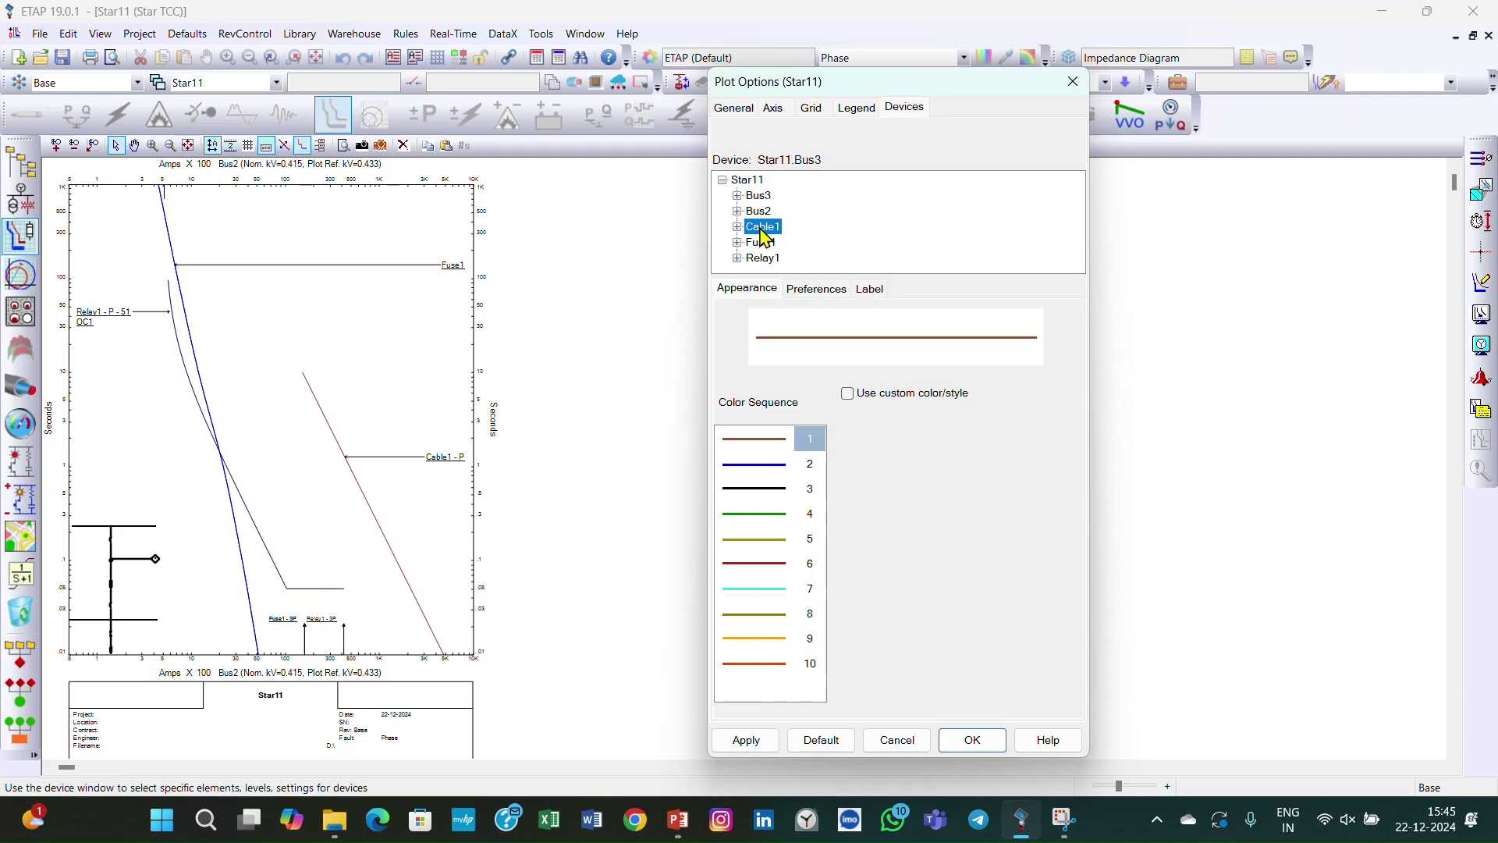
click(811, 292)
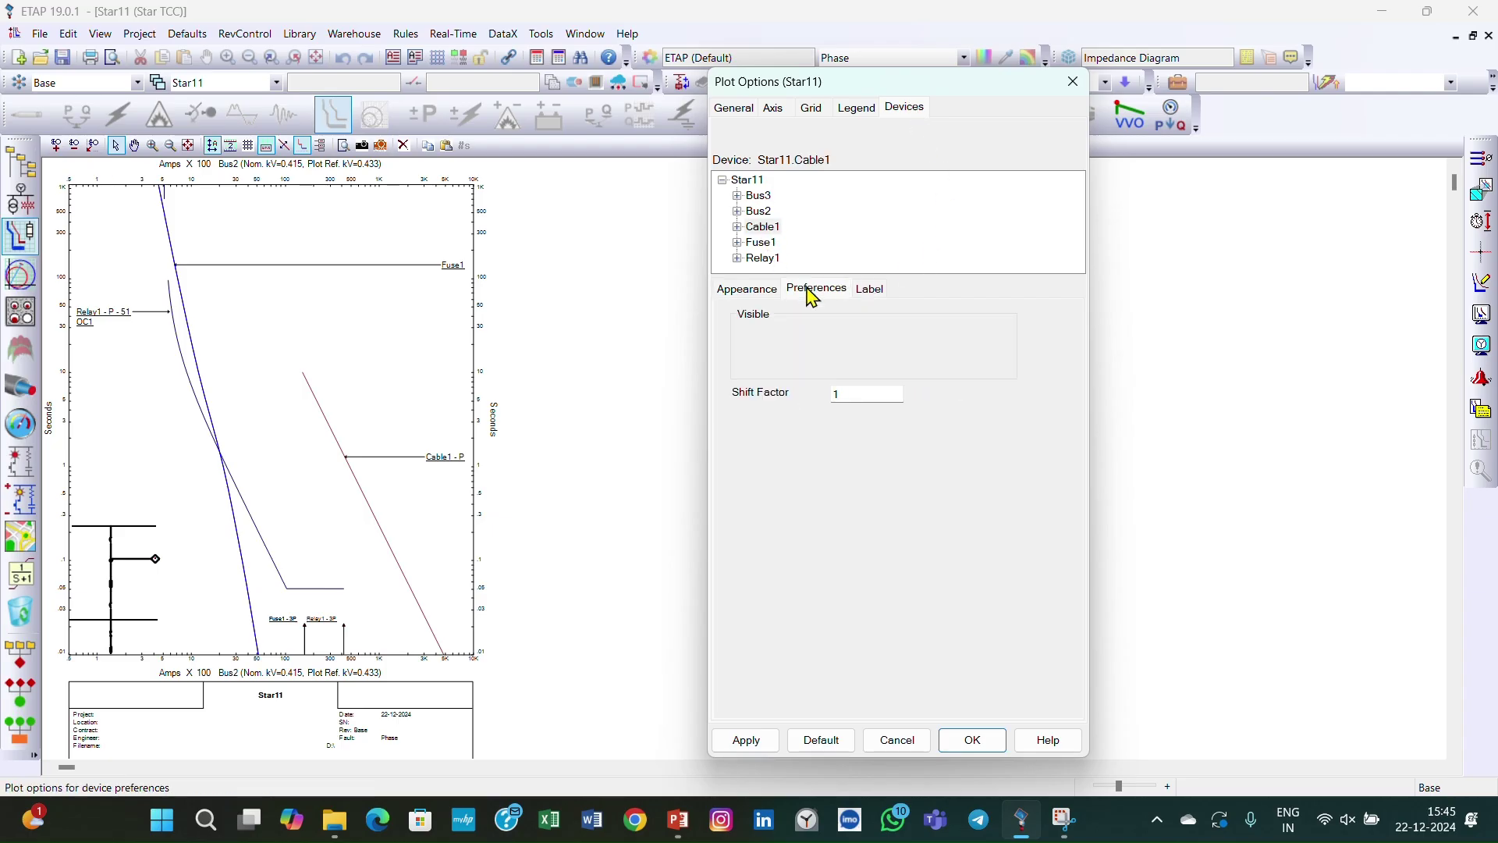
click(737, 227)
click(775, 213)
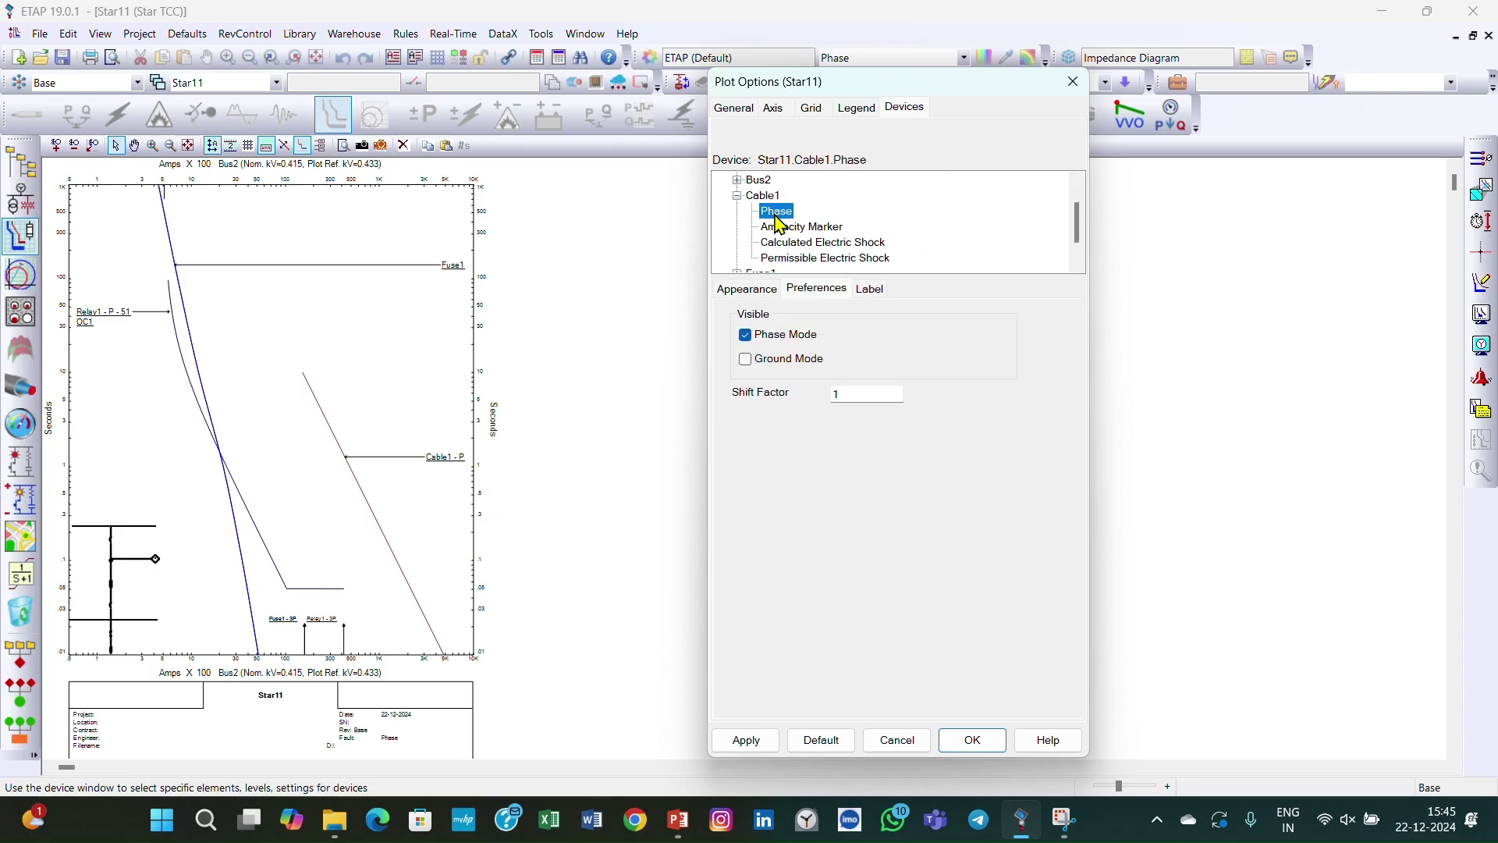
click(768, 337)
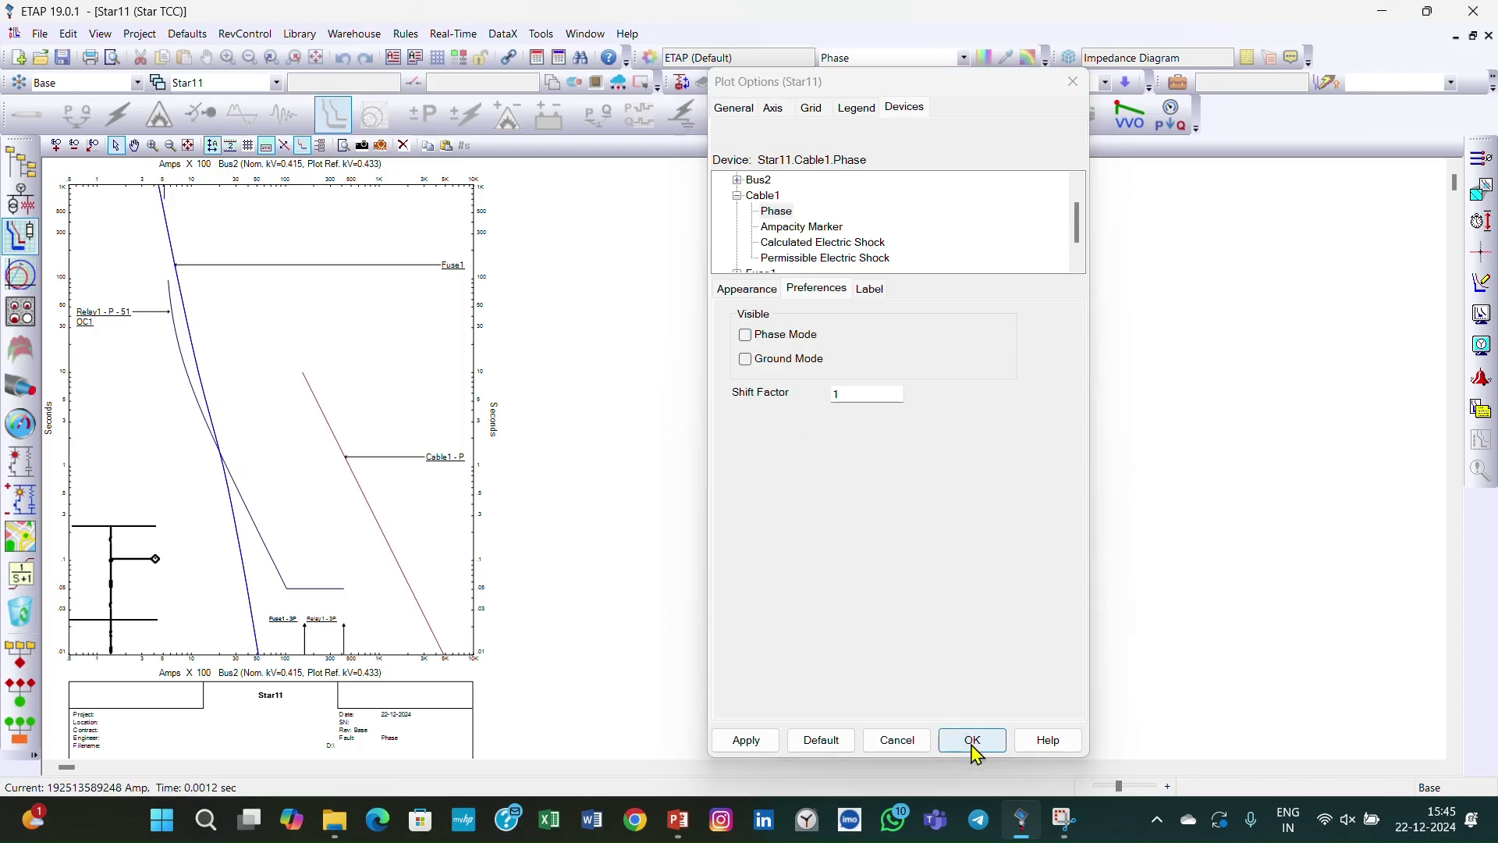
click(970, 741)
Step: Enlarge the embedded Star one-line diagram on the plot twice
scroll(347, 437, down, 3)
scroll(335, 428, up, 1)
scroll(344, 441, up, 1)
click(56, 145)
click(57, 149)
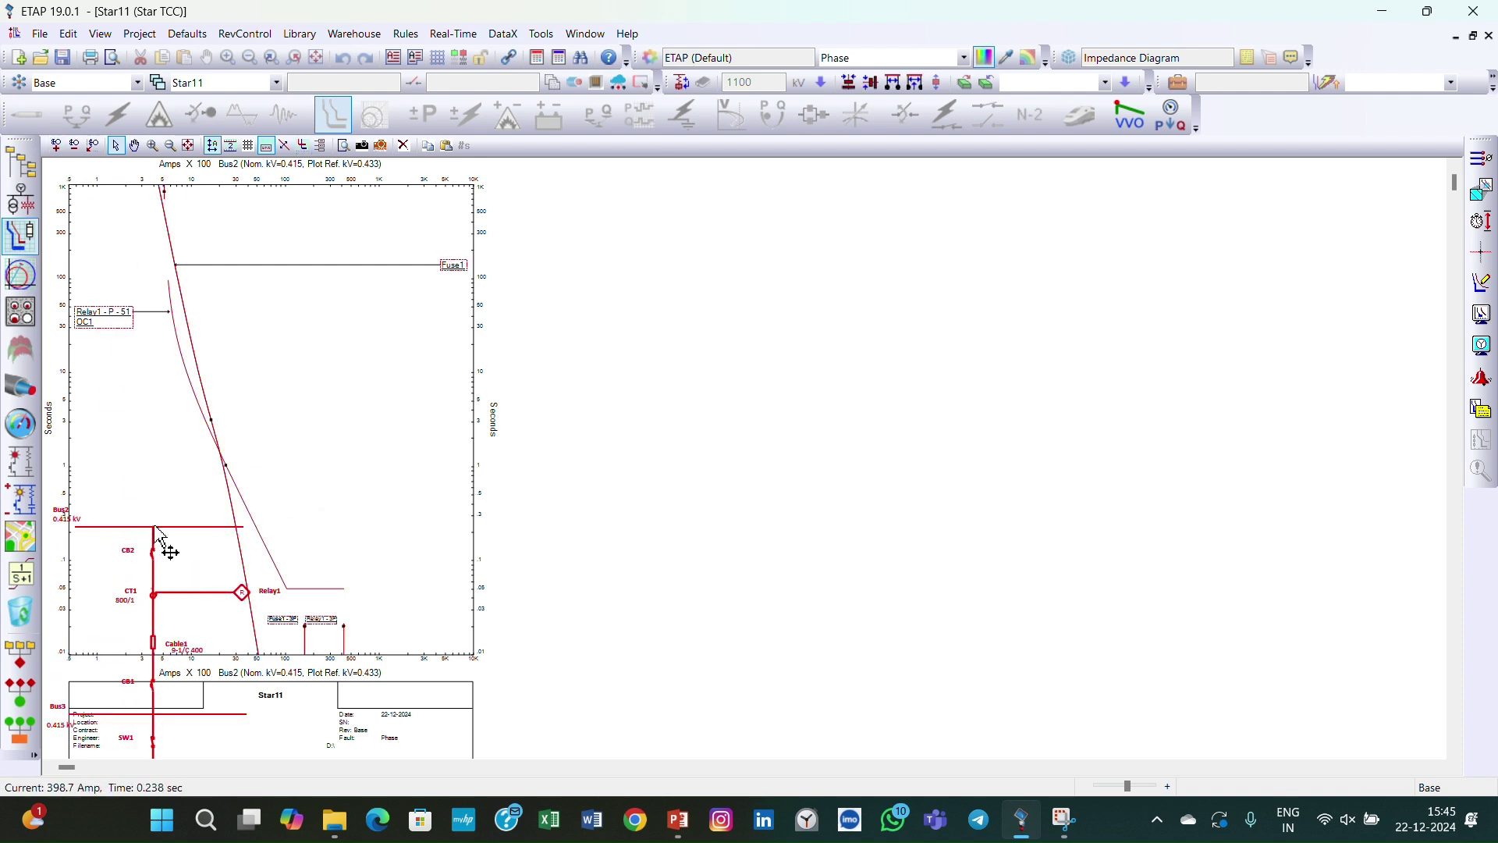
Step: Move the one-line diagram into the empty right area and highlight Relay1's curve
drag(155, 516, 787, 290)
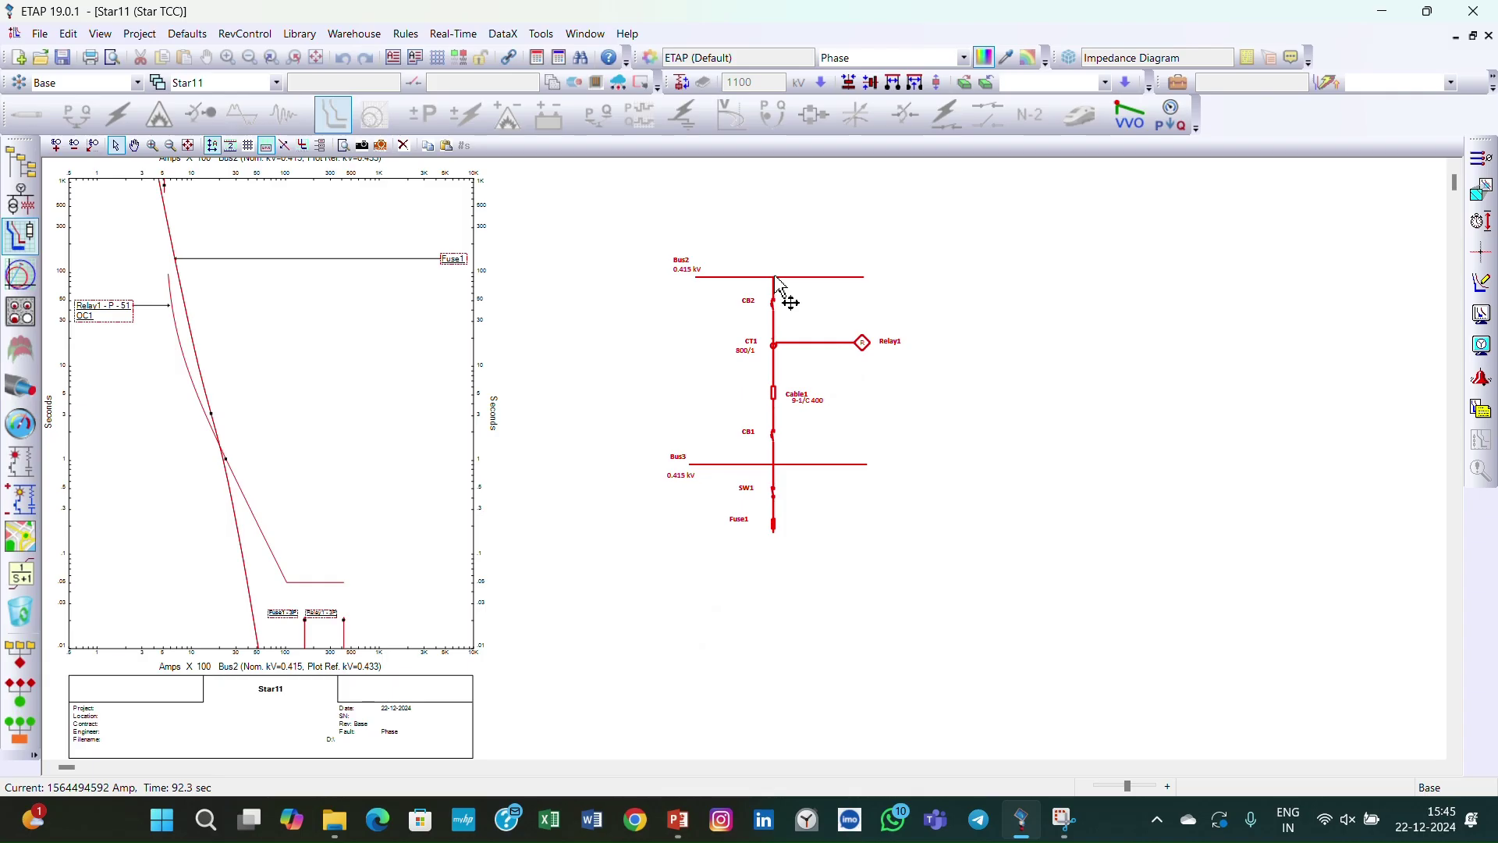
click(999, 454)
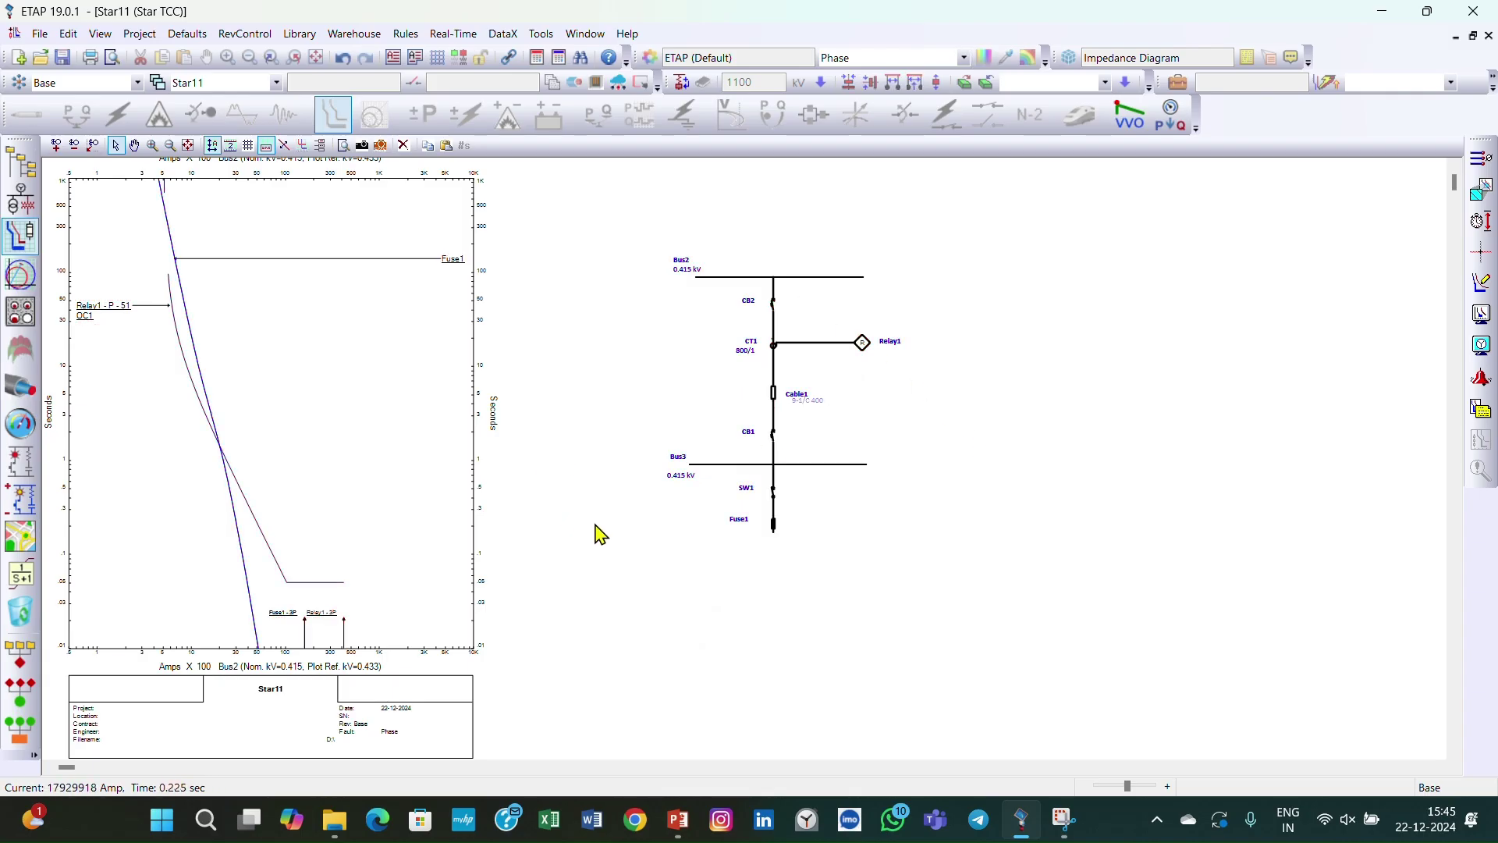
scroll(616, 538, up, 1)
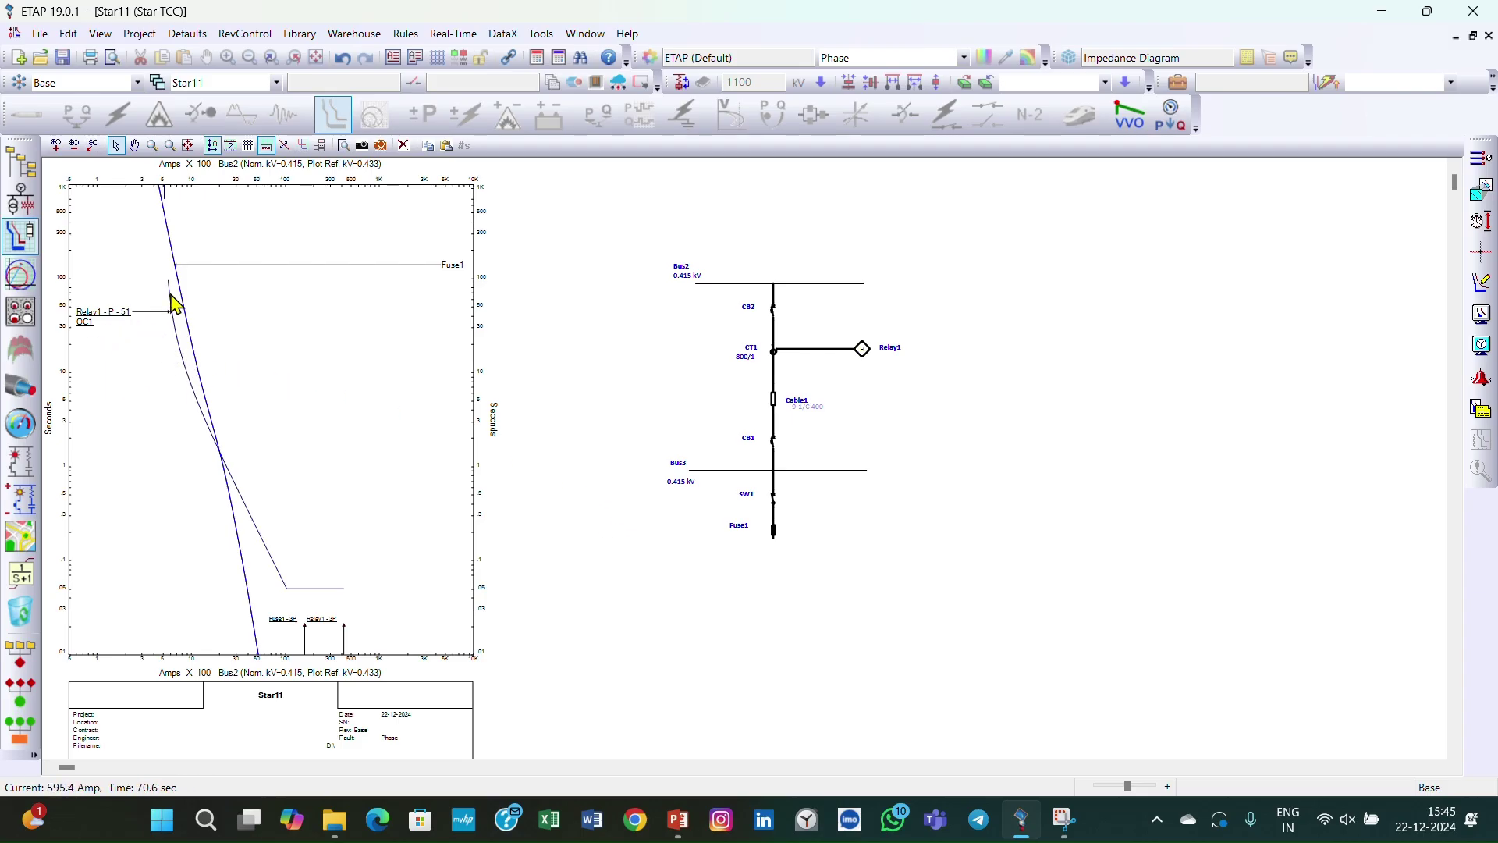
mouse_move(232, 488)
click(862, 351)
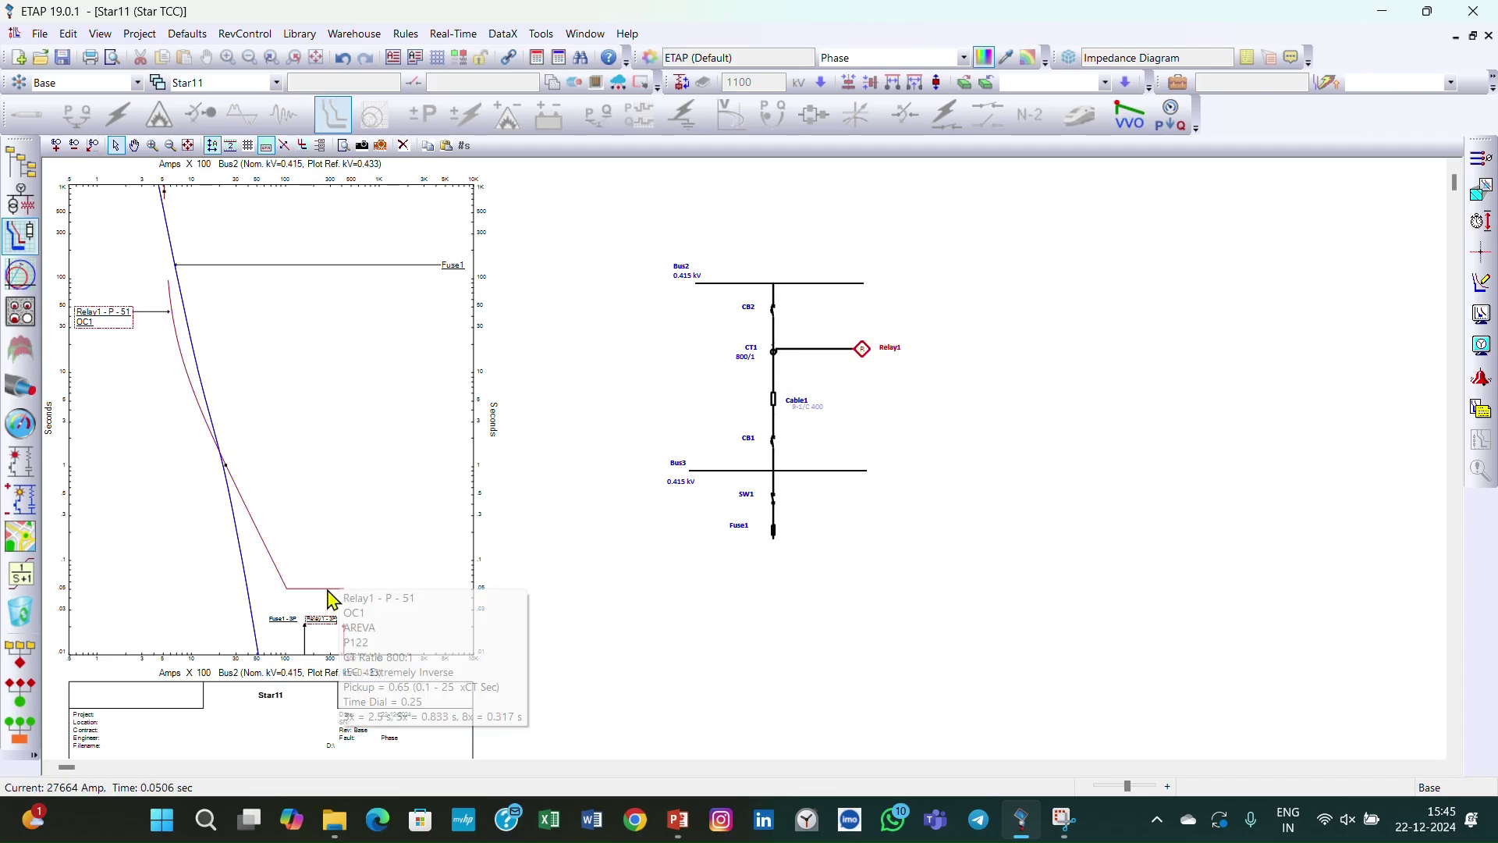
click(718, 627)
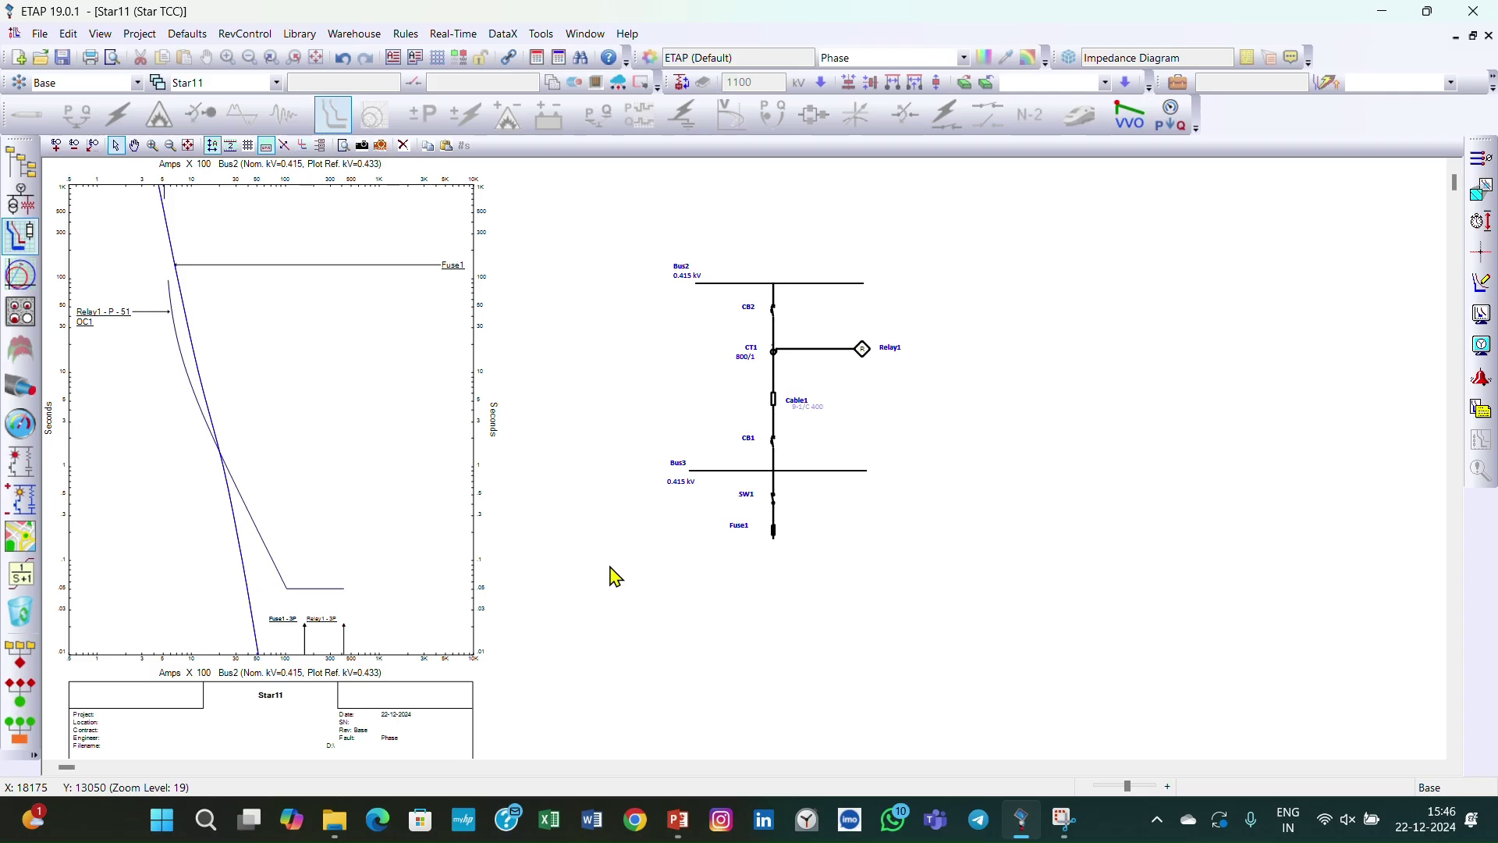
Step: Drag the Relay1 phase curve upward to slower operating times
click(294, 593)
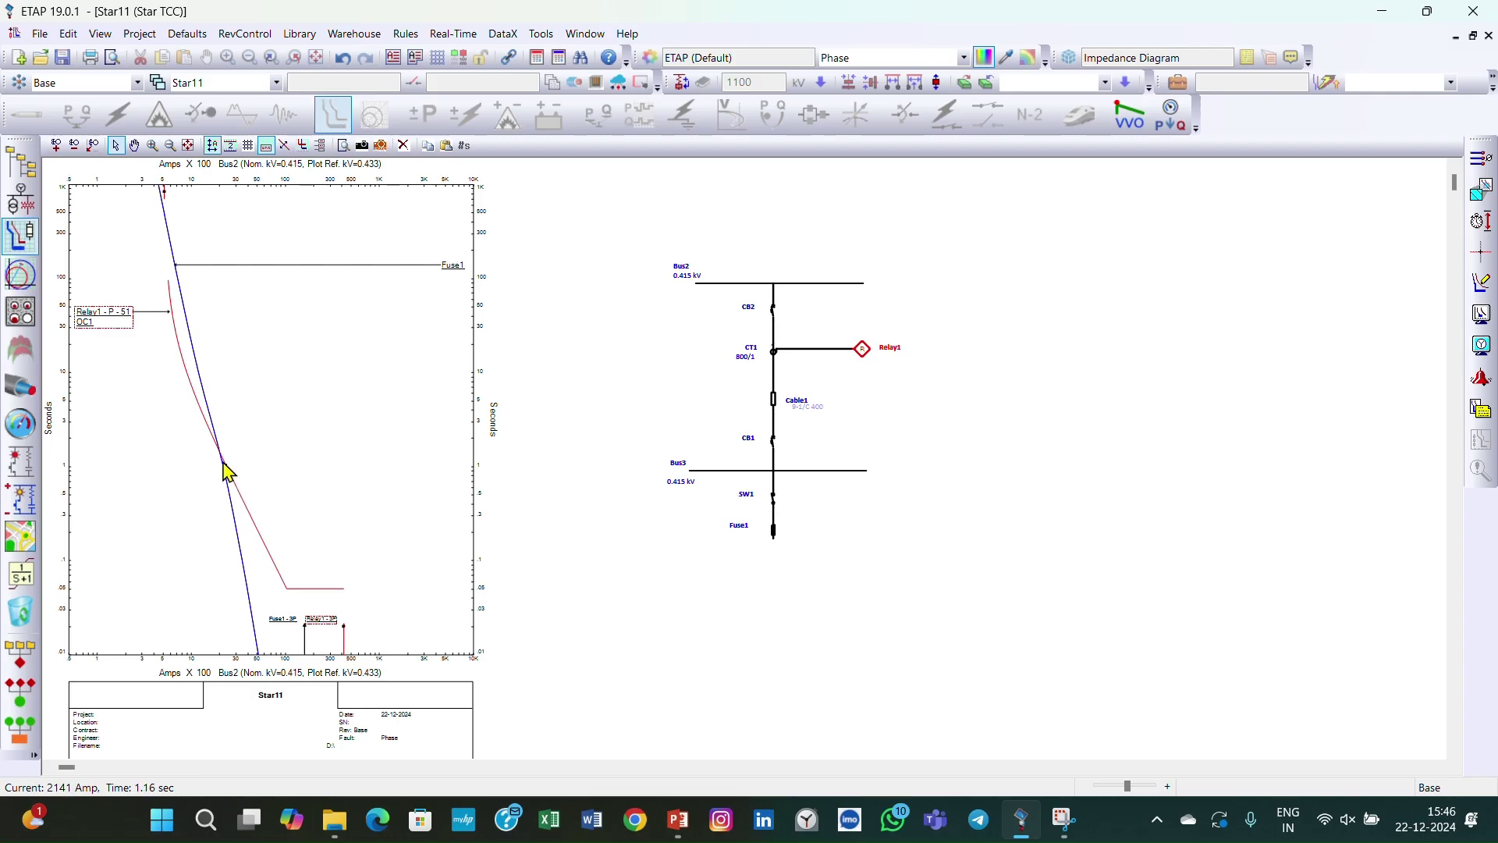
mouse_move(224, 467)
drag(224, 468, 318, 361)
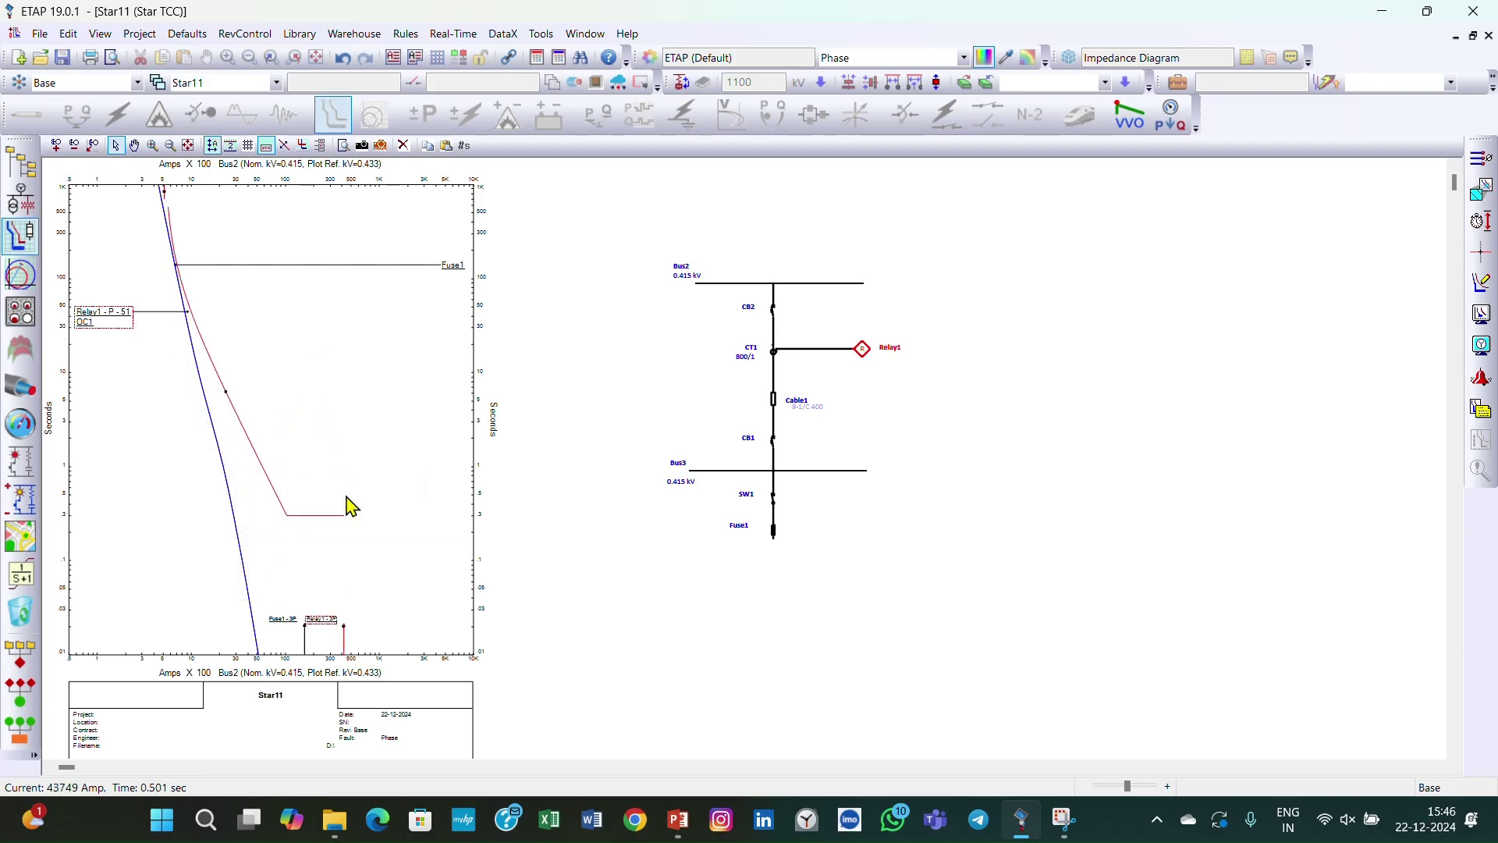
double_click(863, 349)
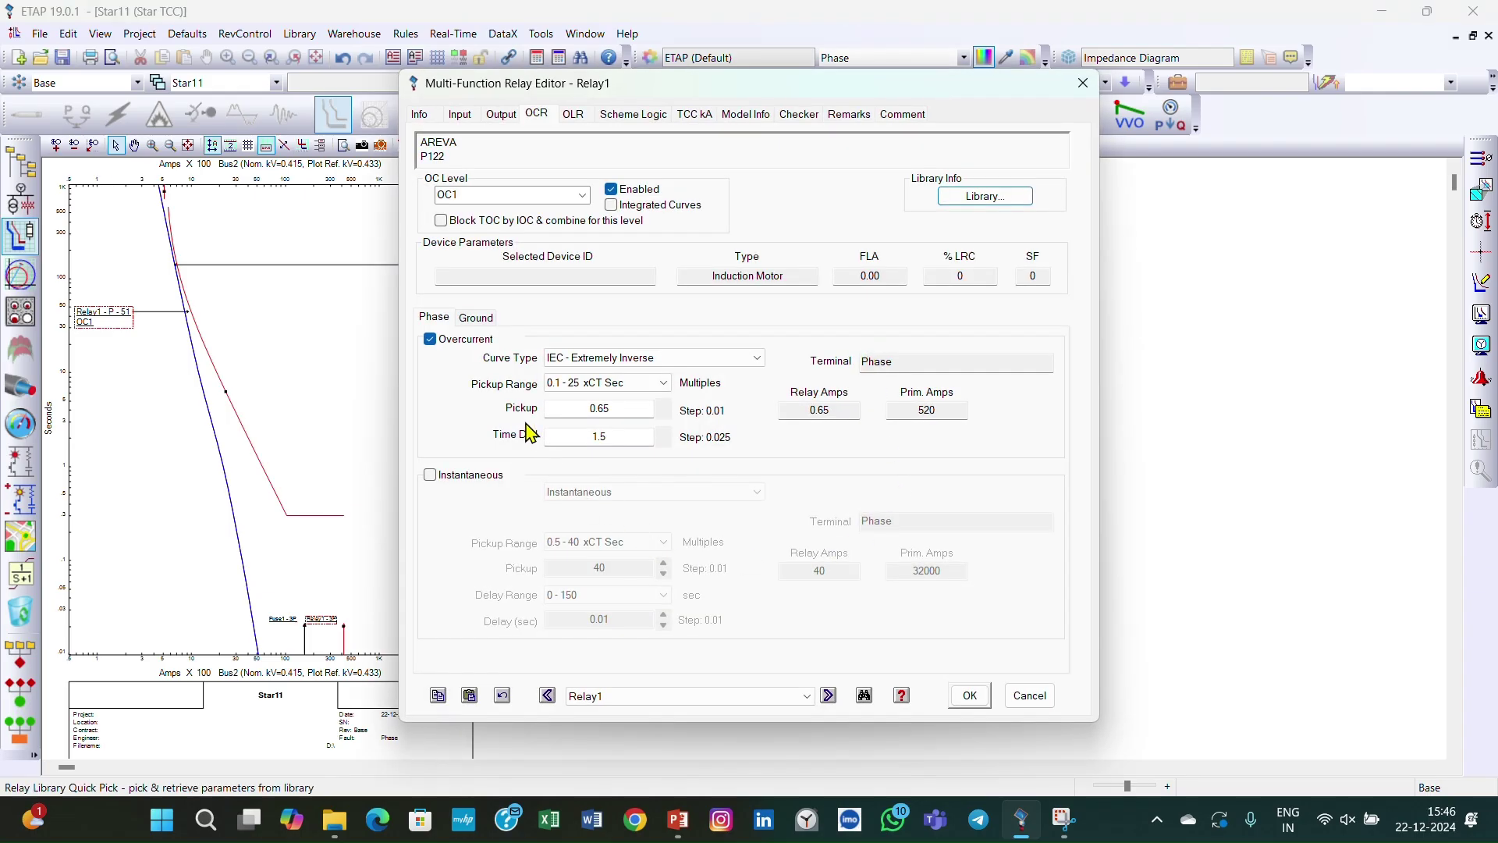
Step: Set Relay1's overcurrent pickup to 1 and time dial to 0.25
click(620, 409)
text(1)
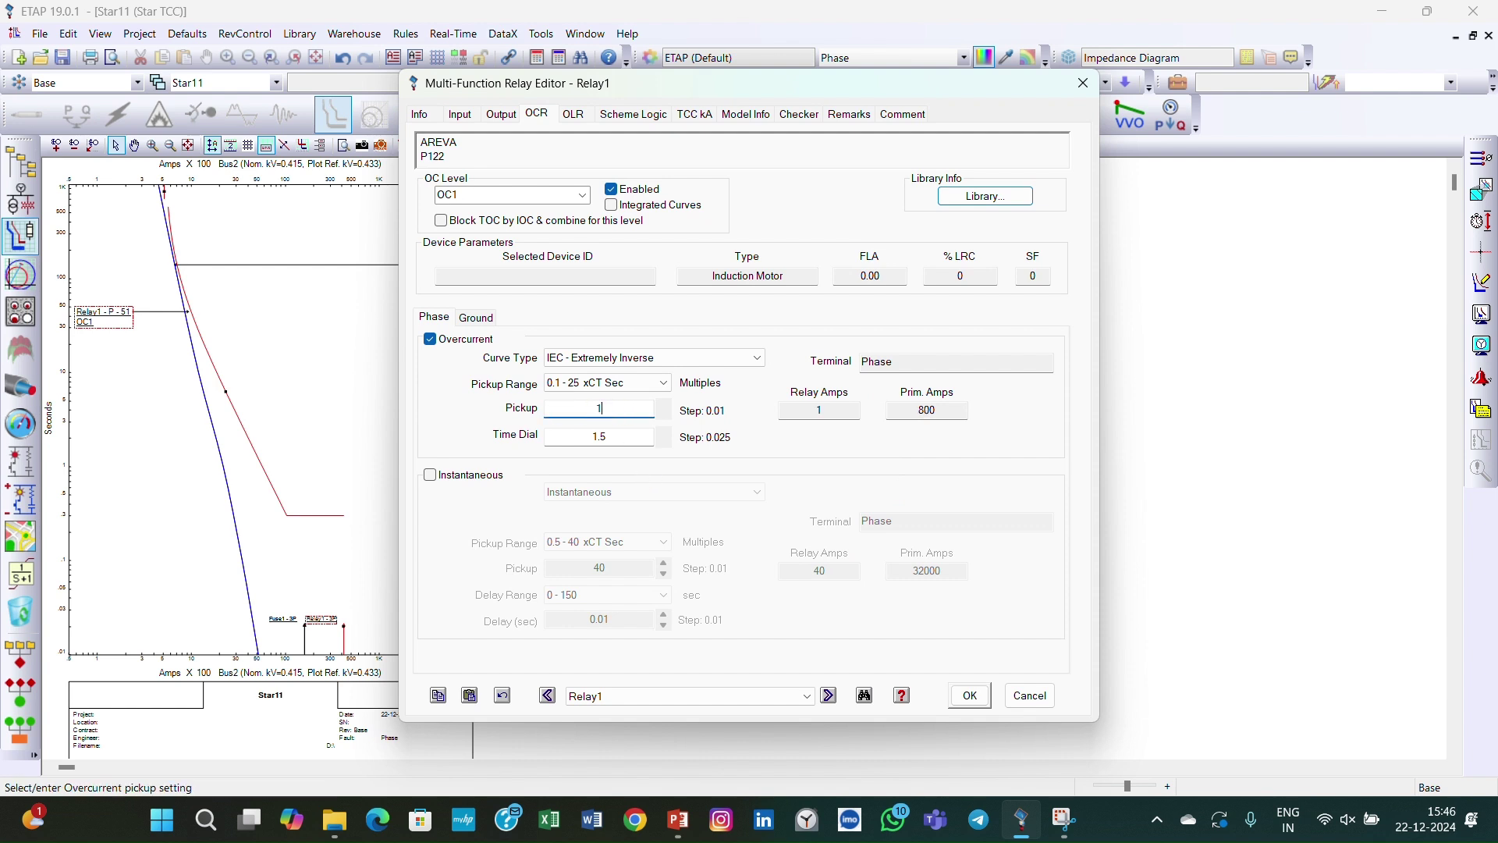
click(625, 435)
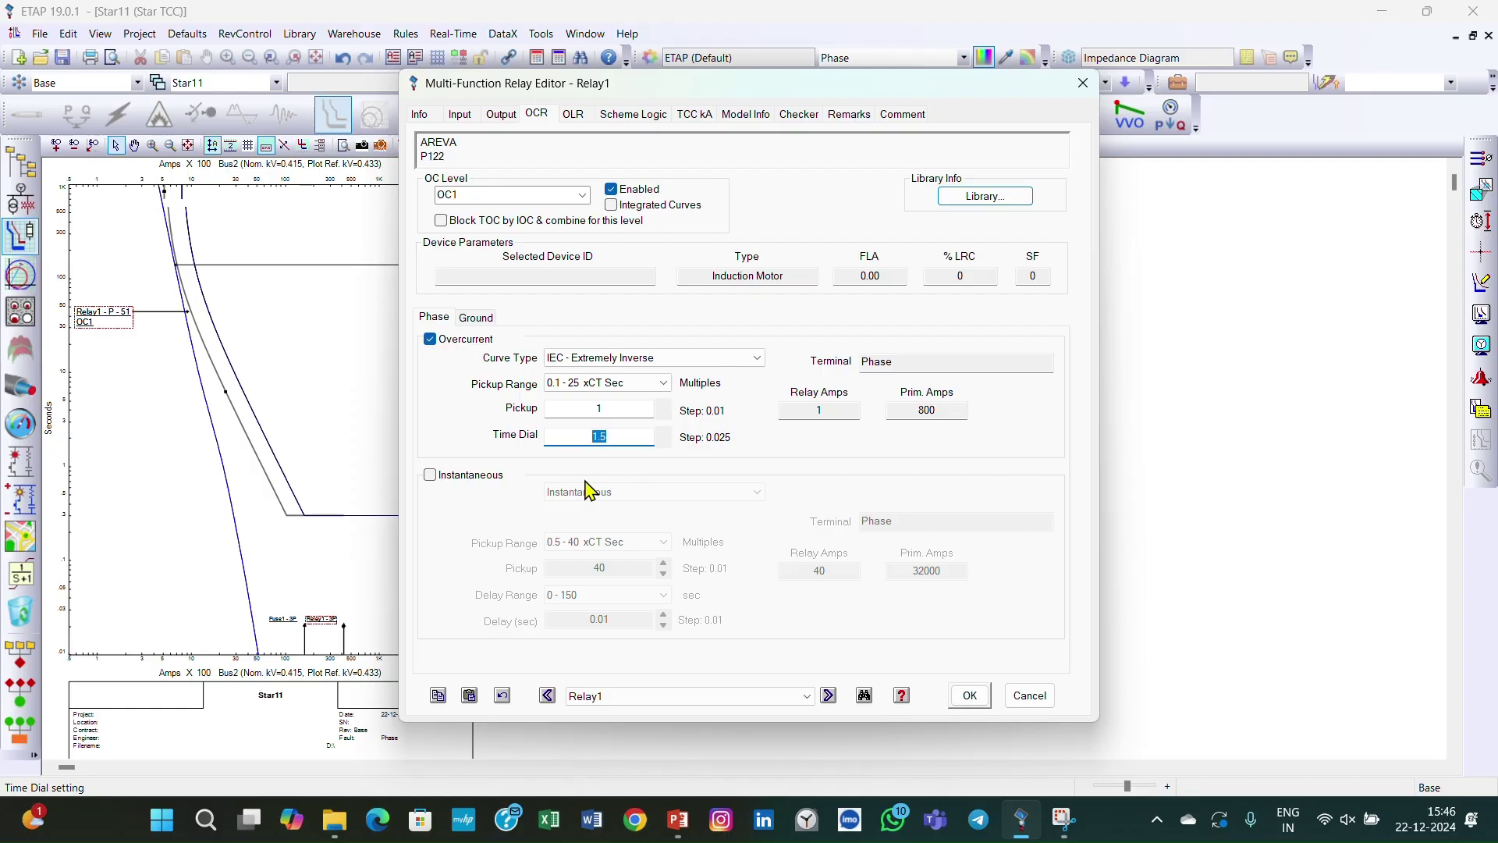
text(0.25)
click(969, 696)
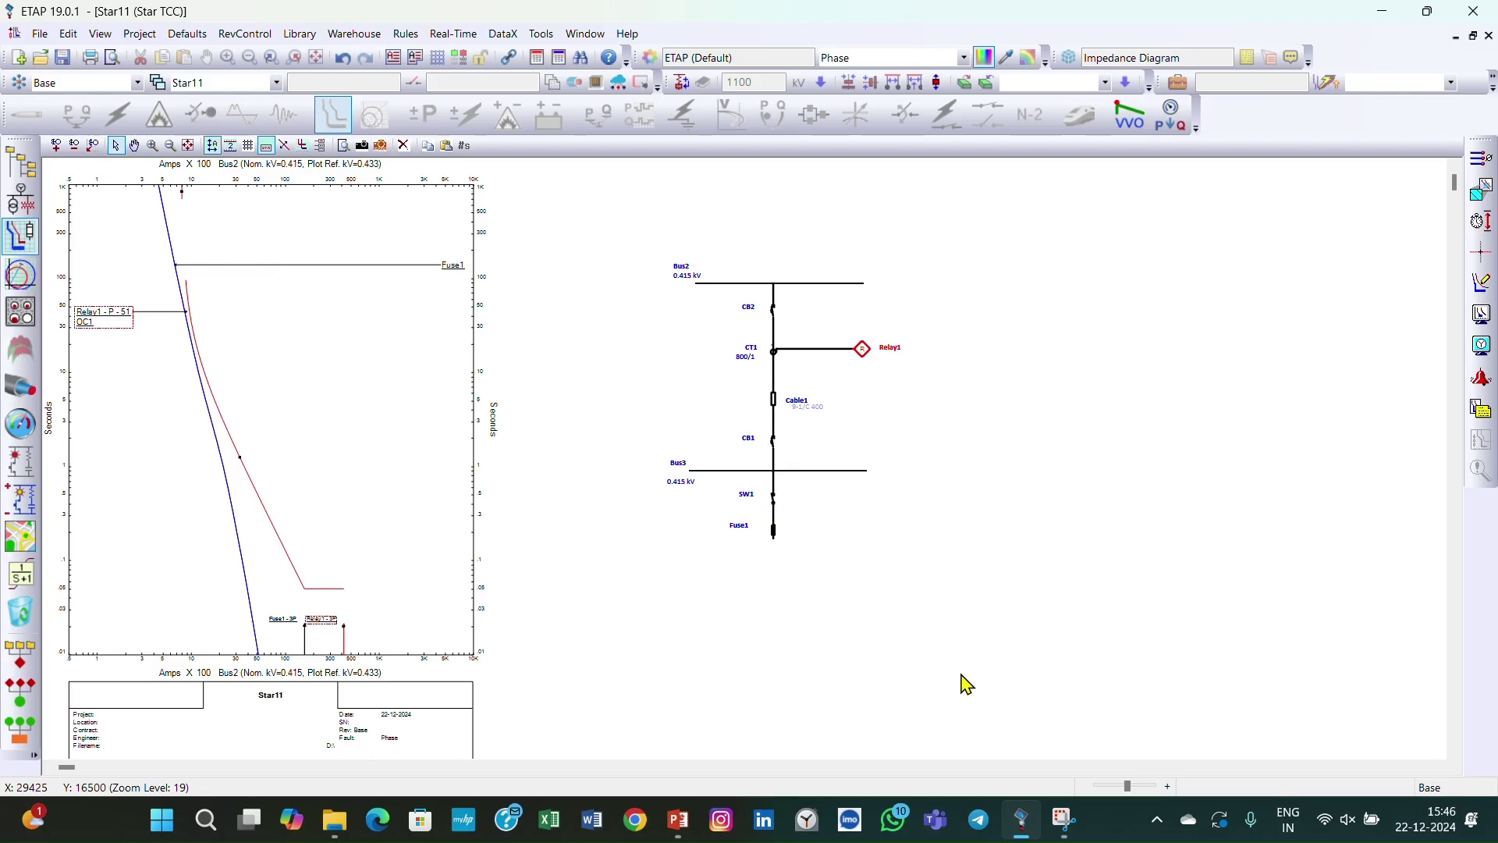
mouse_move(255, 488)
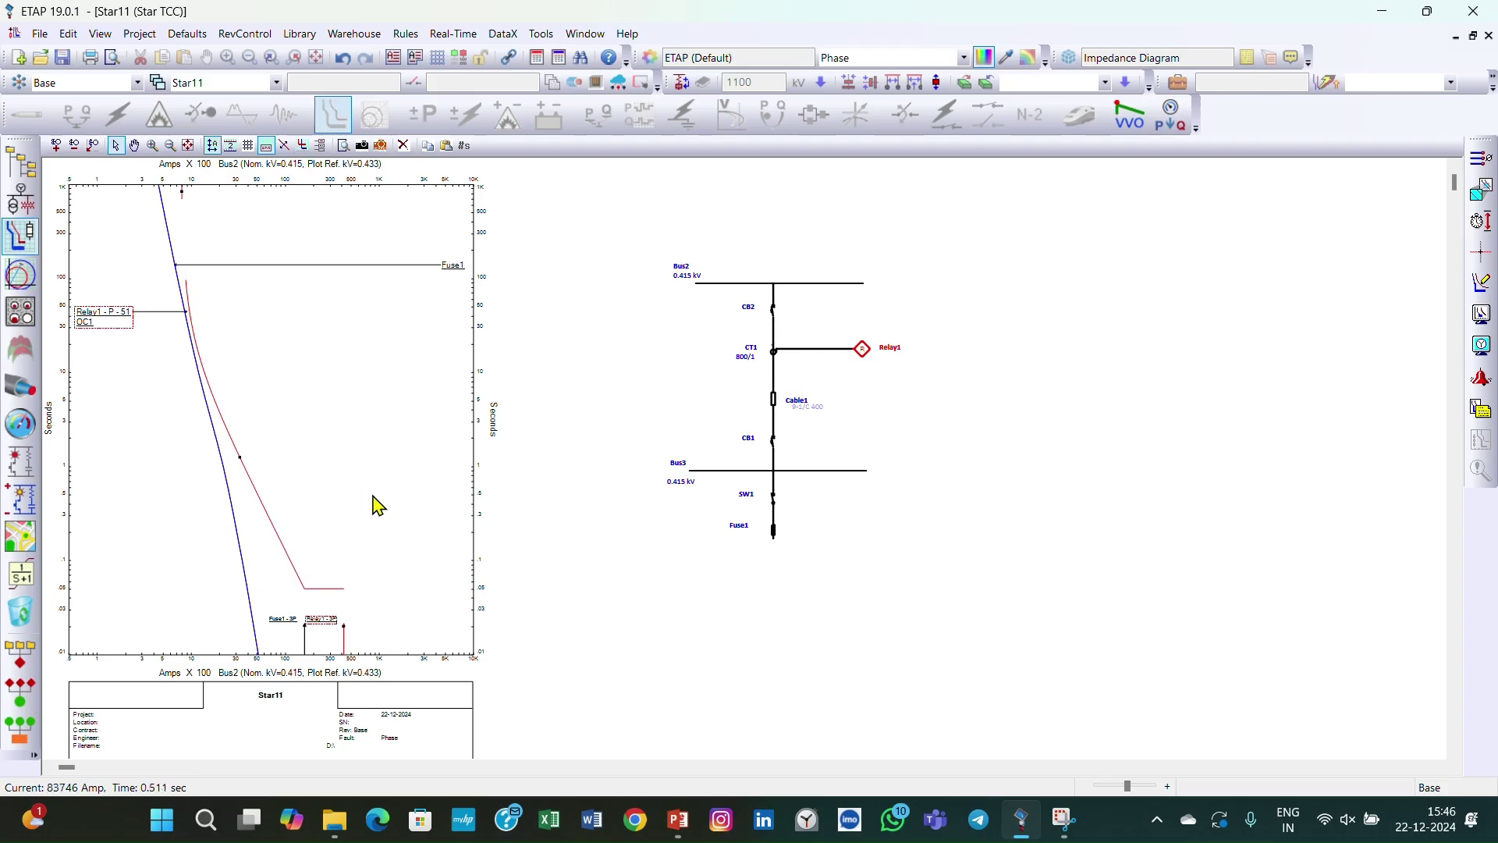
double_click(863, 351)
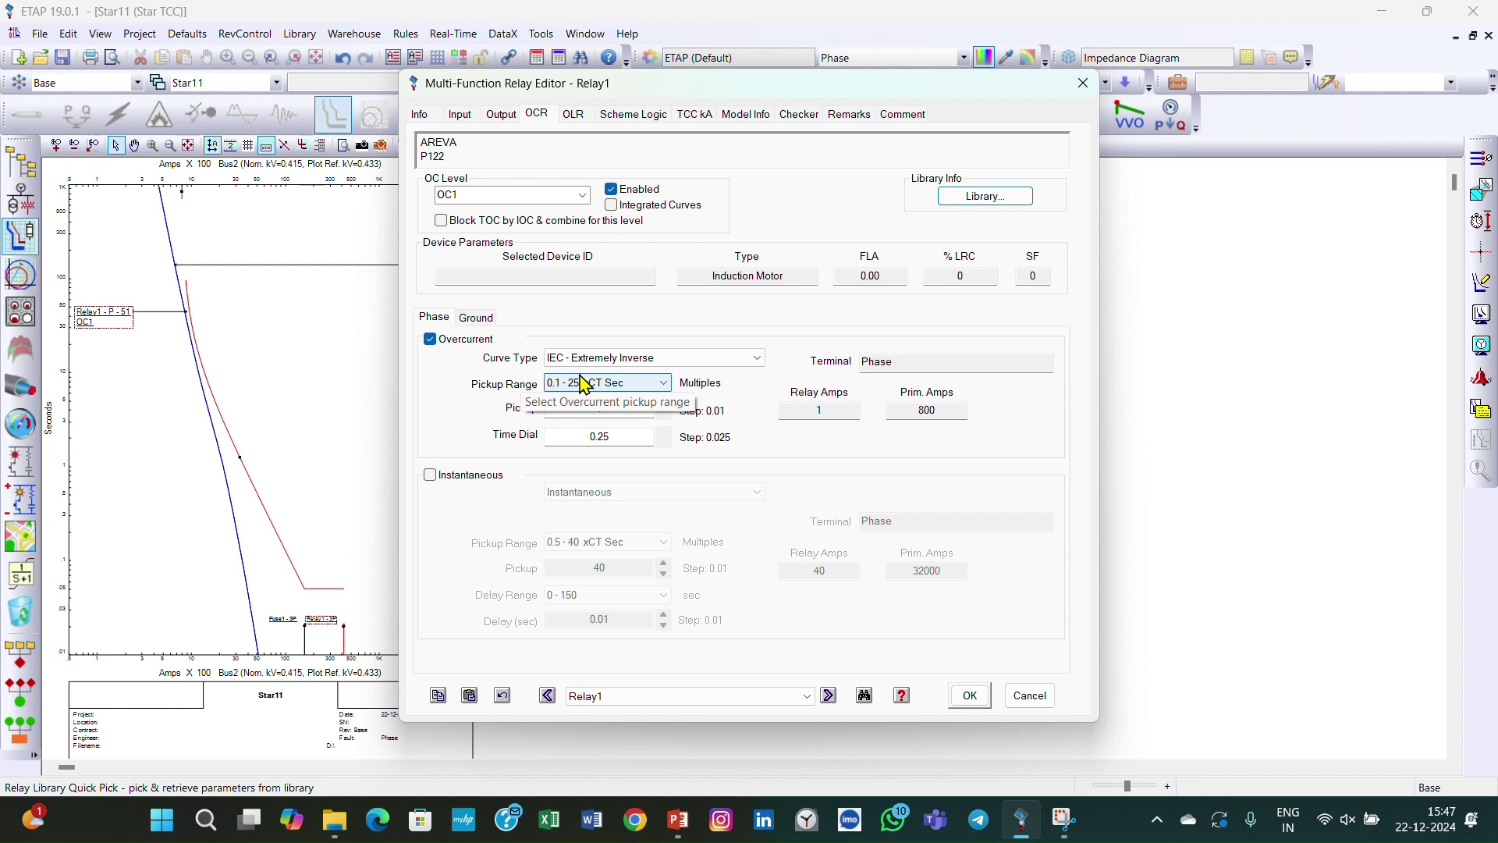
click(1083, 83)
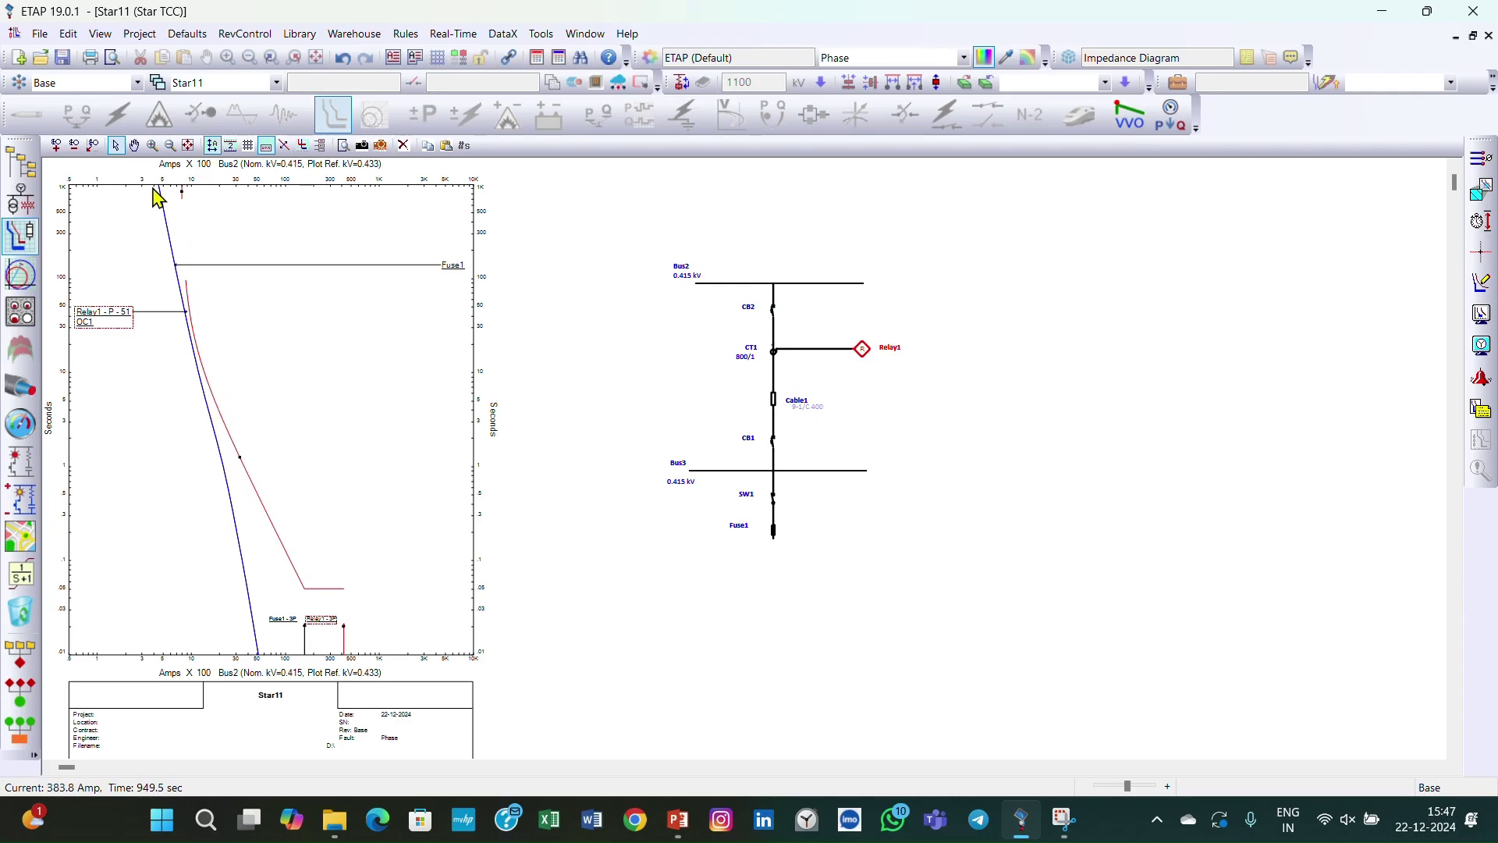
mouse_move(213, 432)
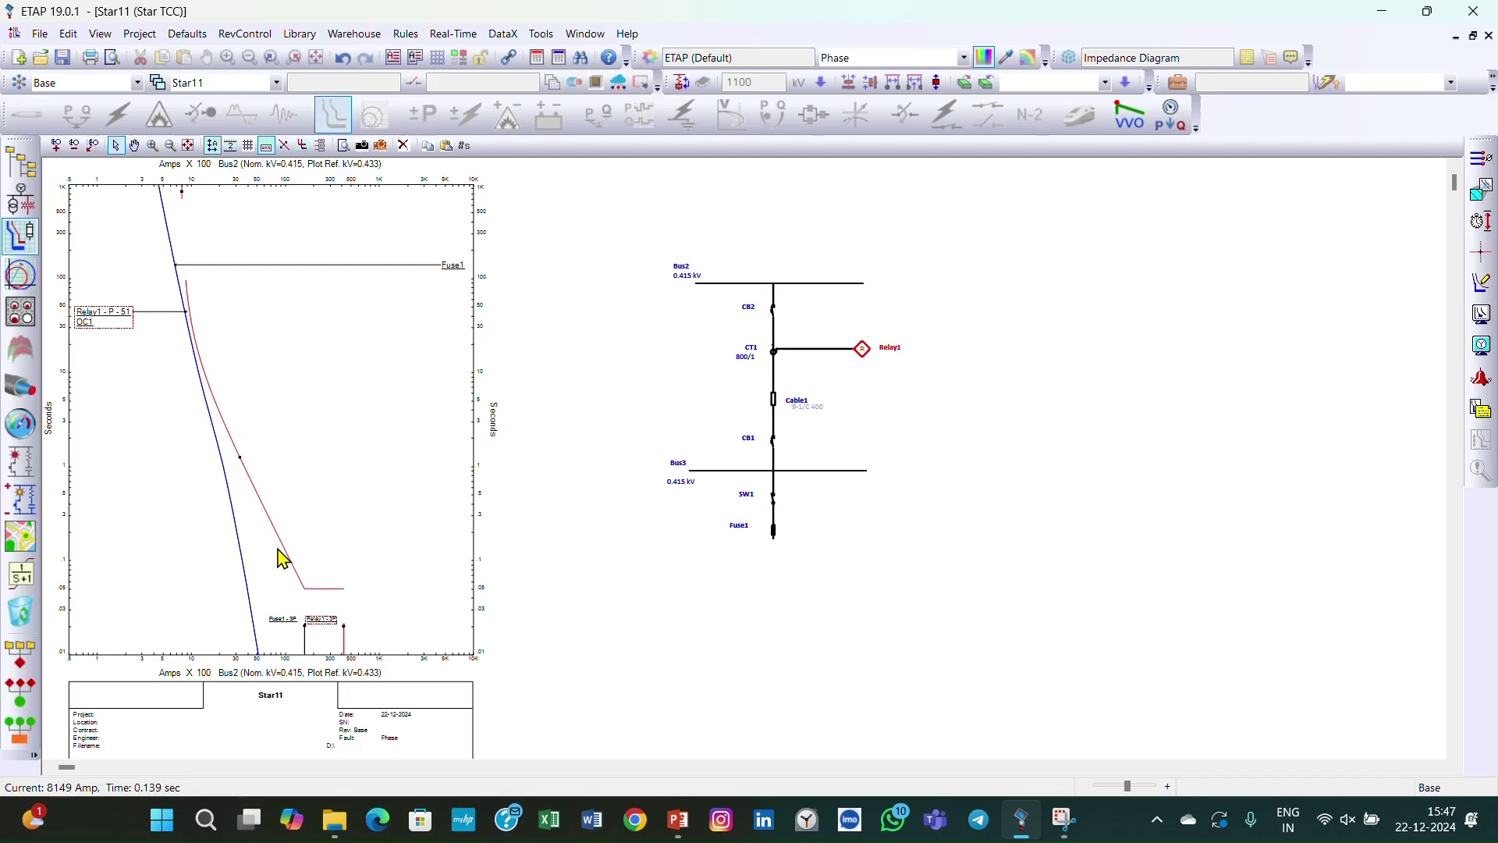
mouse_move(201, 372)
double_click(863, 349)
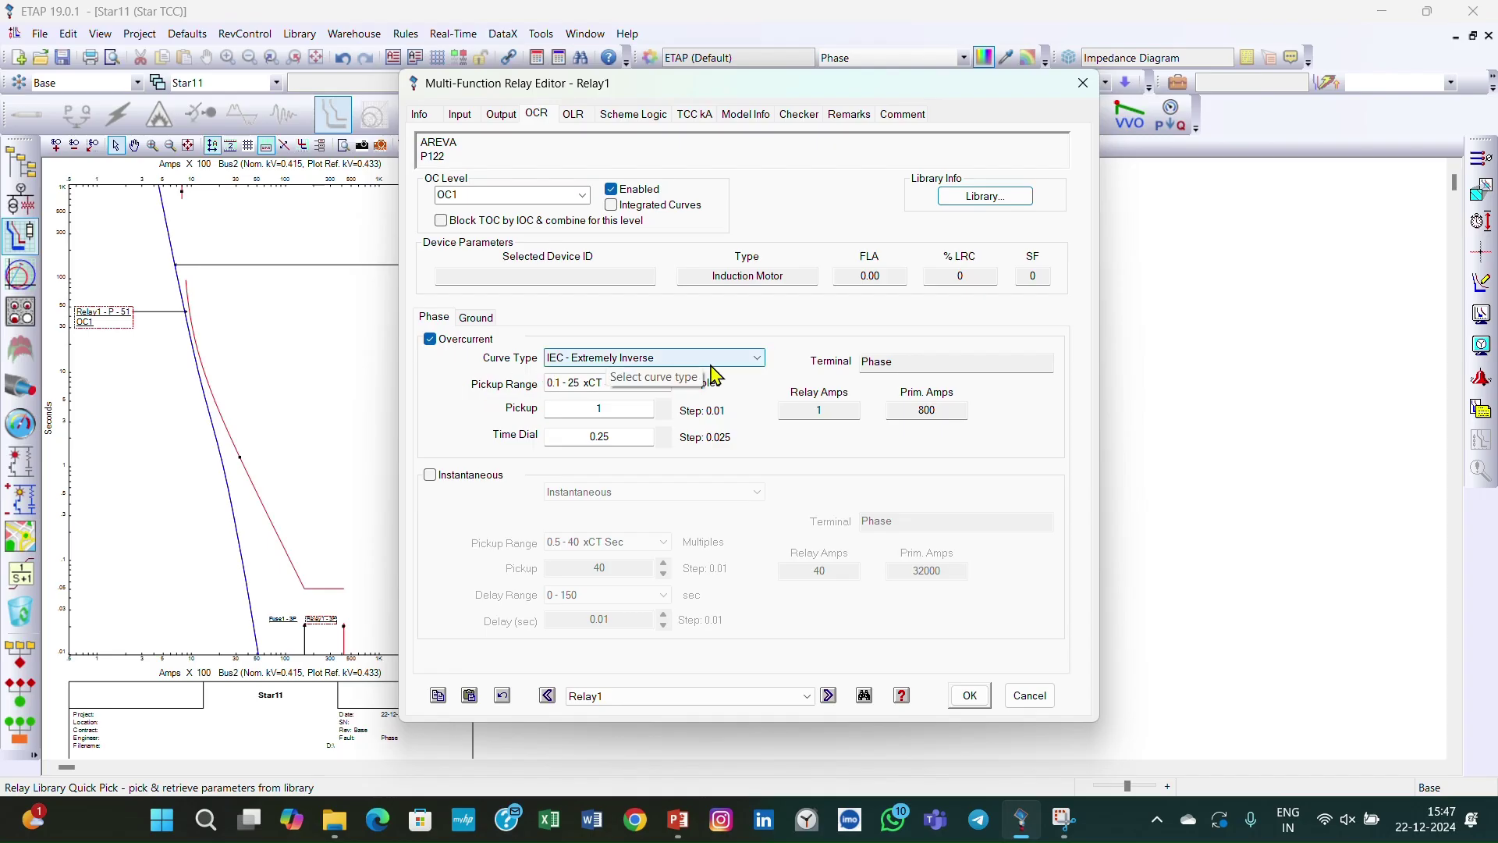
Step: Keep Relay1's curve type as IEC - Extremely Inverse, apply it, and deselect Relay1
click(755, 372)
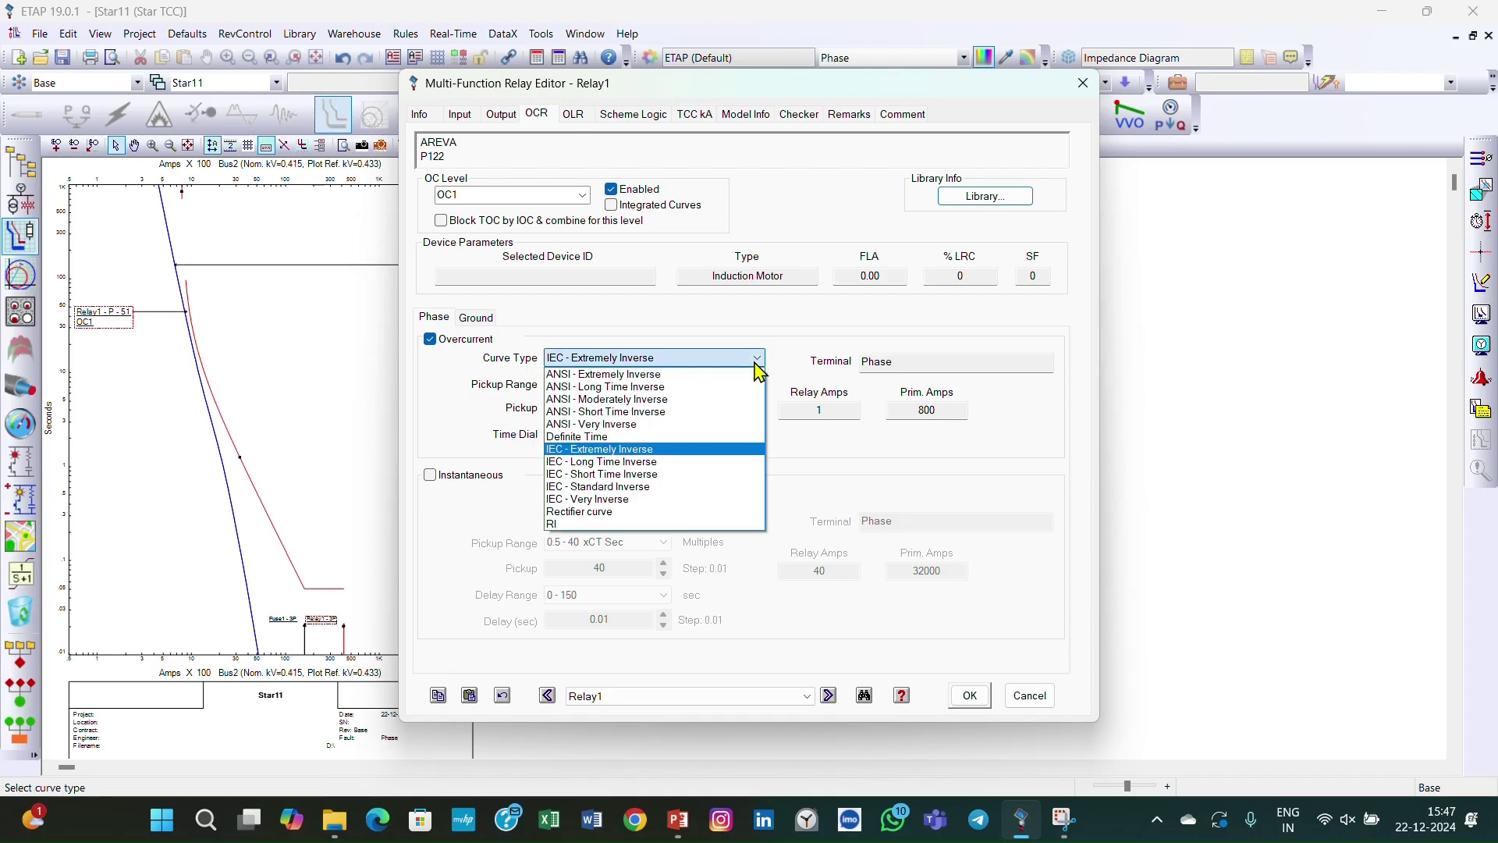
click(756, 371)
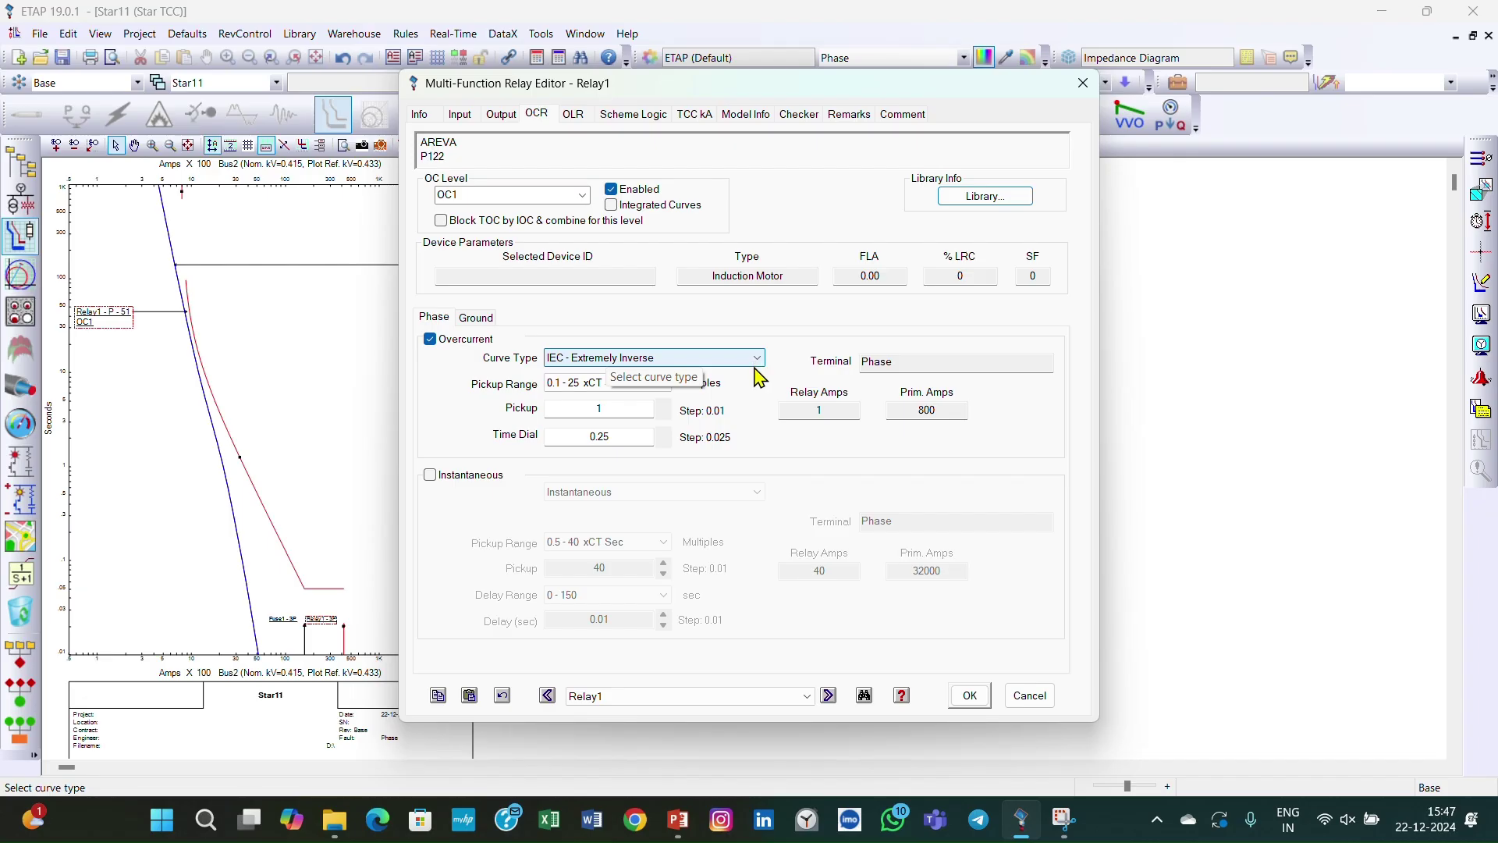
click(968, 695)
click(874, 591)
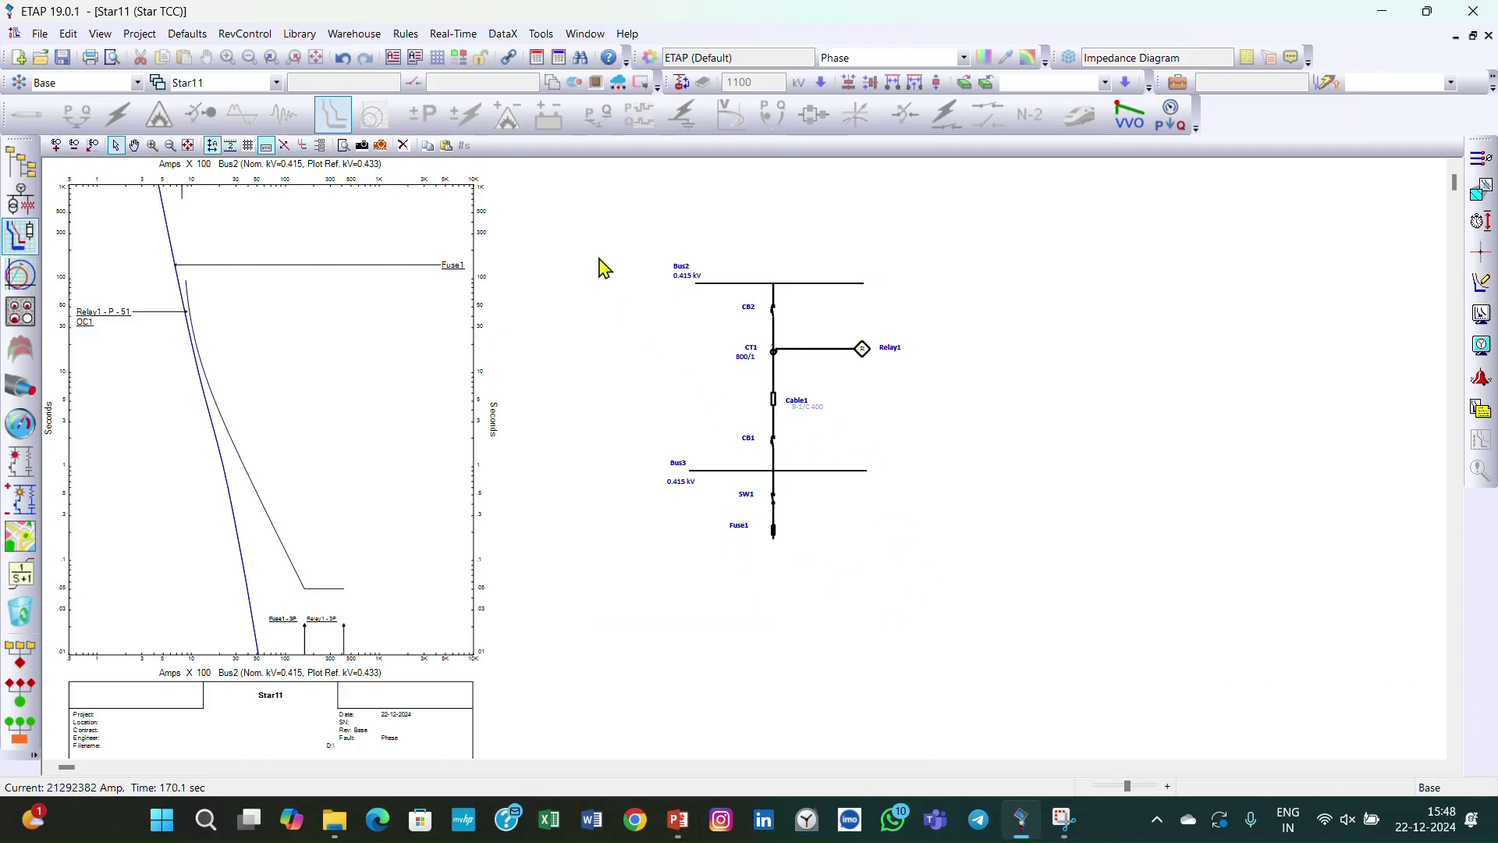
key(alt+Tab)
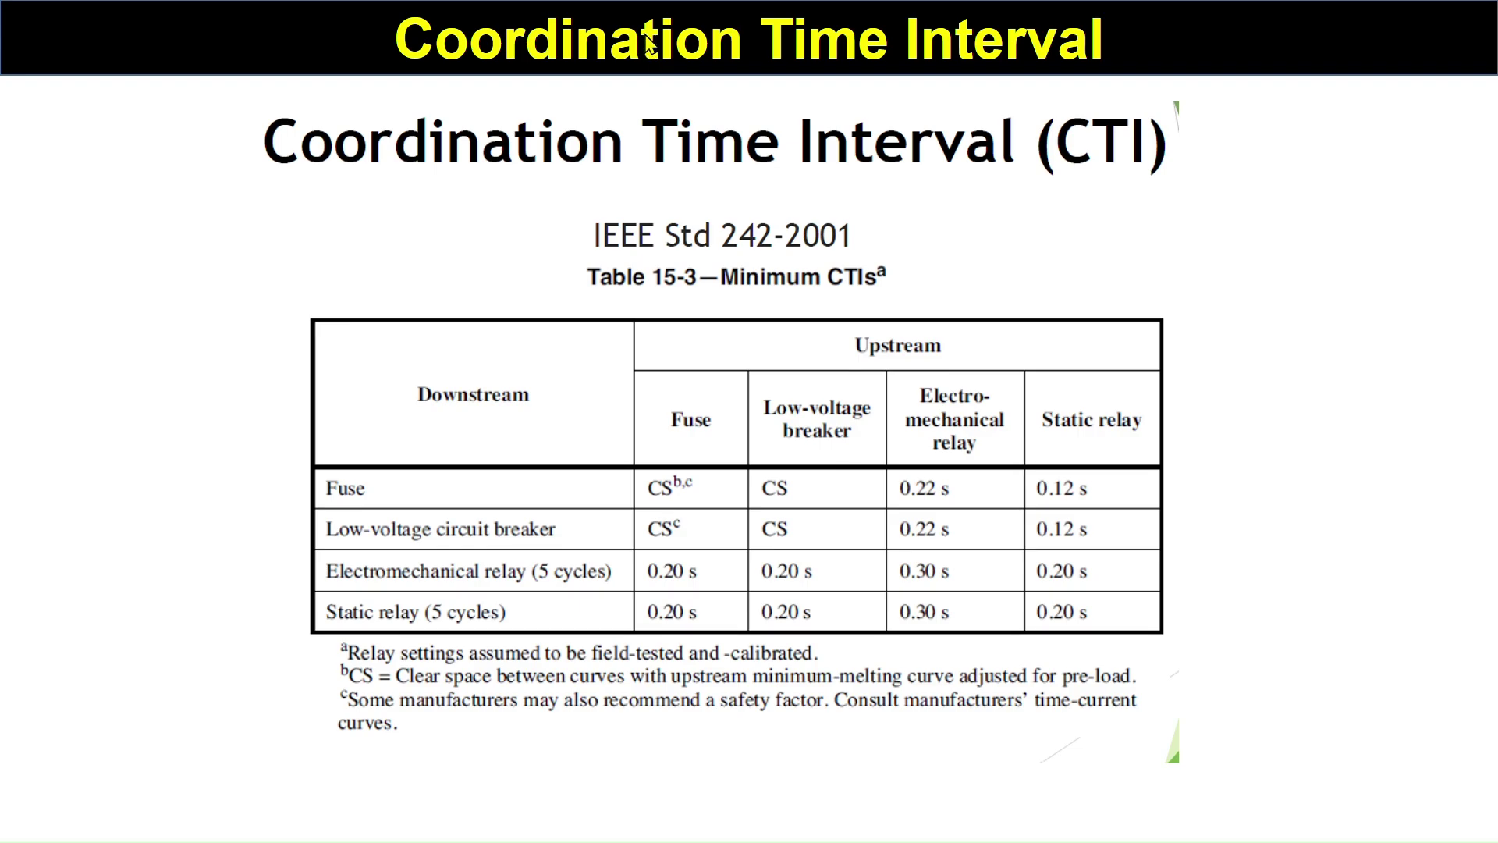
Step: Go back from the CTI table slide to the ETAP Star TCC plot
key(alt+Tab)
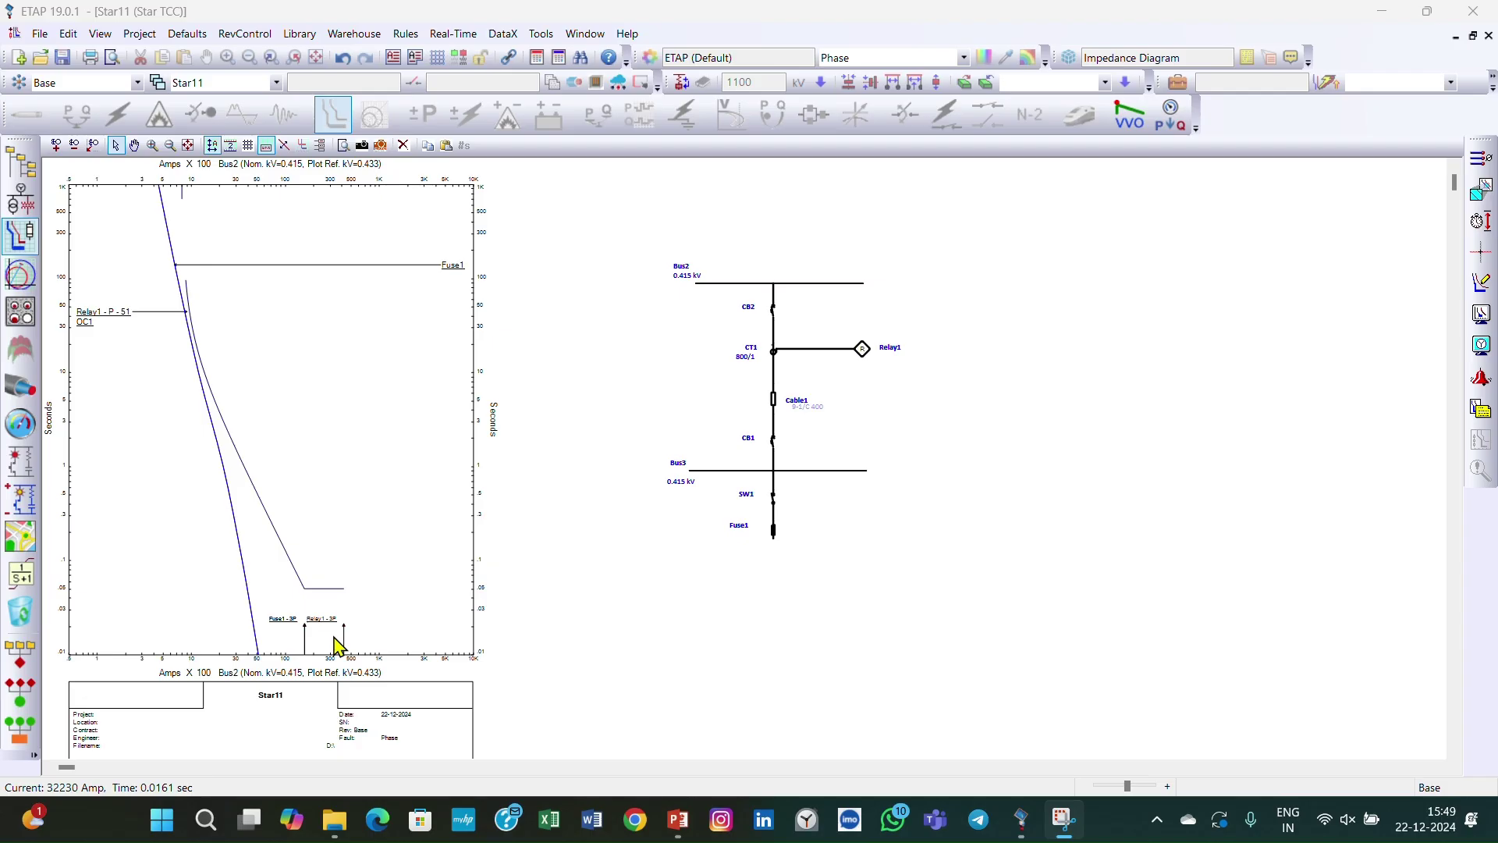
Step: Show the 42.084kA setting on the Relay1 - 3P label and move it right
scroll(355, 646, up, 4)
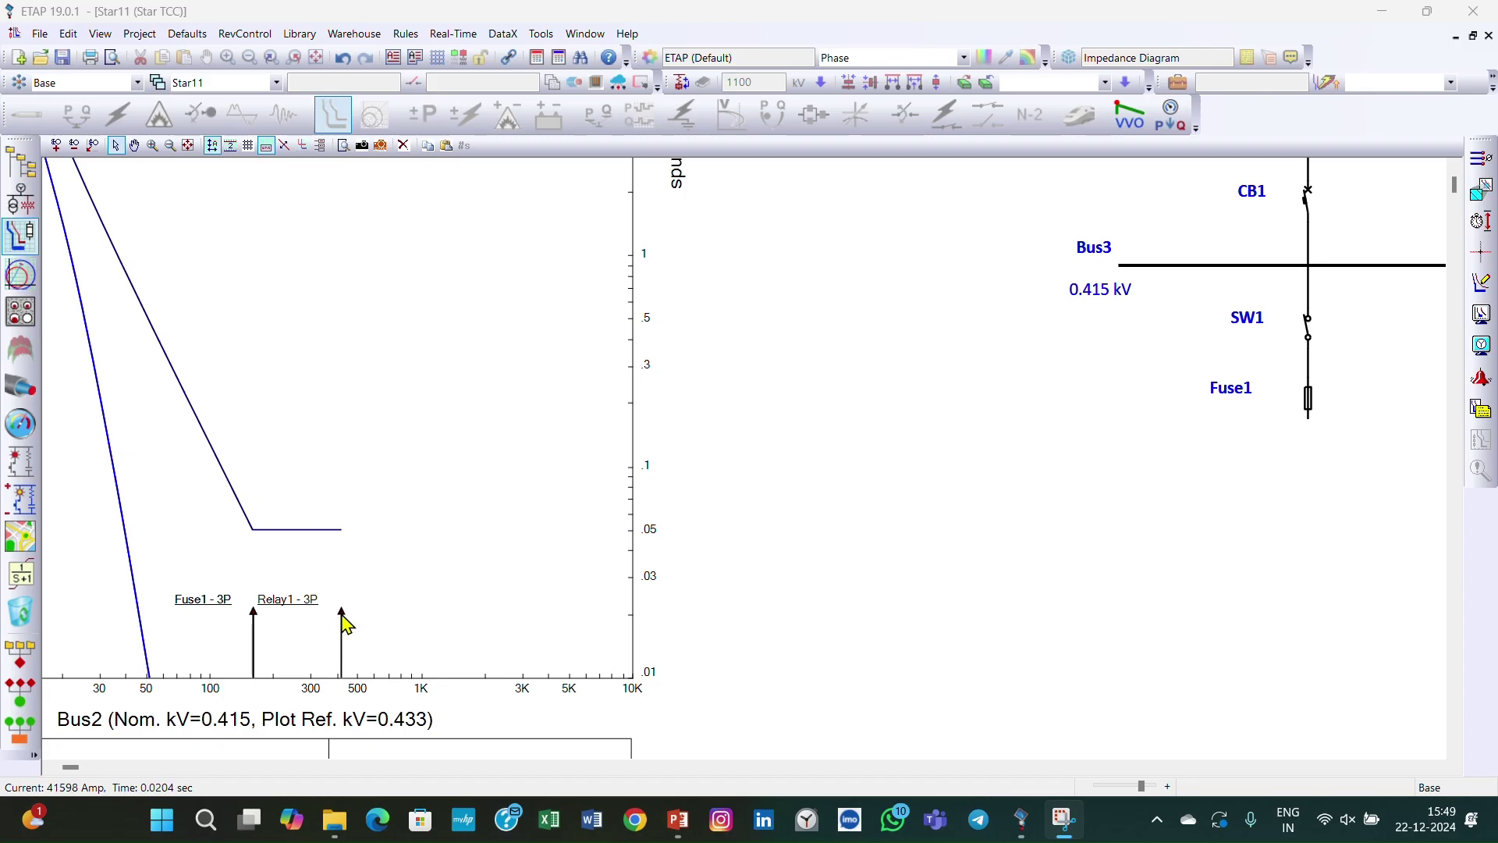
right_click(344, 616)
click(411, 584)
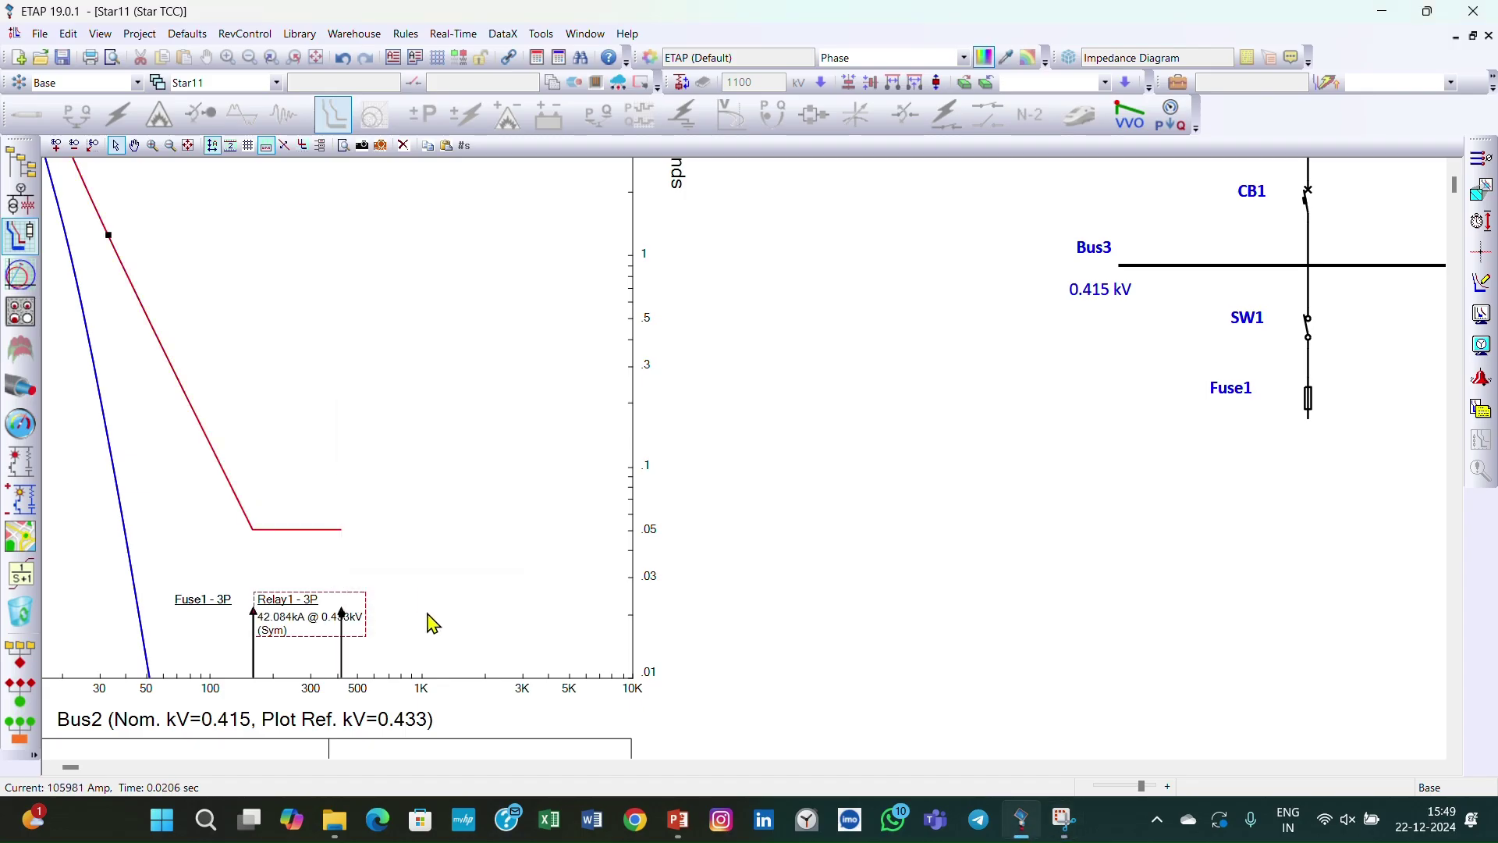
drag(328, 595, 439, 596)
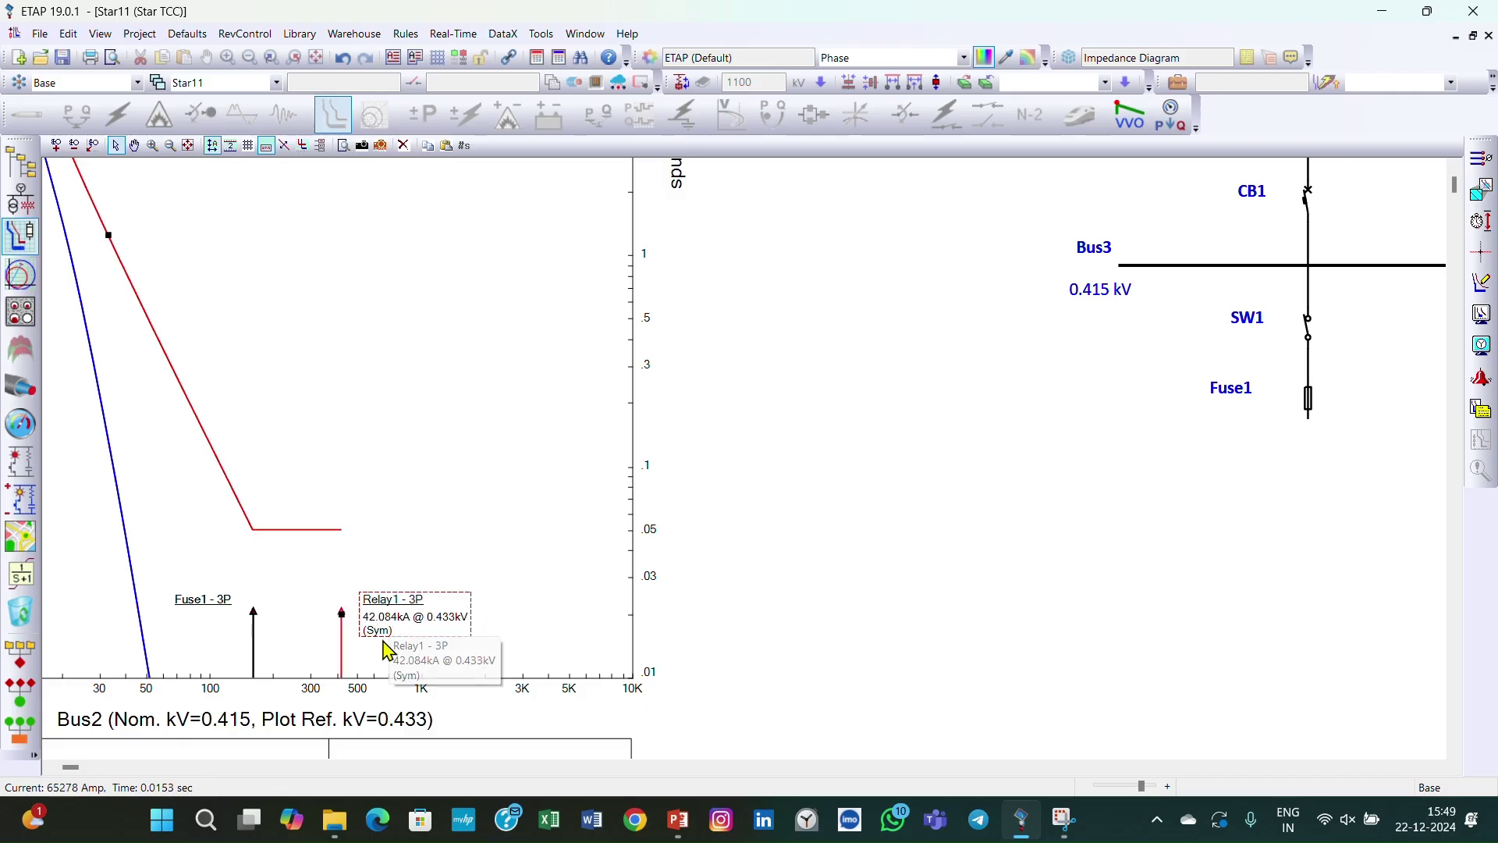
Step: Show the 16.117kA setting on the Fuse1 - 3P label and move it above its arrow
right_click(260, 619)
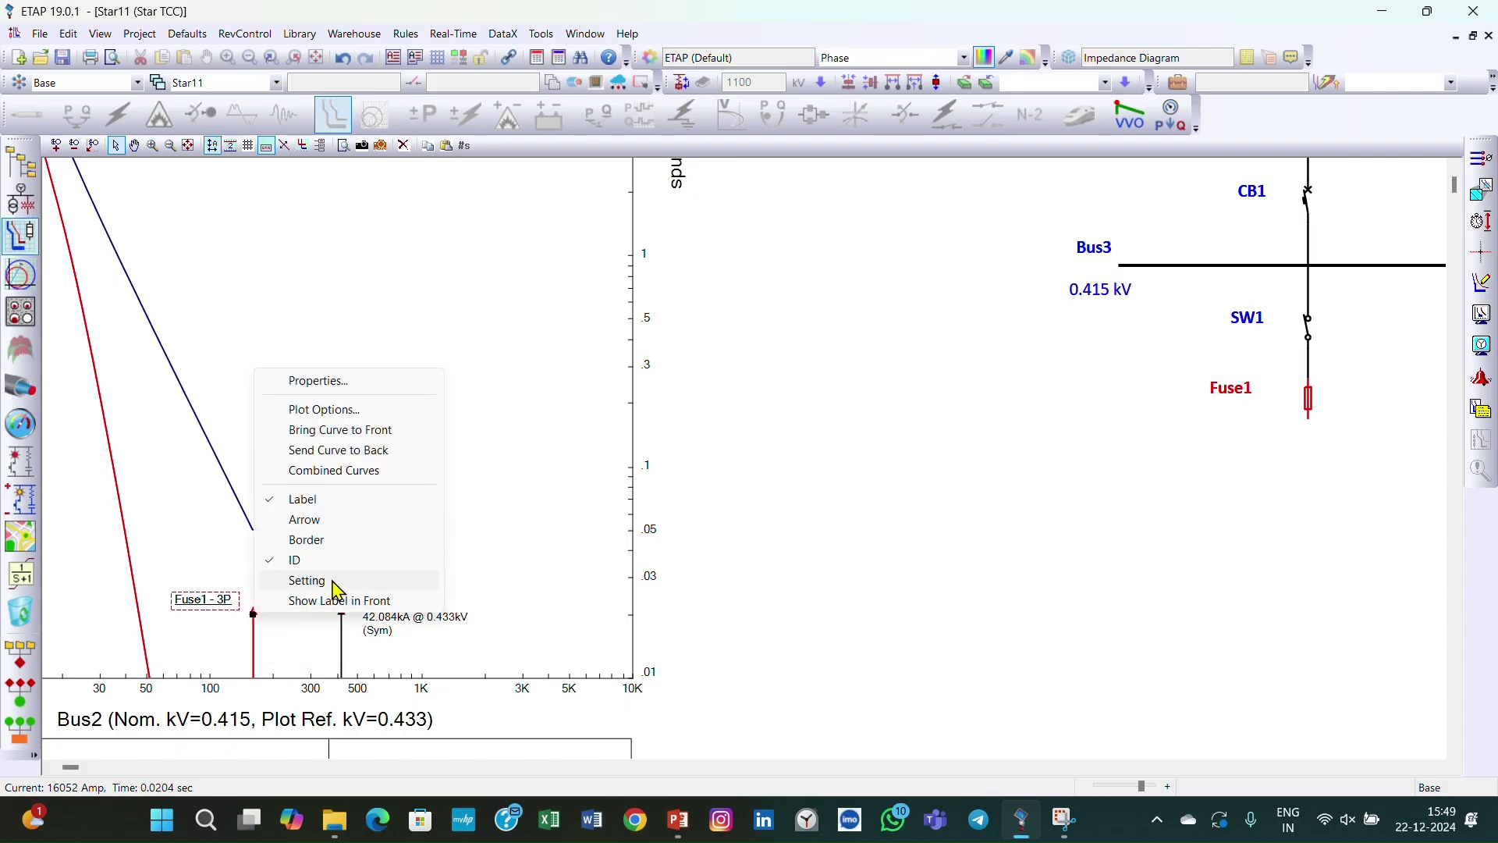
click(307, 579)
drag(268, 595, 226, 545)
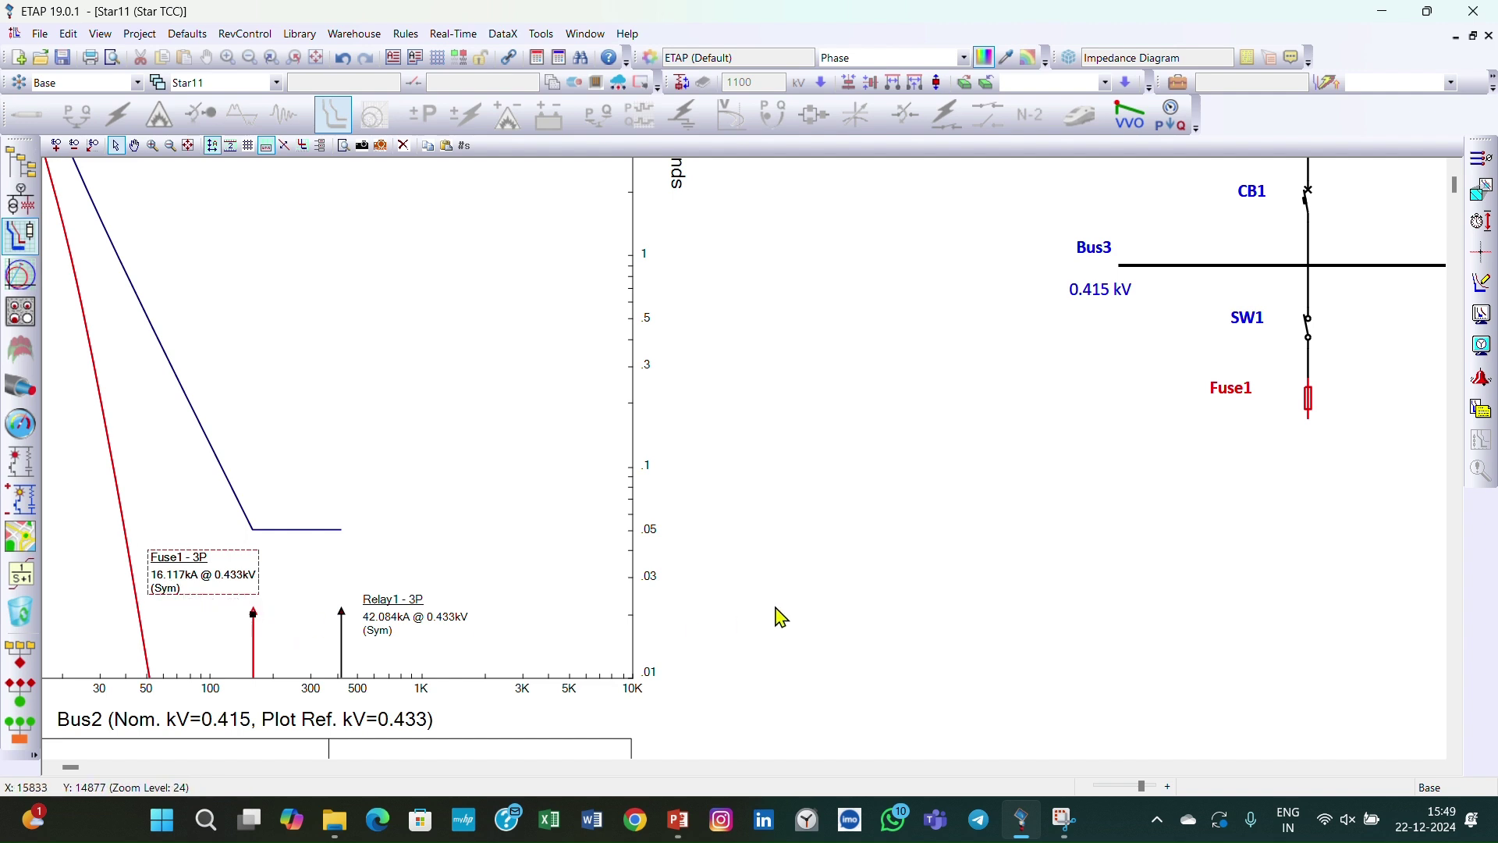
scroll(691, 621, down, 1)
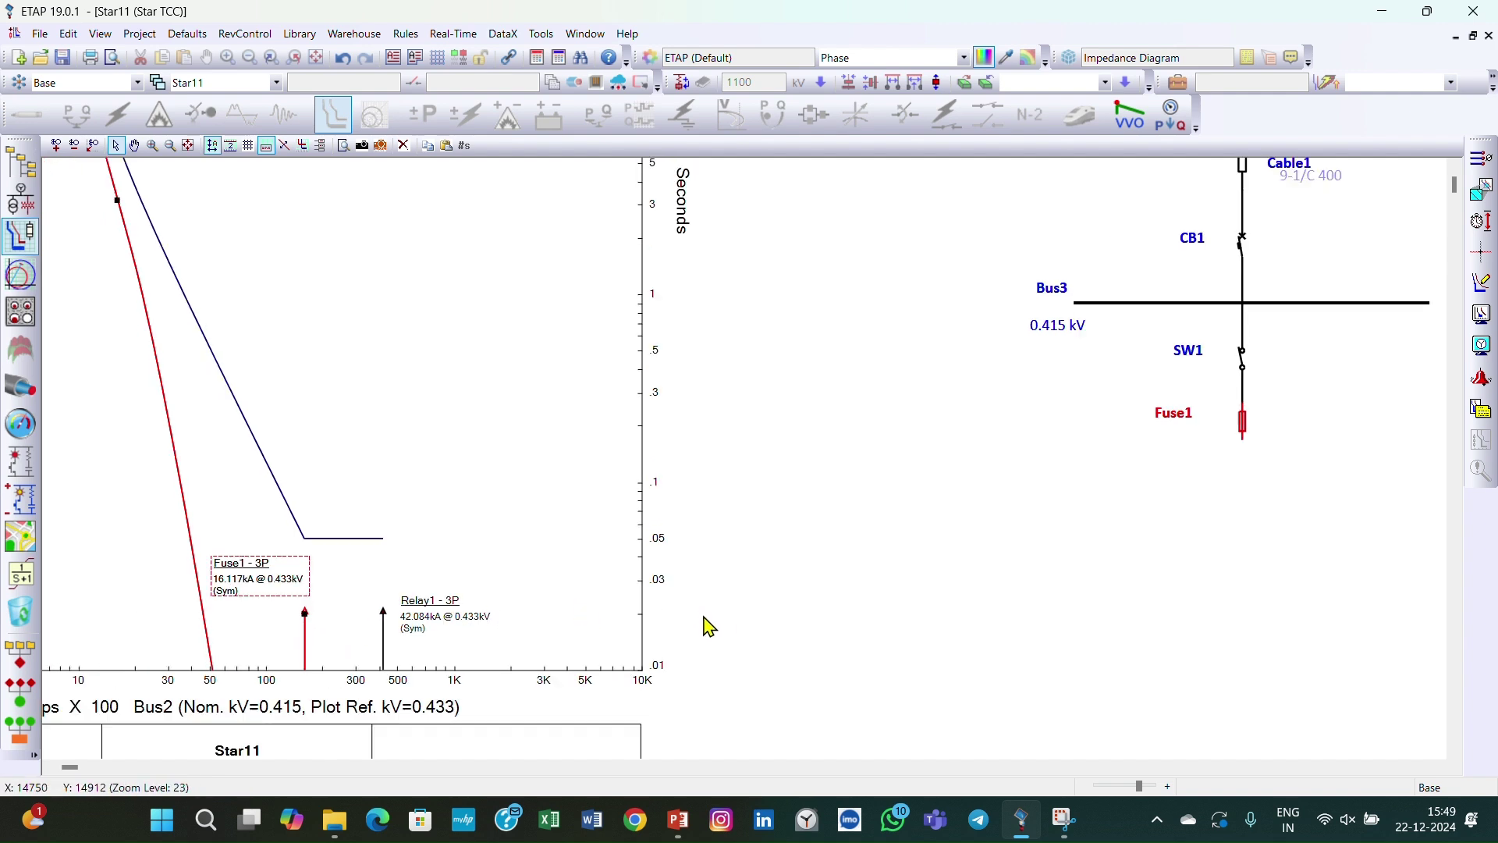
scroll(709, 626, down, 2)
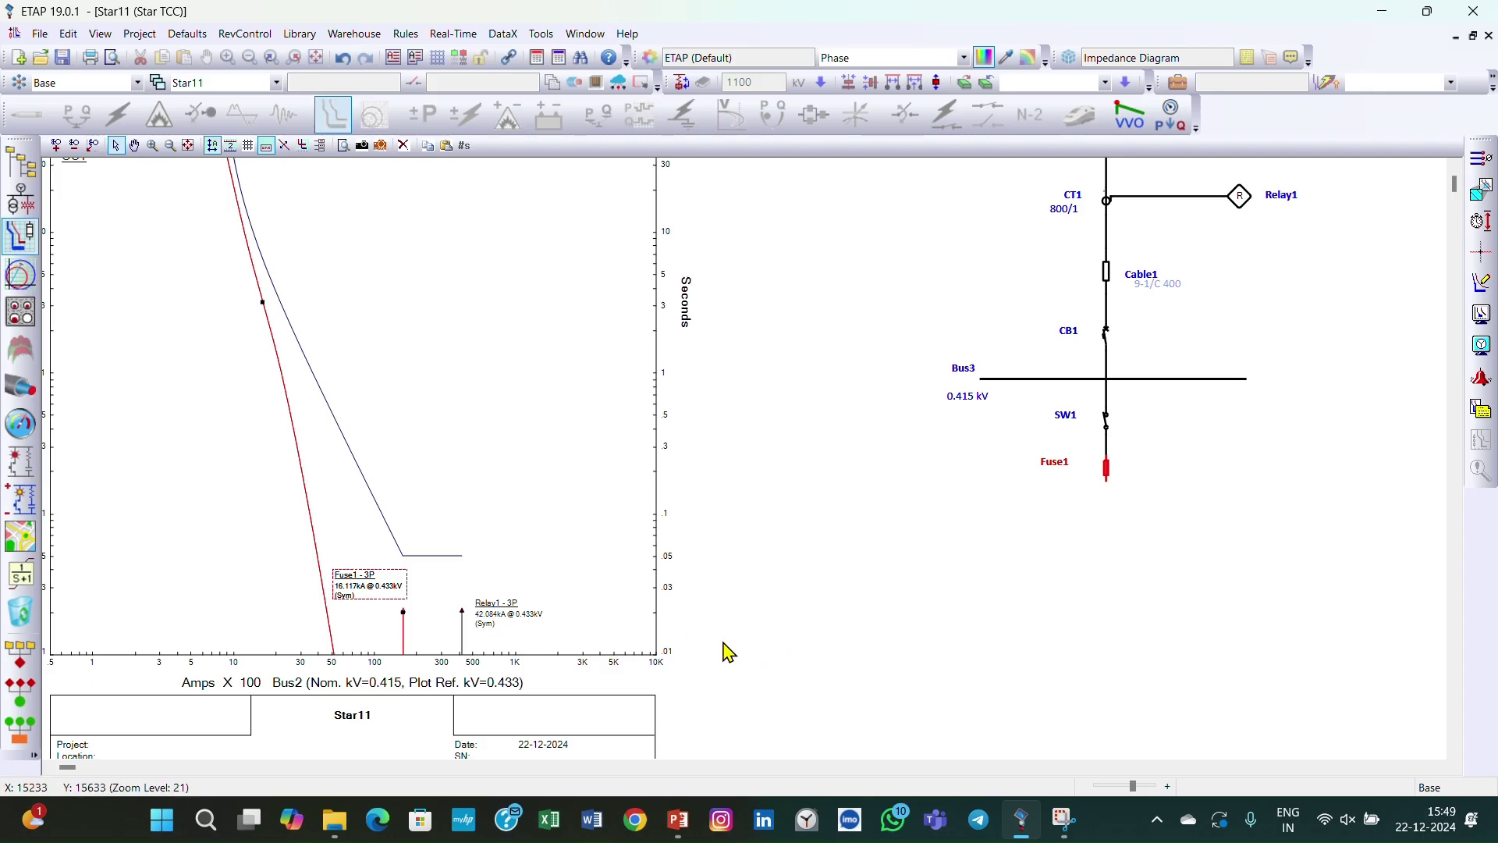
scroll(734, 645, up, 2)
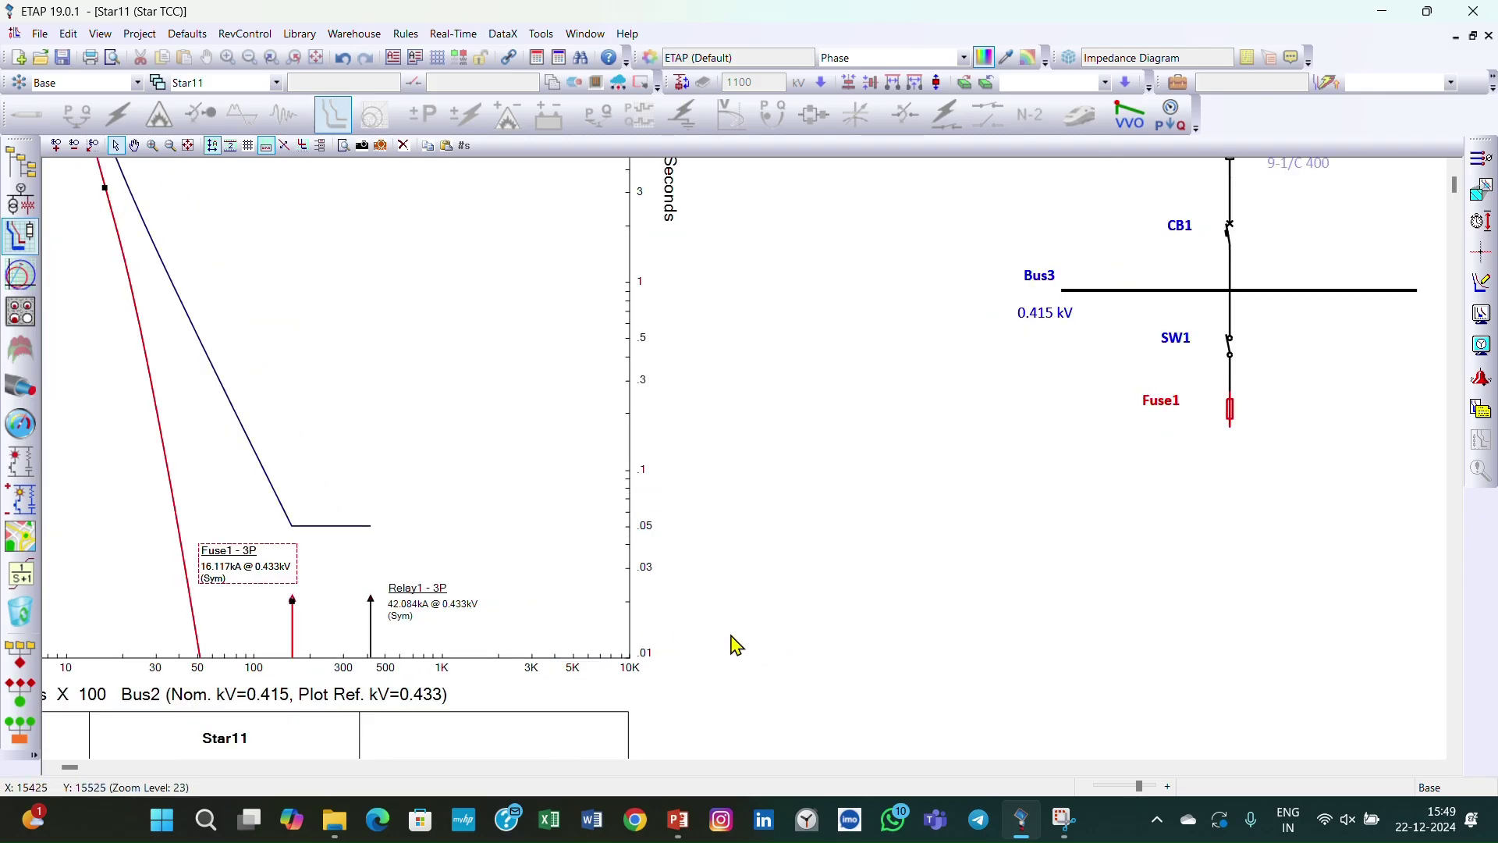
scroll(738, 646, down, 4)
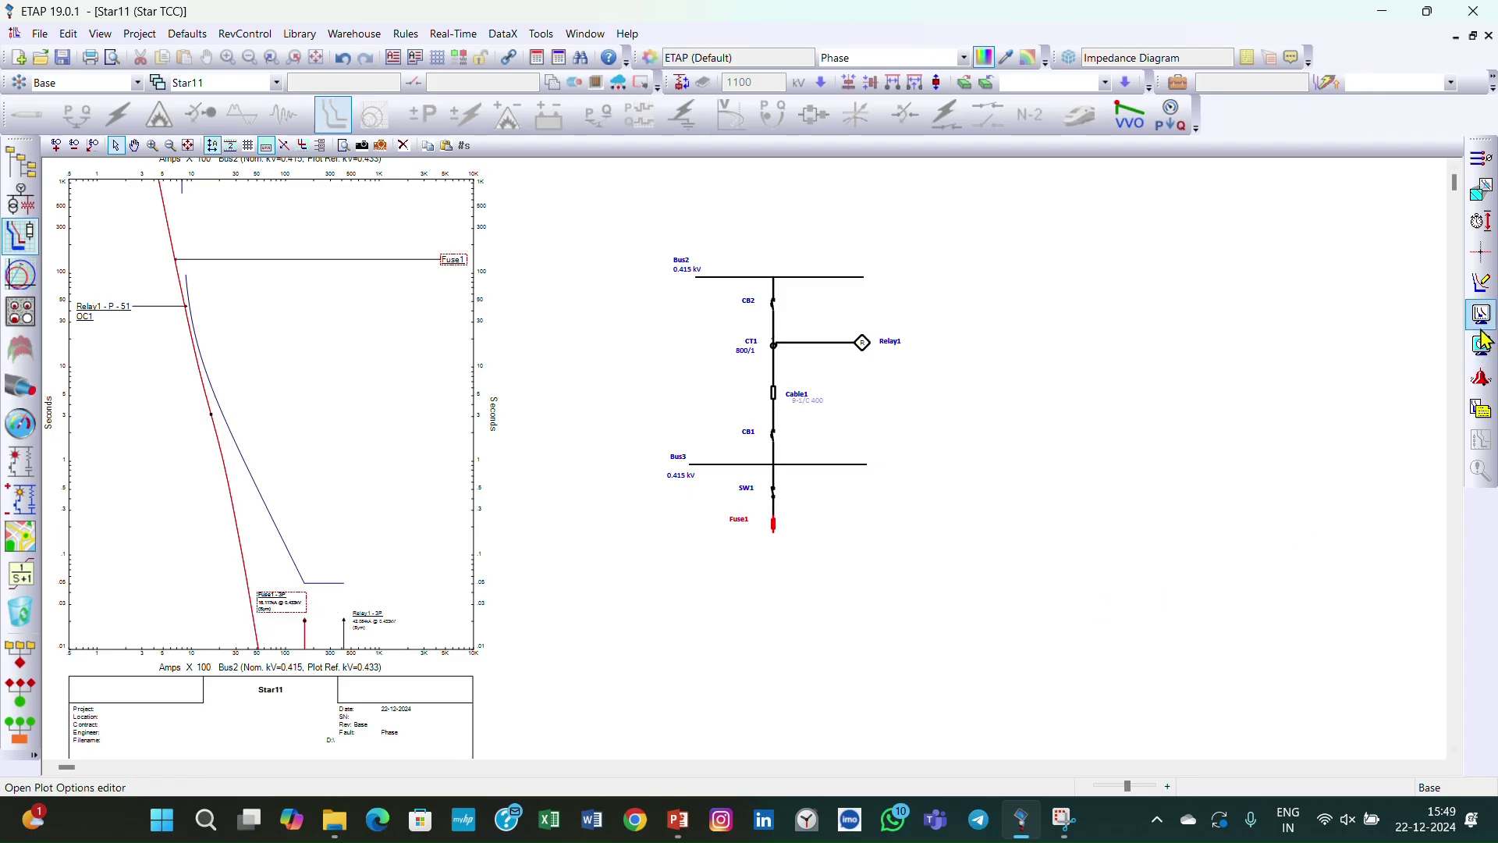
click(1485, 261)
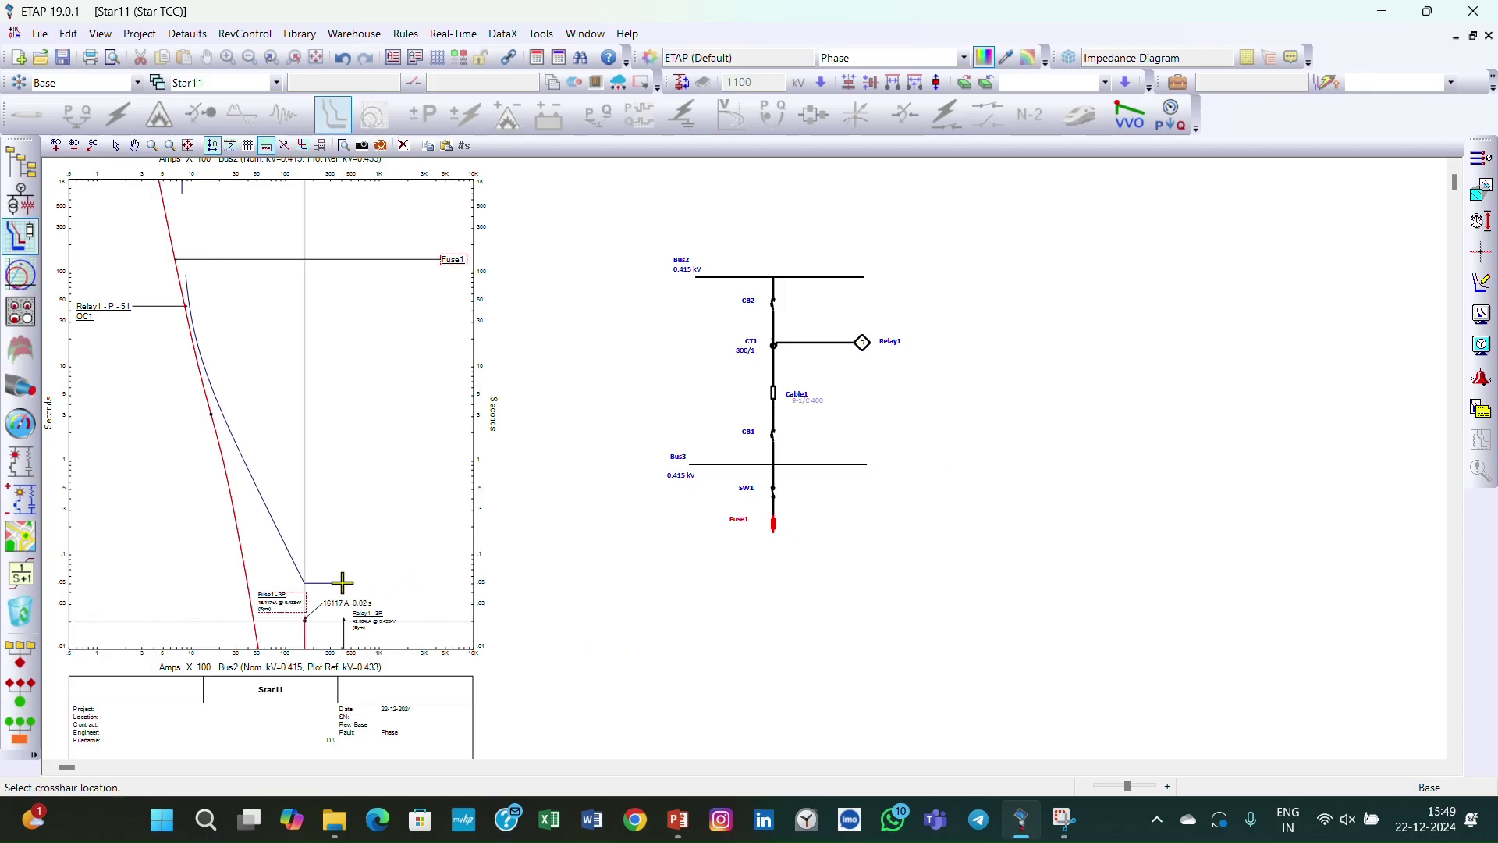
key(Escape)
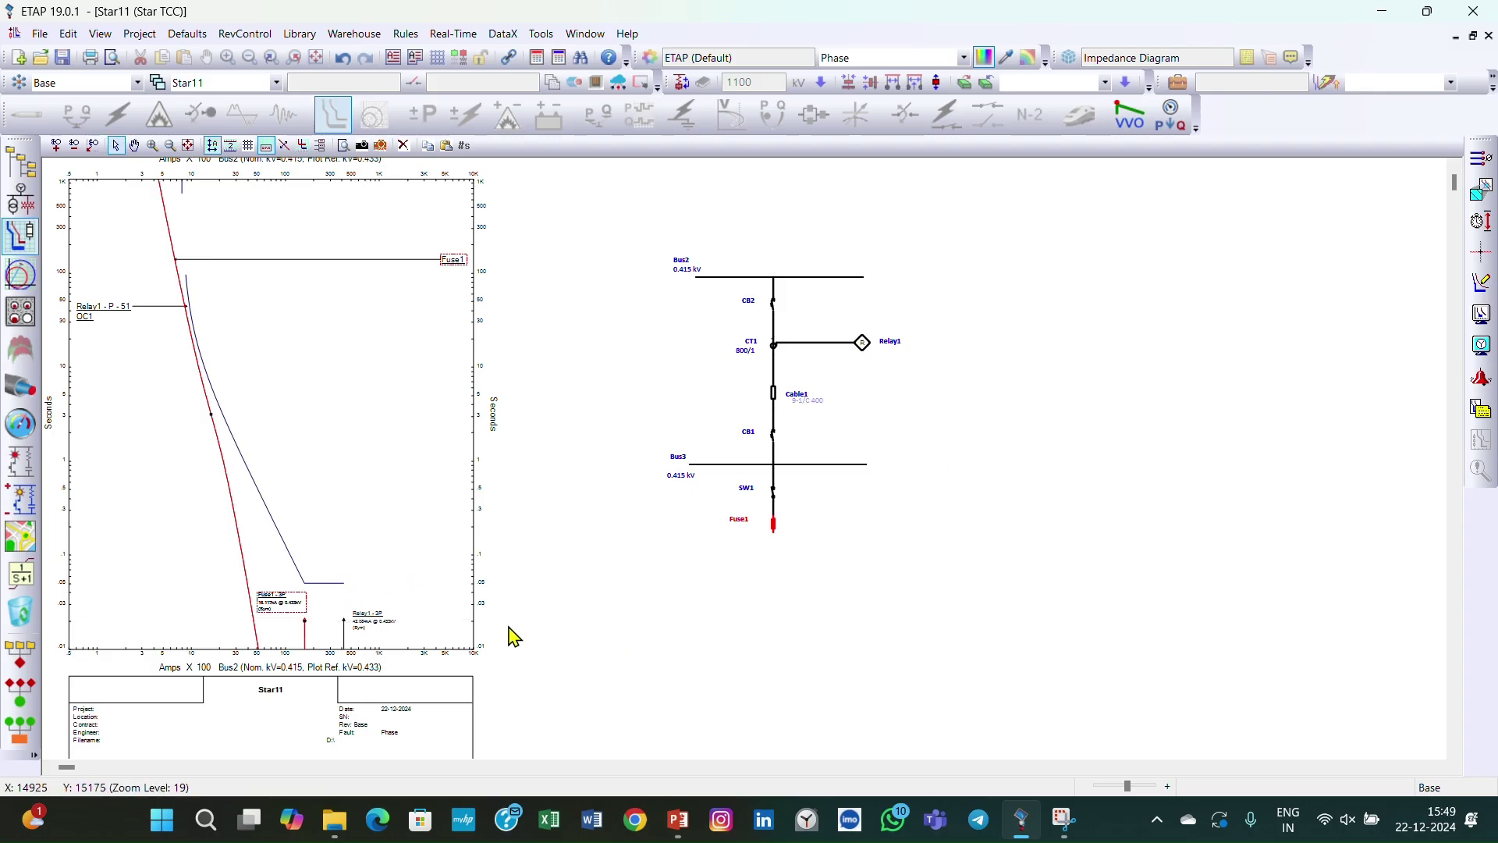
click(379, 623)
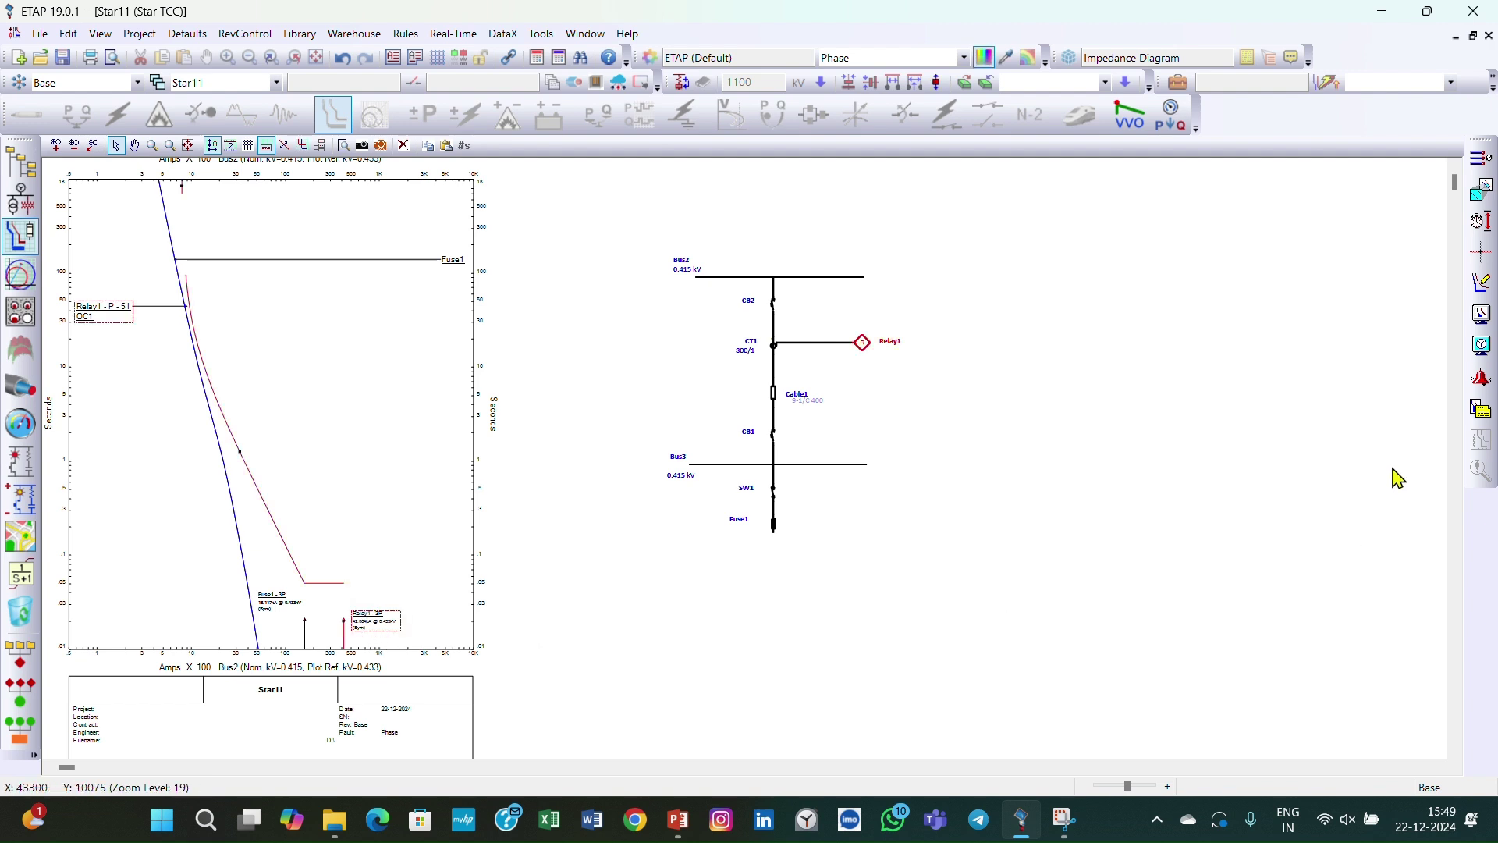
click(1050, 672)
click(1482, 259)
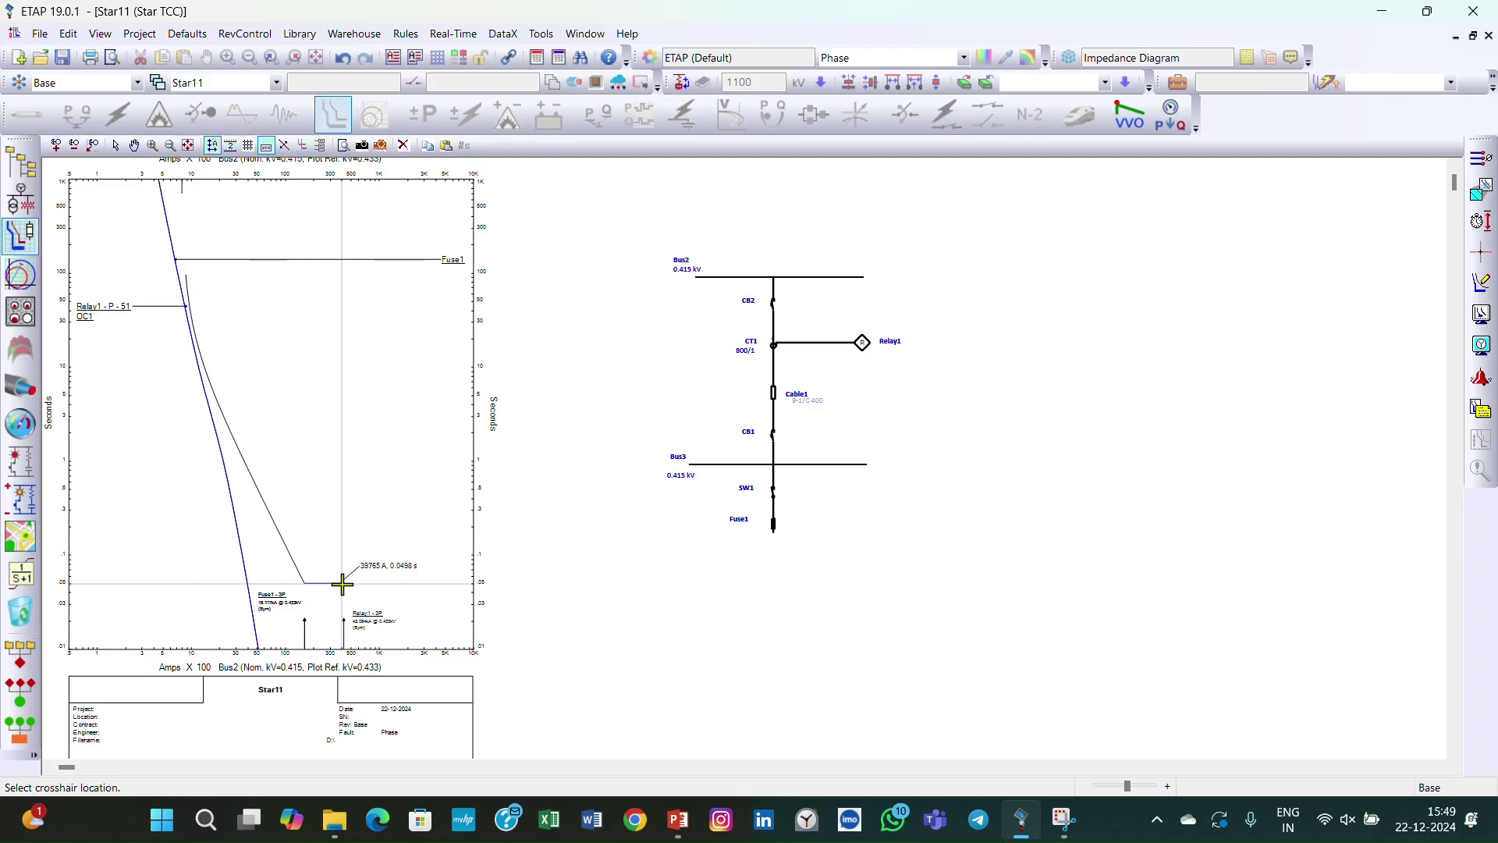
scroll(343, 584, up, 2)
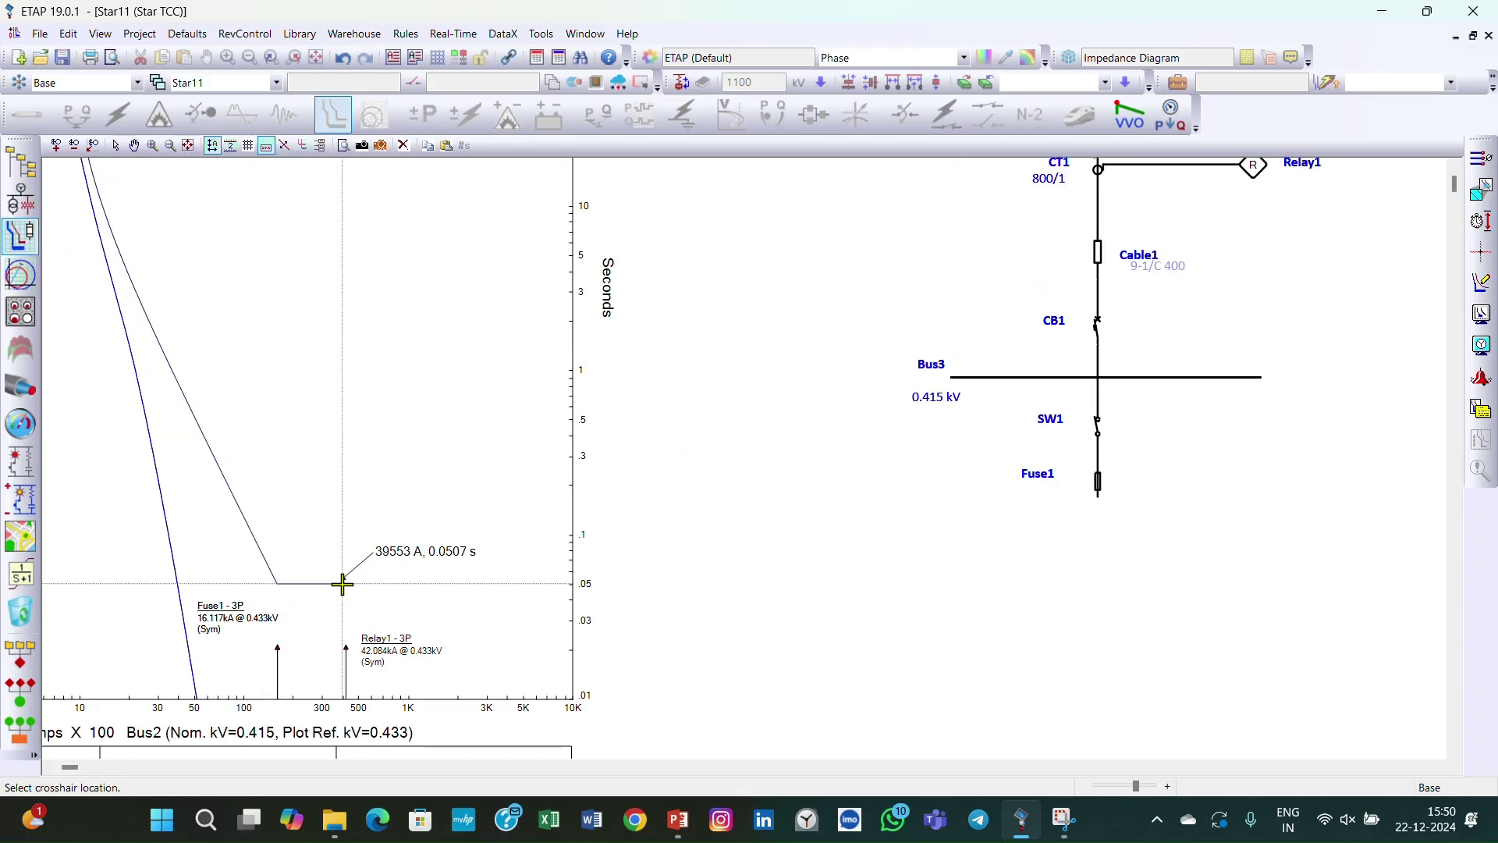
click(342, 585)
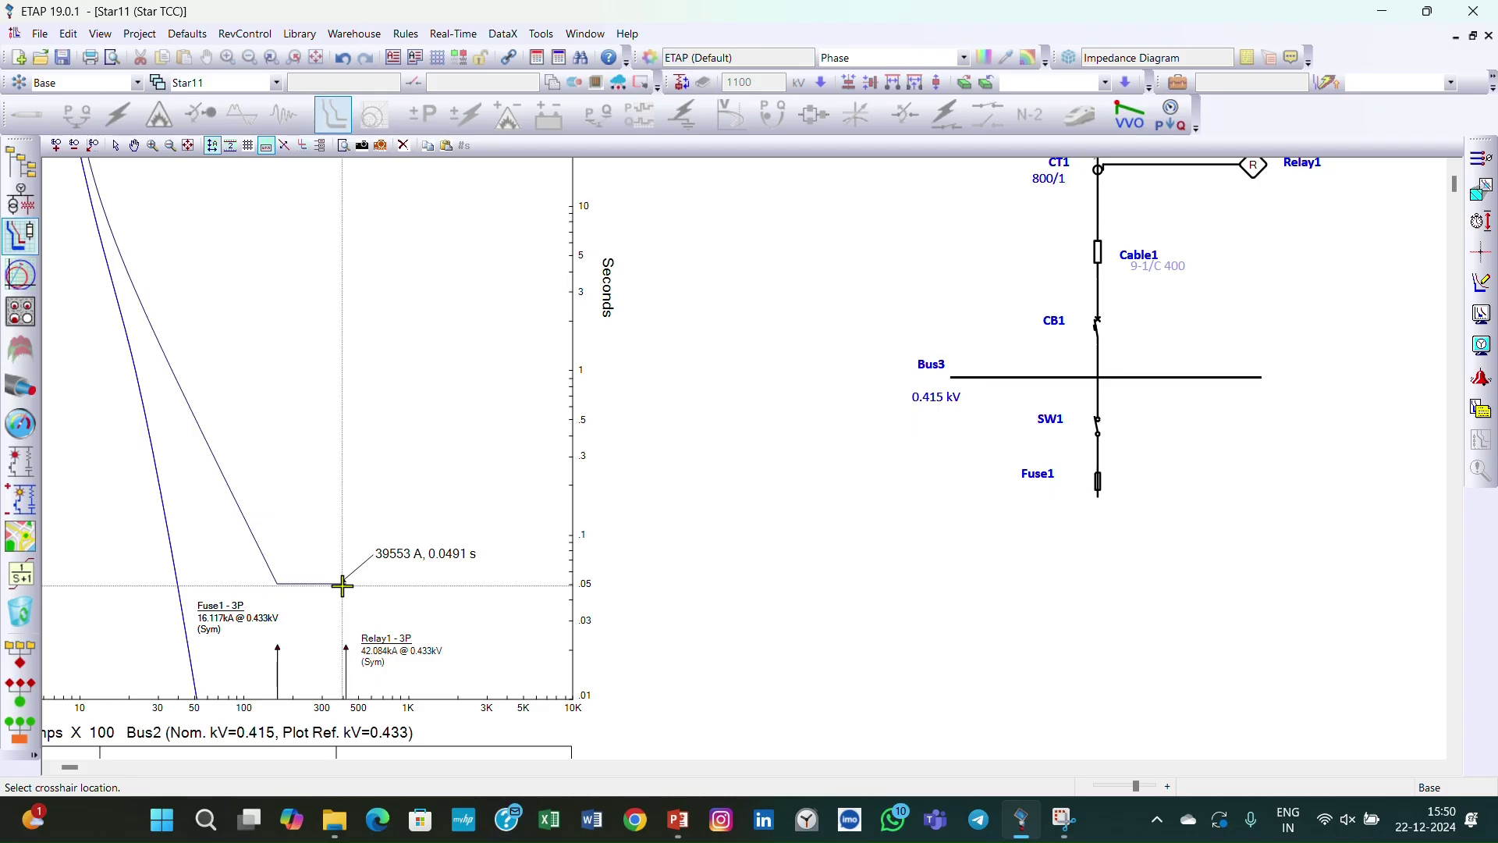
key(Escape)
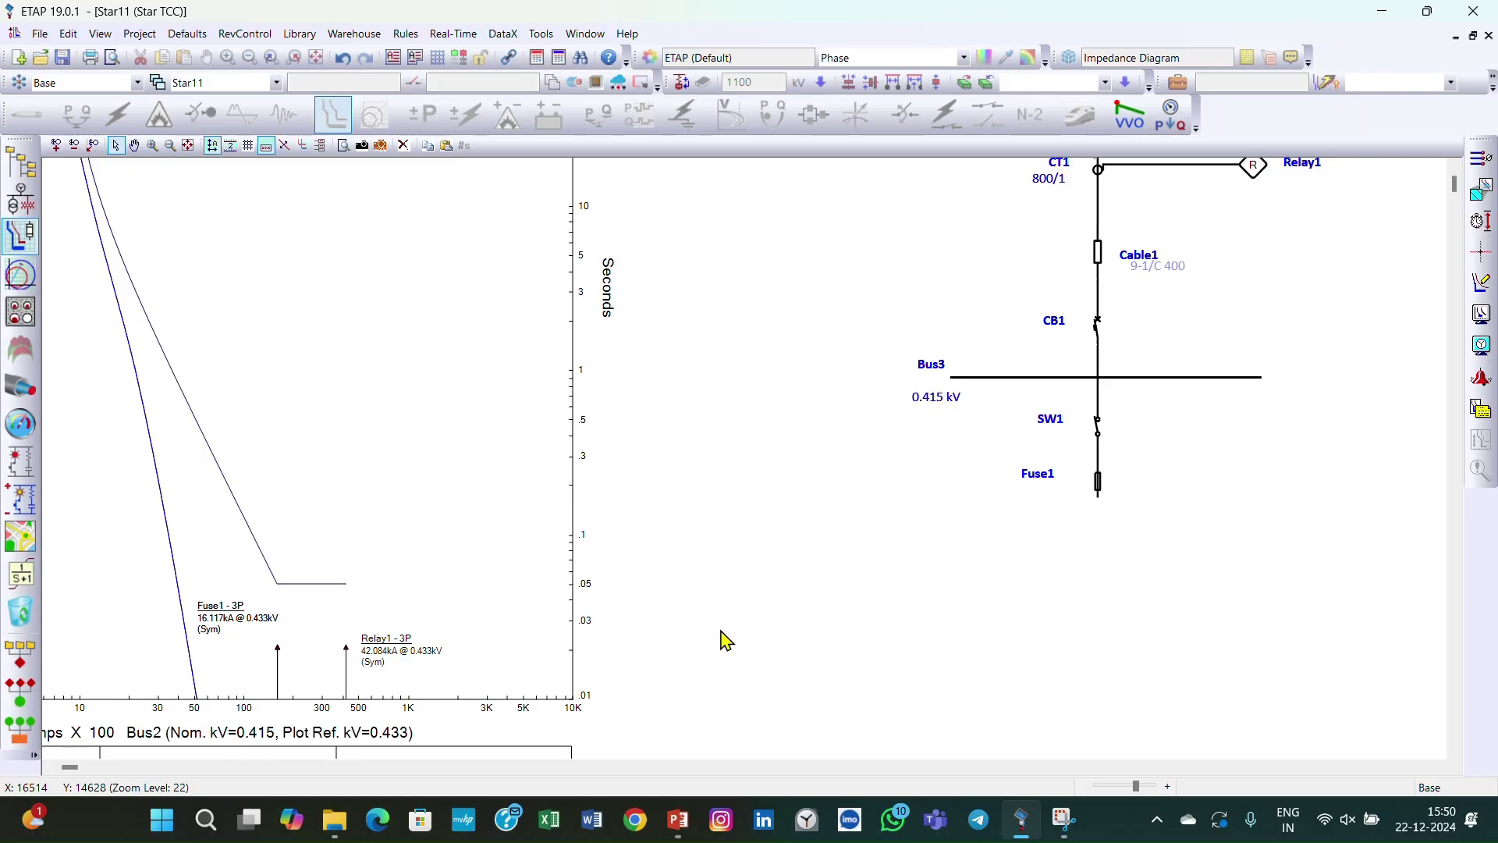
scroll(722, 622, down, 2)
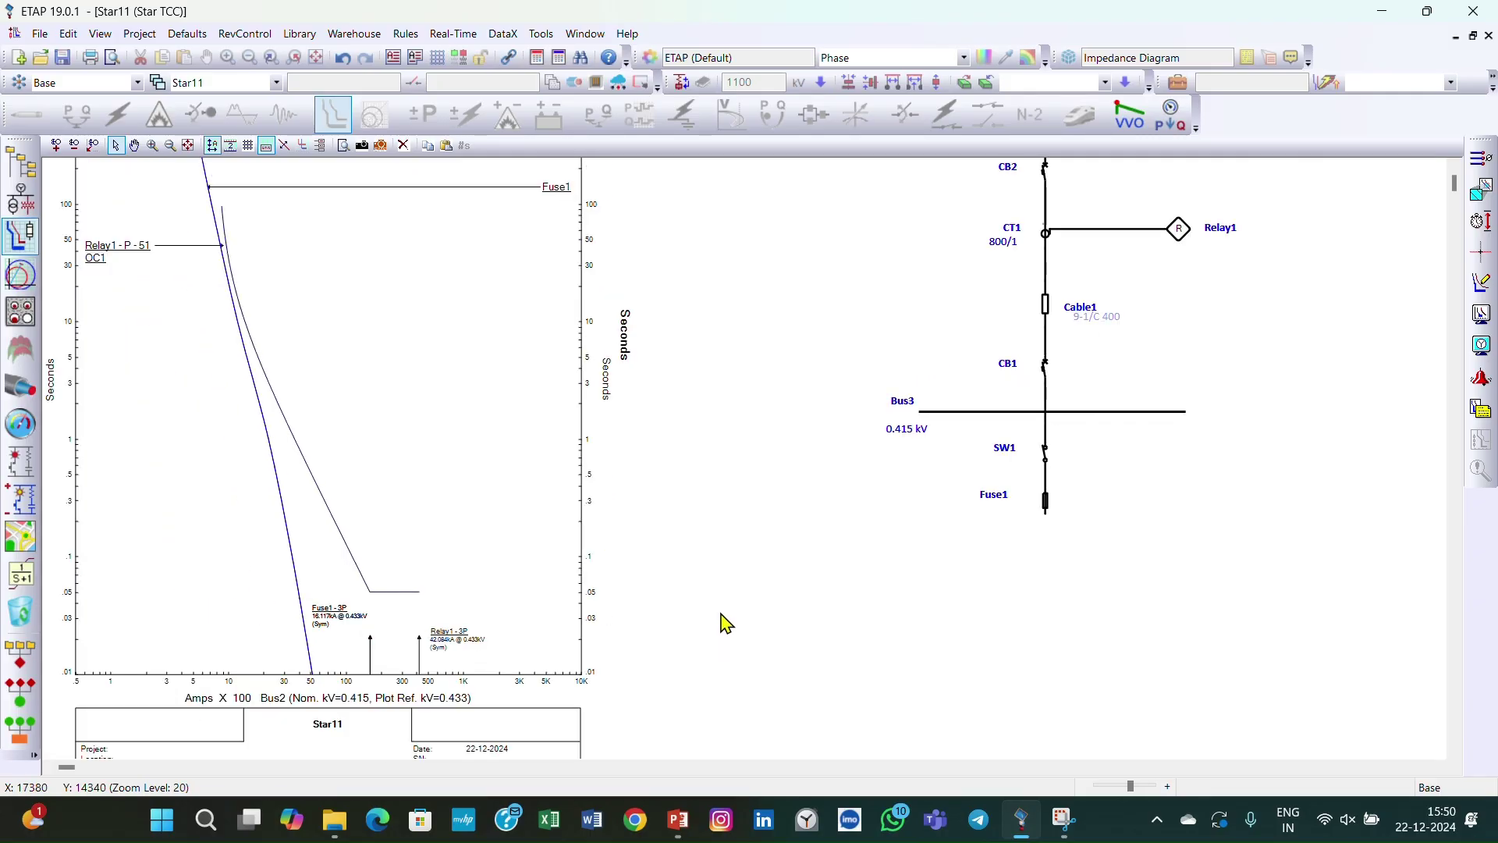
Step: Raise the Relay1 curve to time dial 0.55, confirming 0.125 s at 42084 A with the crosshair
scroll(722, 622, down, 1)
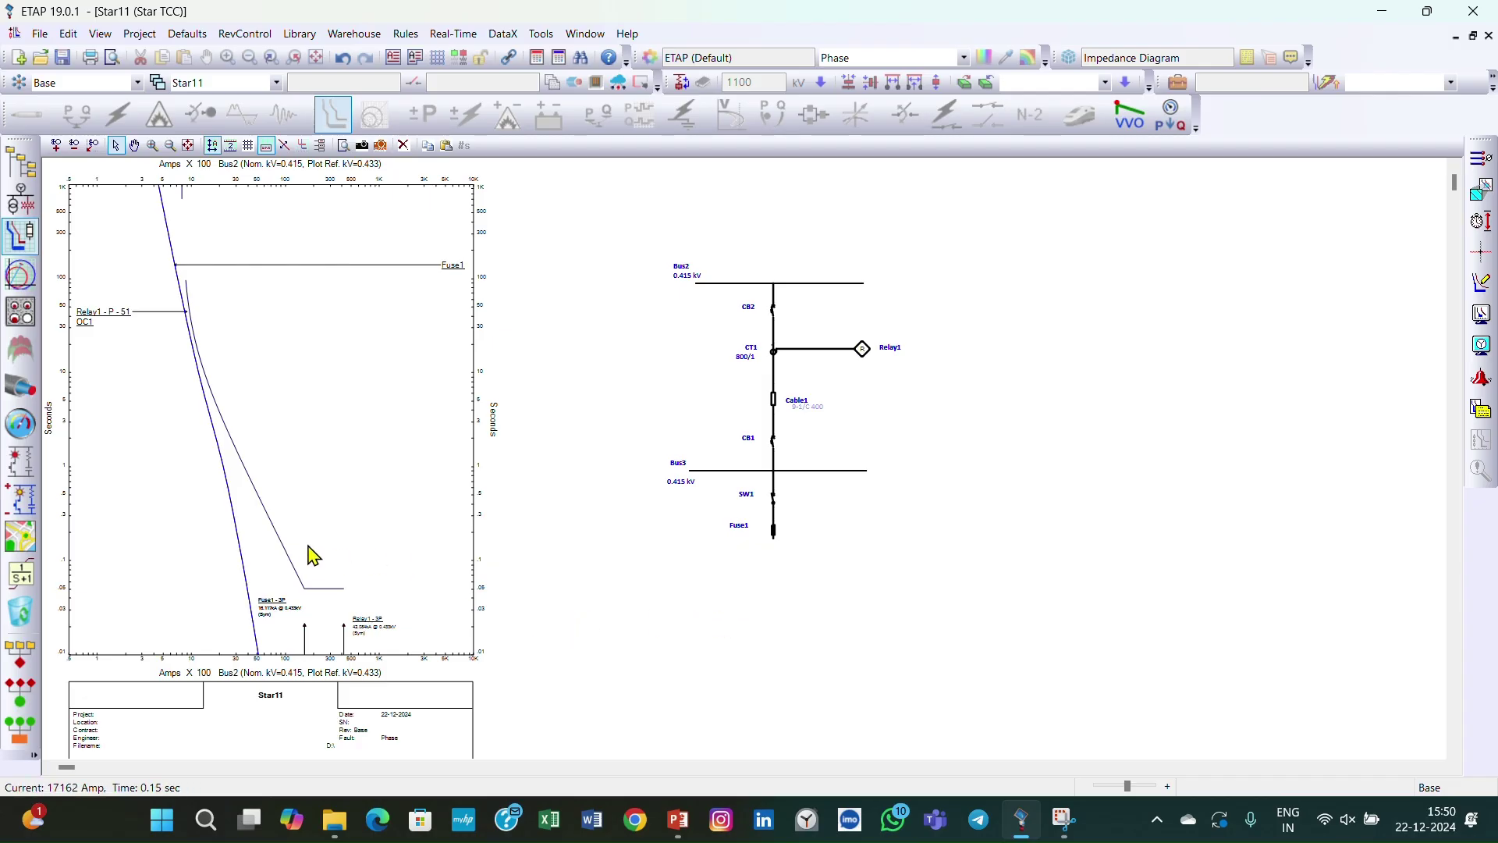
click(294, 576)
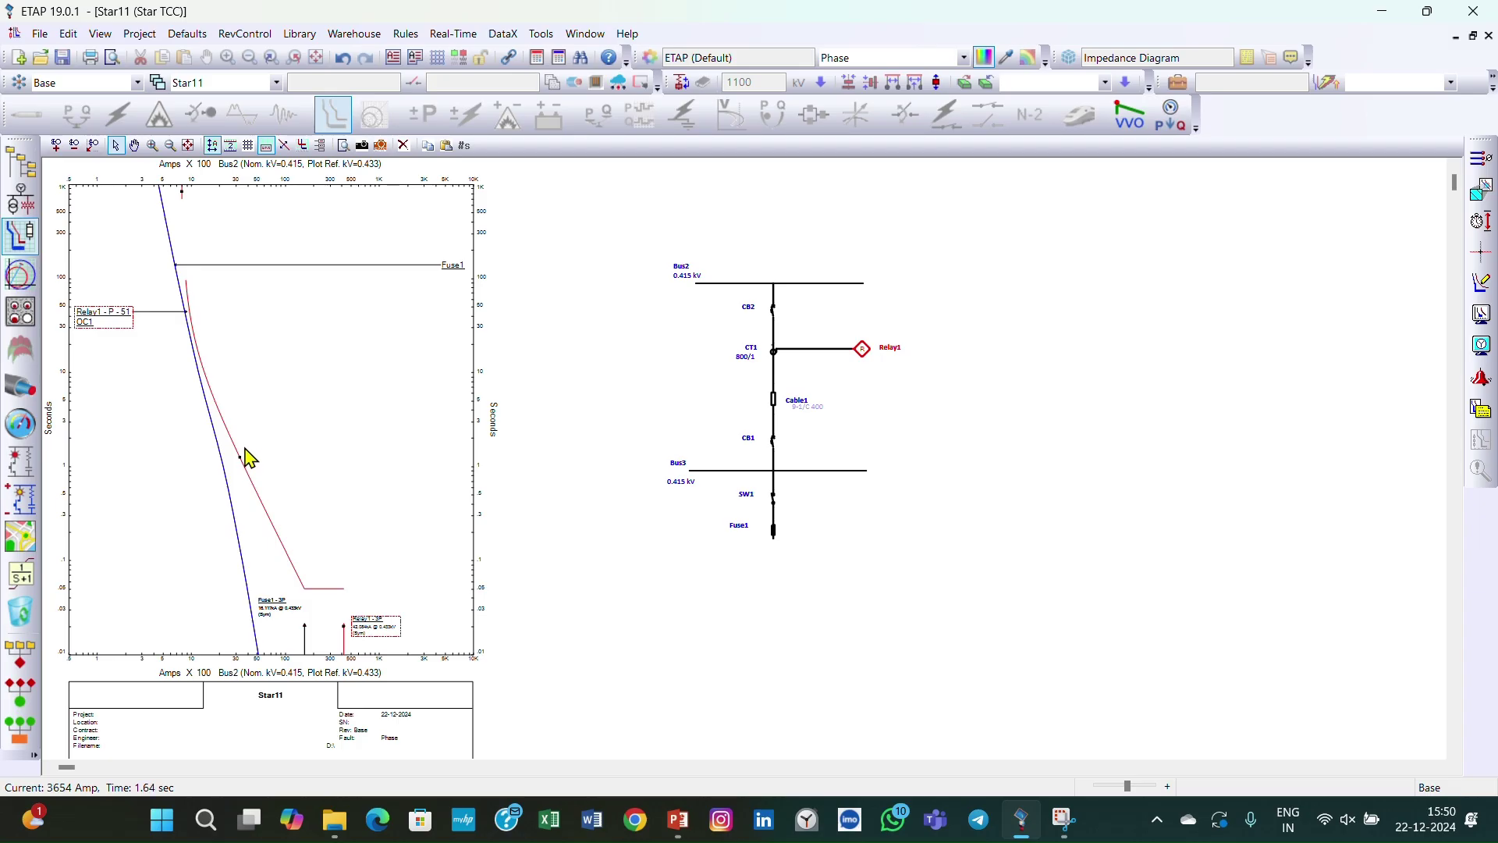
drag(236, 464, 244, 425)
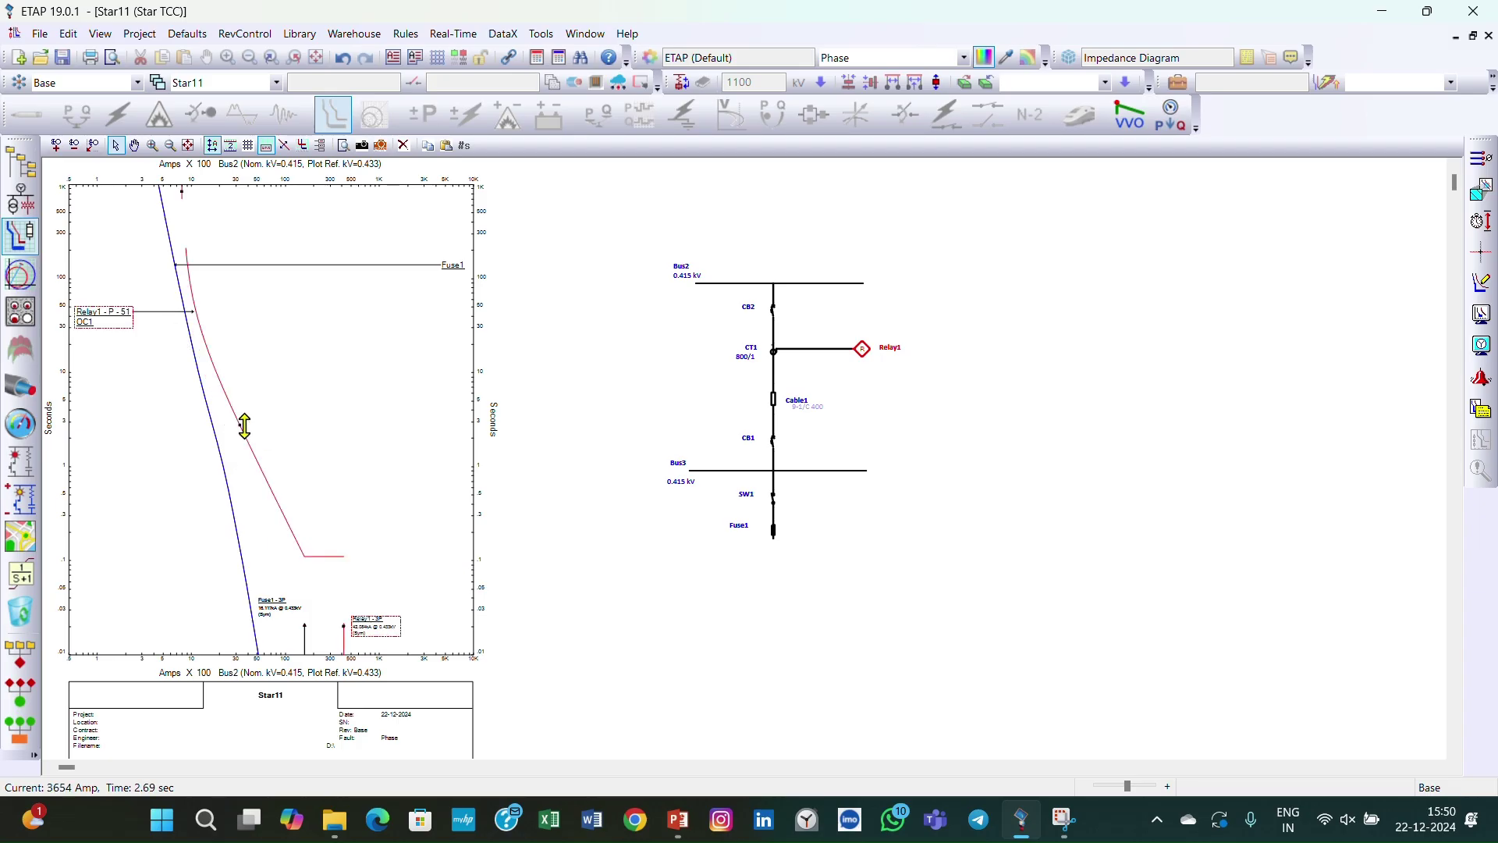
click(1481, 251)
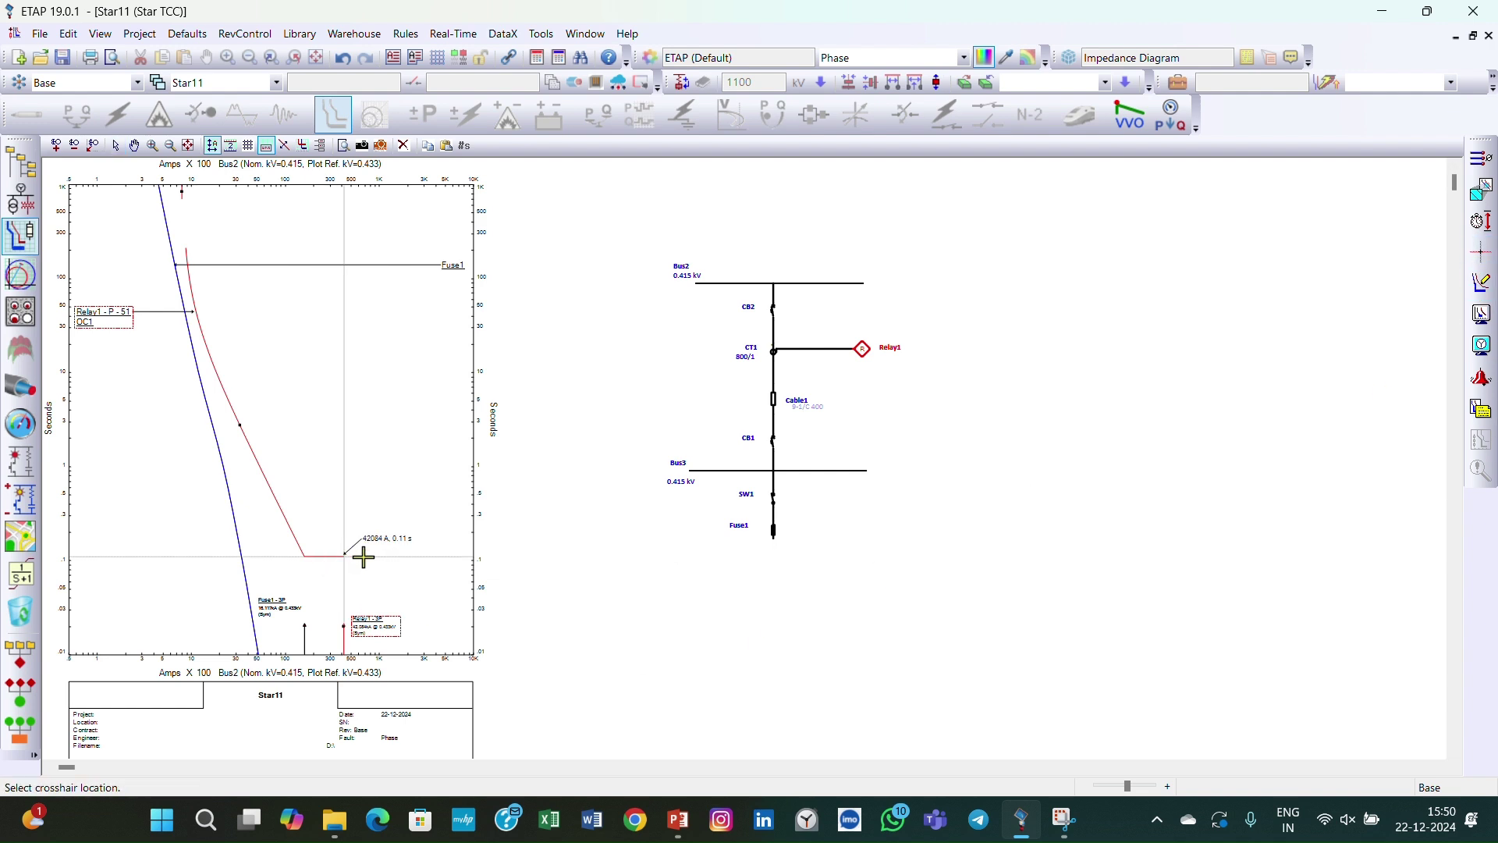
key(Escape)
mouse_move(240, 424)
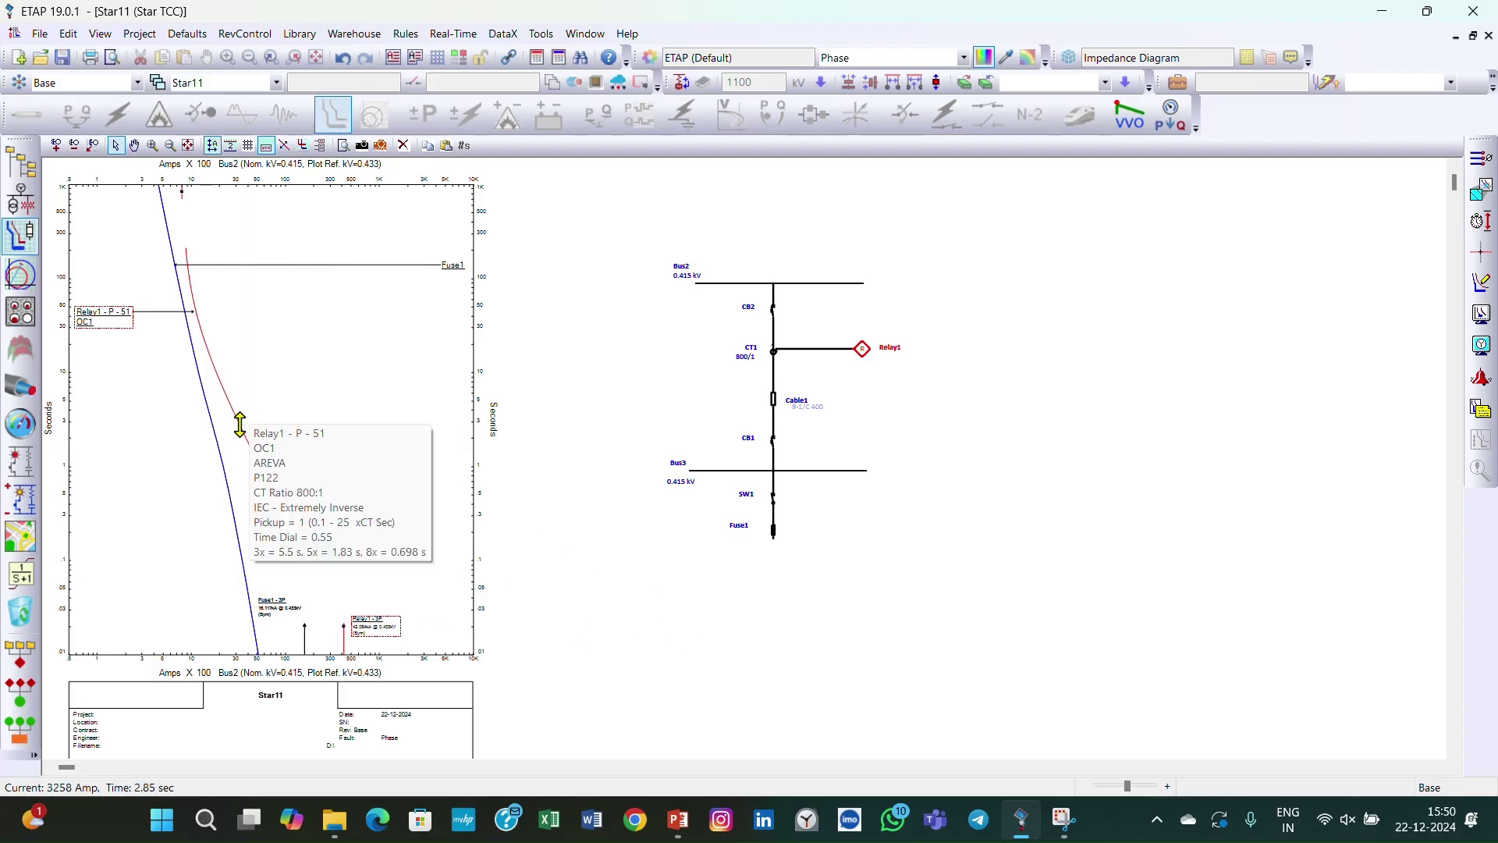
drag(239, 424, 240, 420)
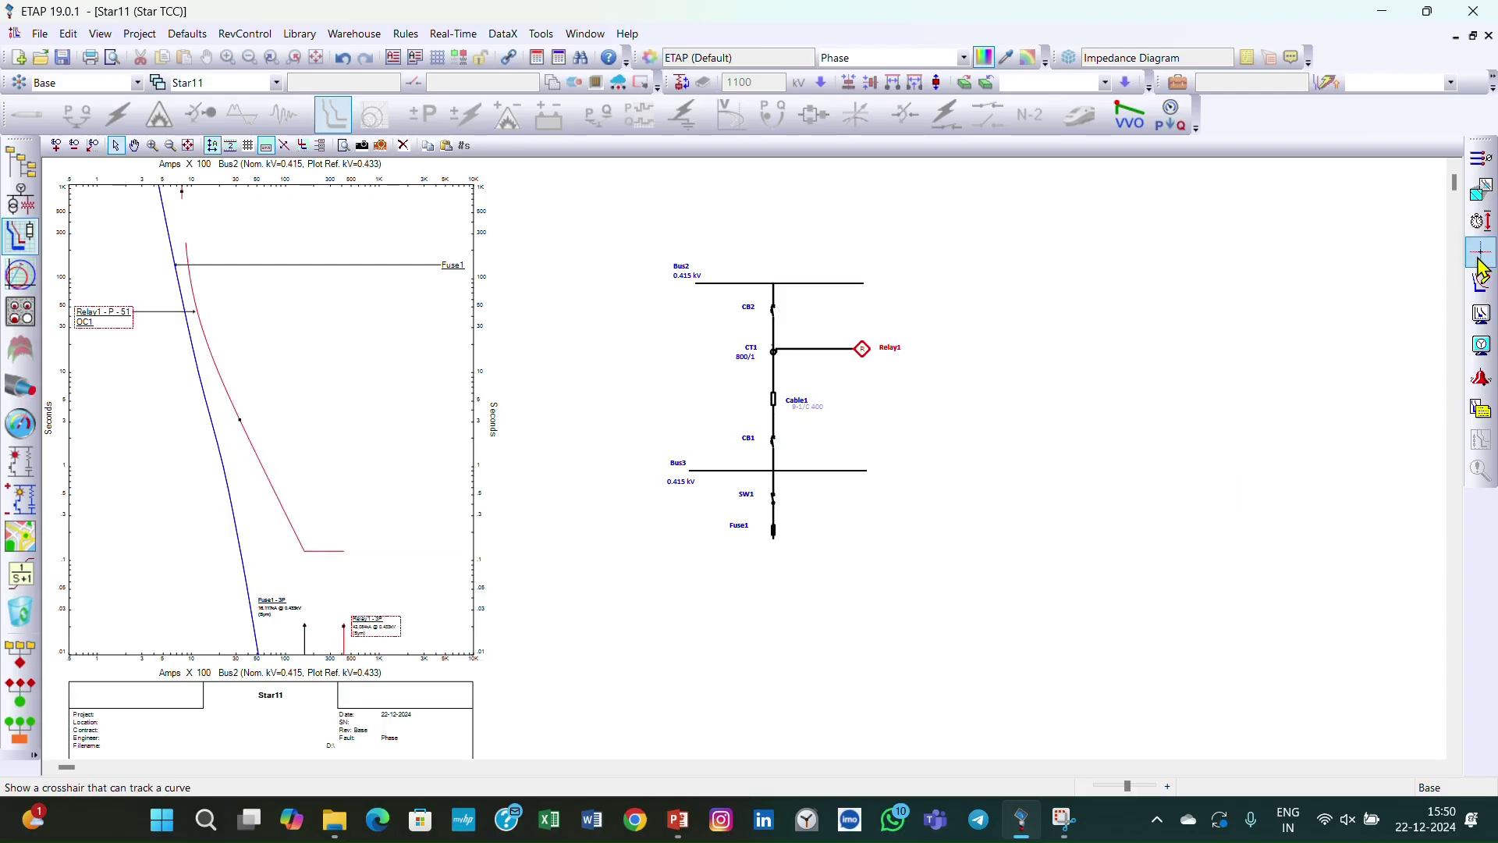
click(352, 555)
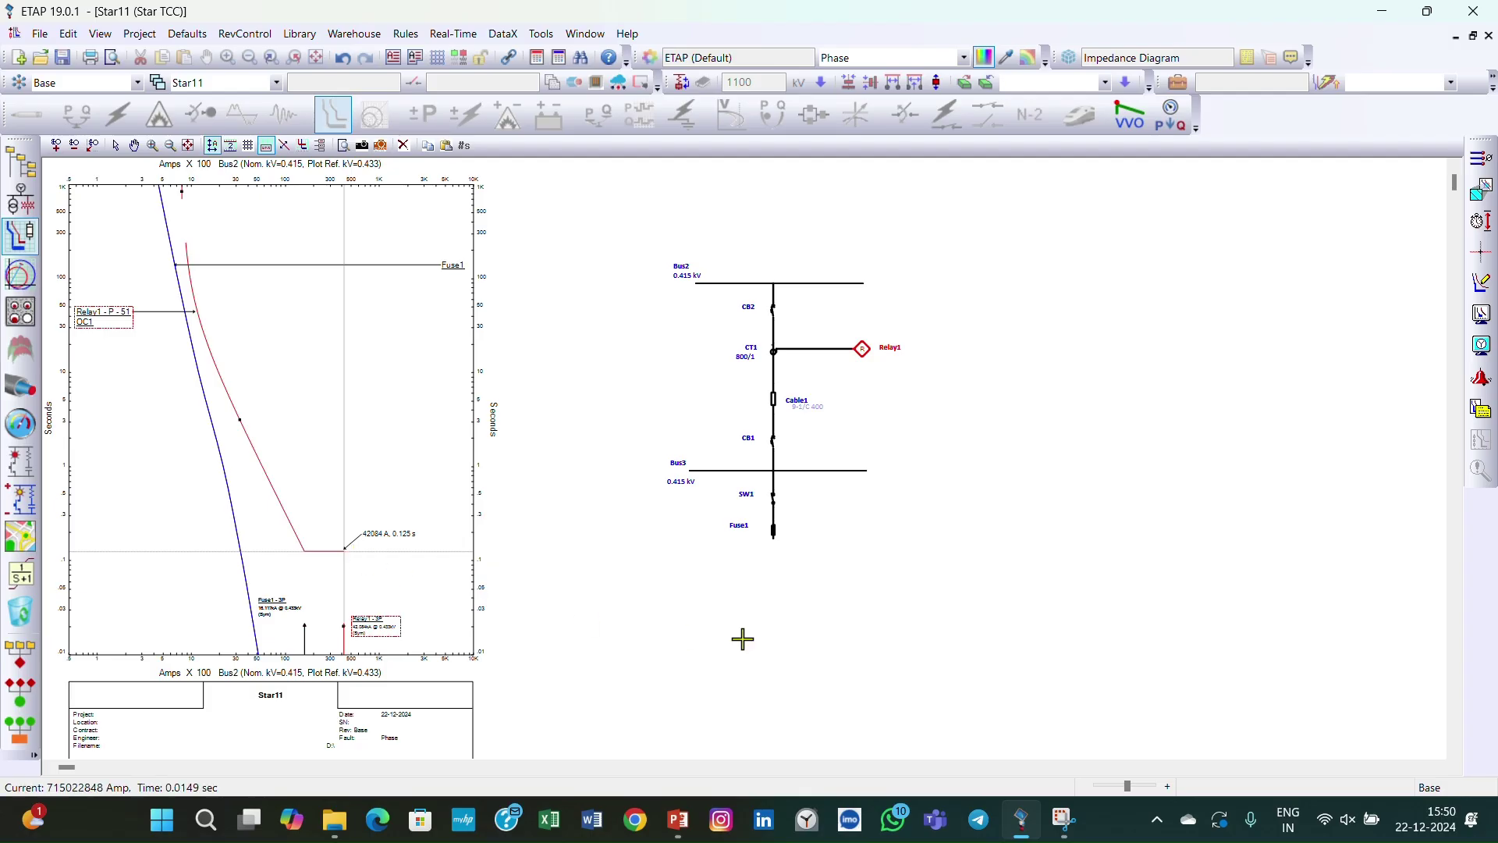
key(Escape)
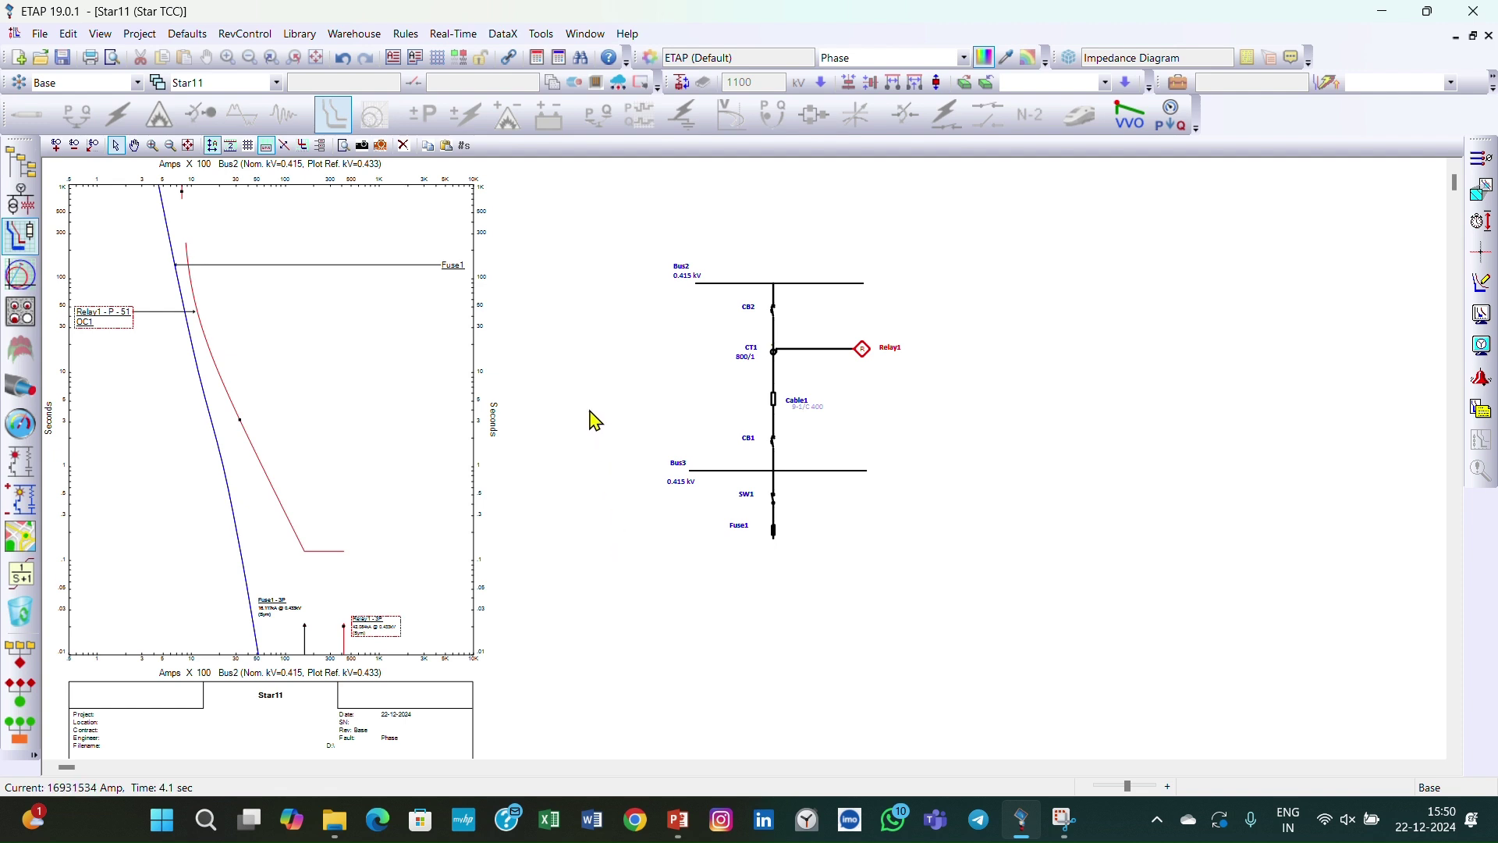
Step: Switch the plot to ground curves and enable Ground Mode for Fuse1 in Plot Options
click(1486, 171)
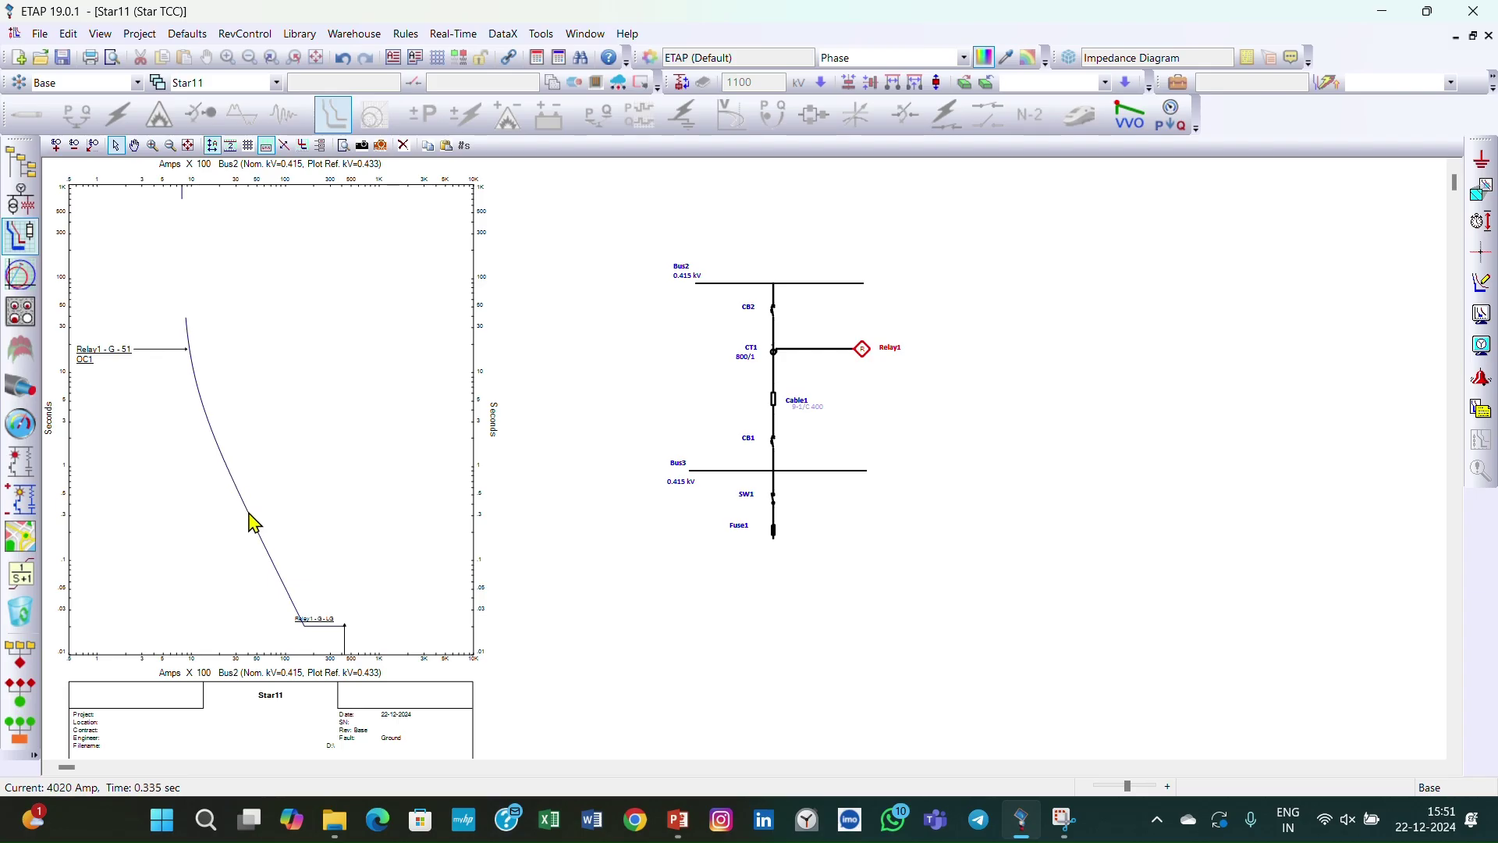
double_click(435, 412)
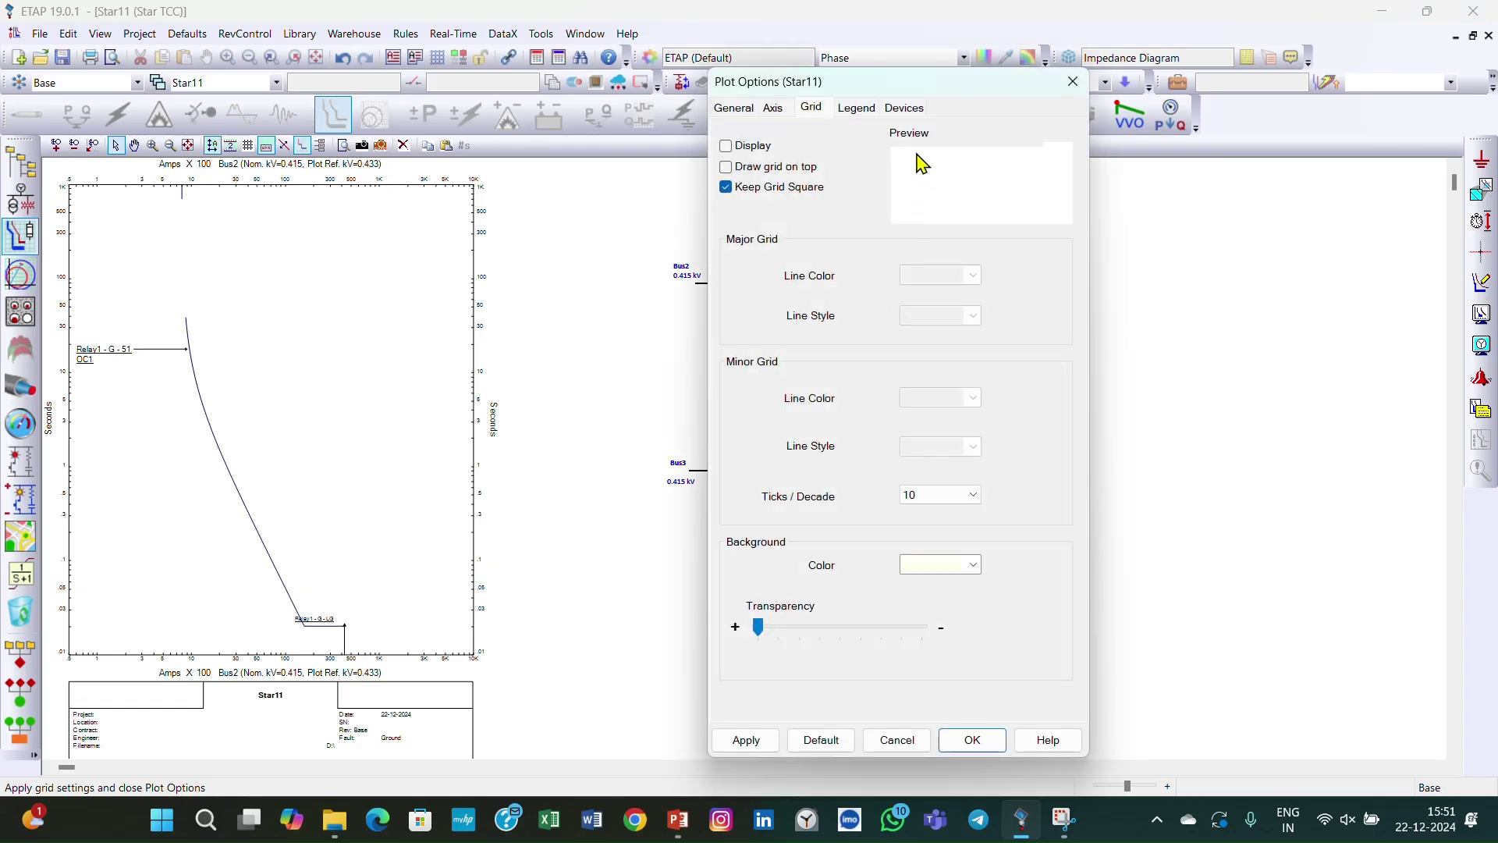
click(904, 107)
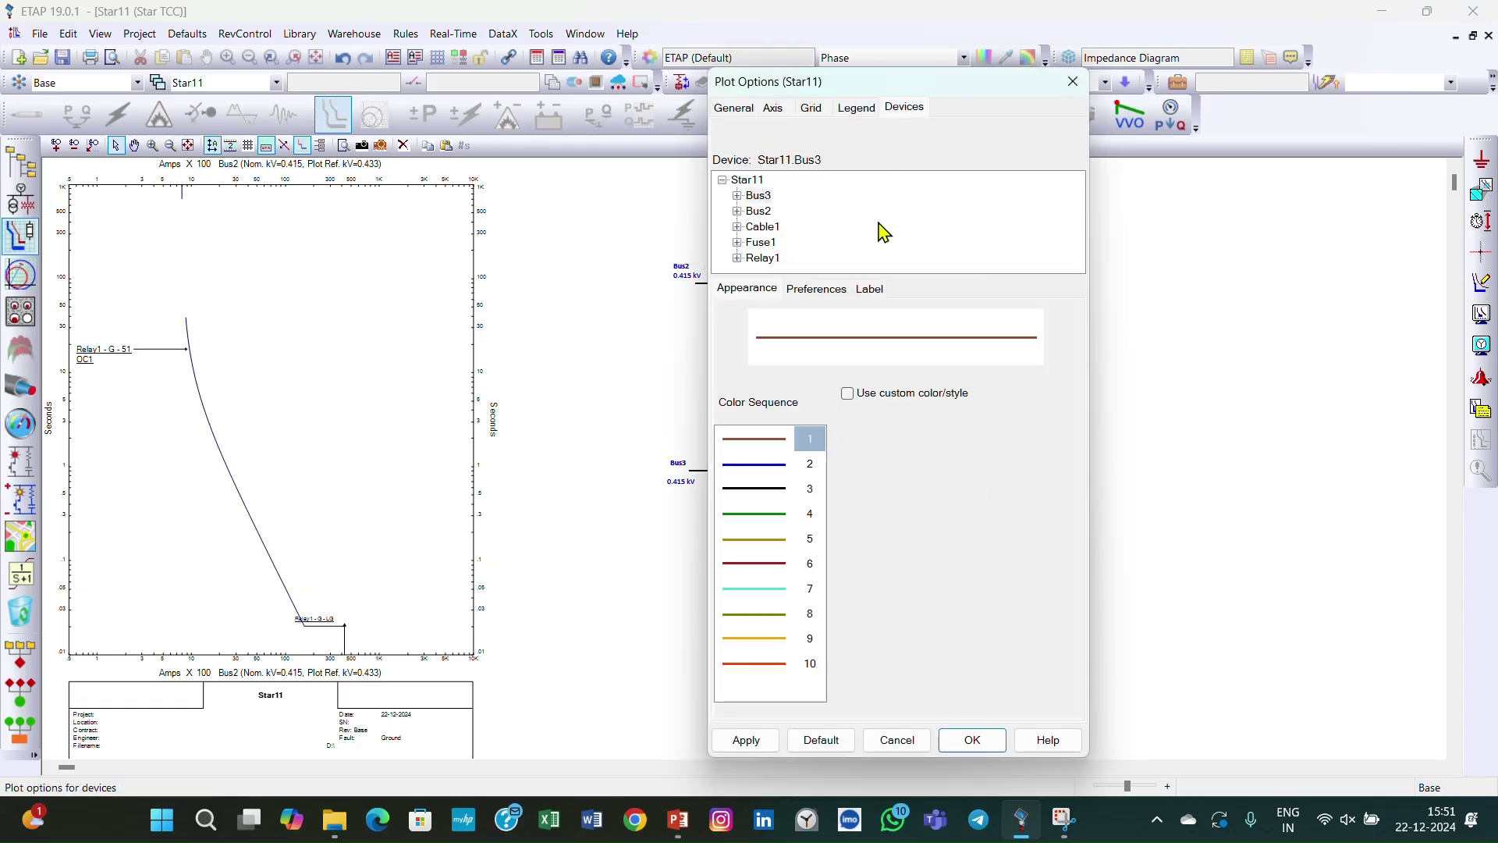
click(763, 244)
click(816, 289)
click(783, 359)
click(966, 743)
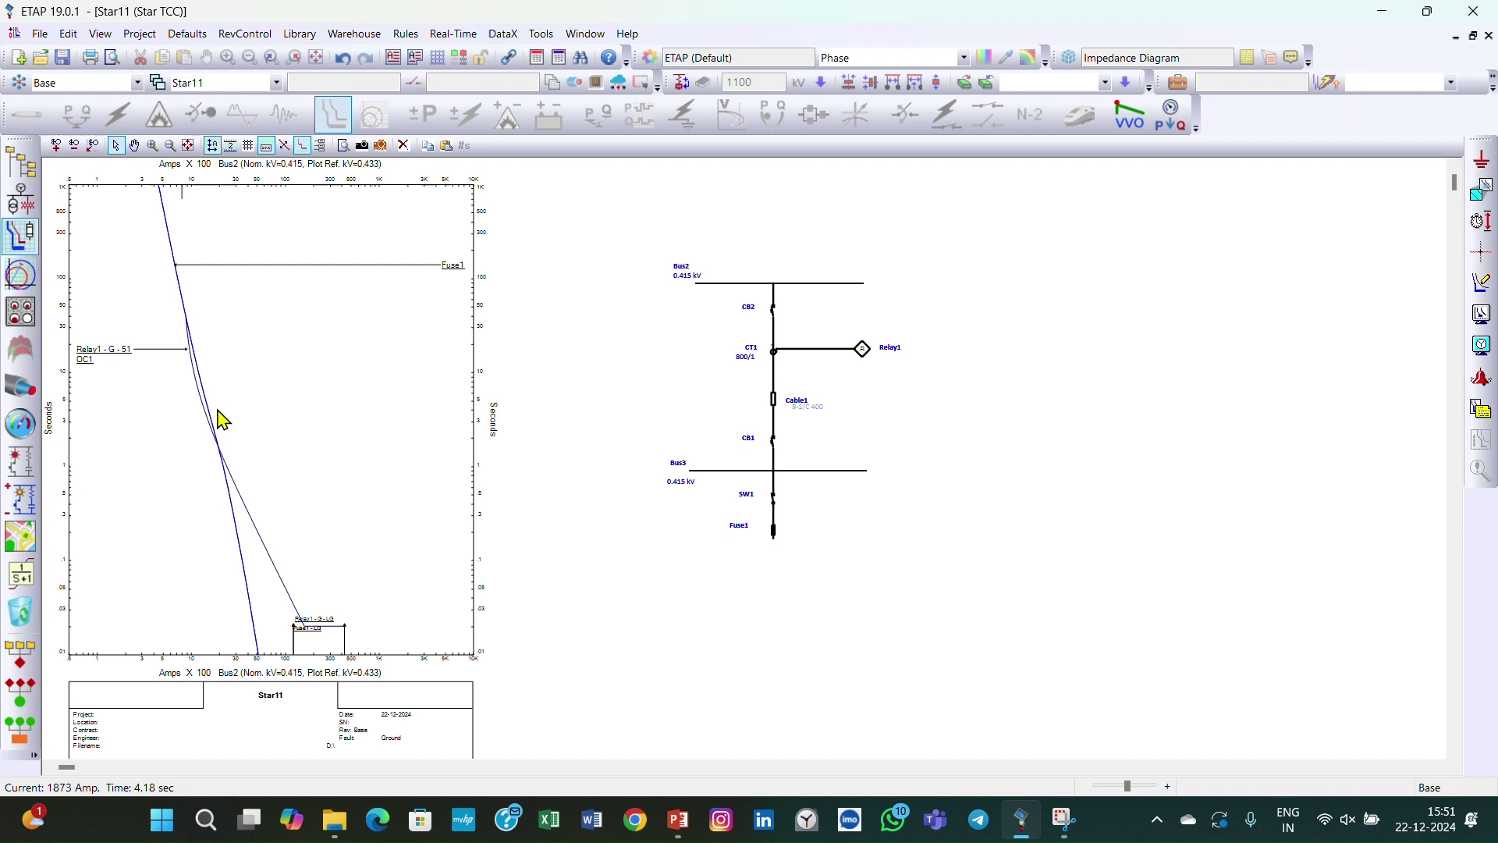
Step: Drag the Relay1 - G - 51 ground curve upward on the TCC plot, clear of Fuse1
mouse_move(109, 371)
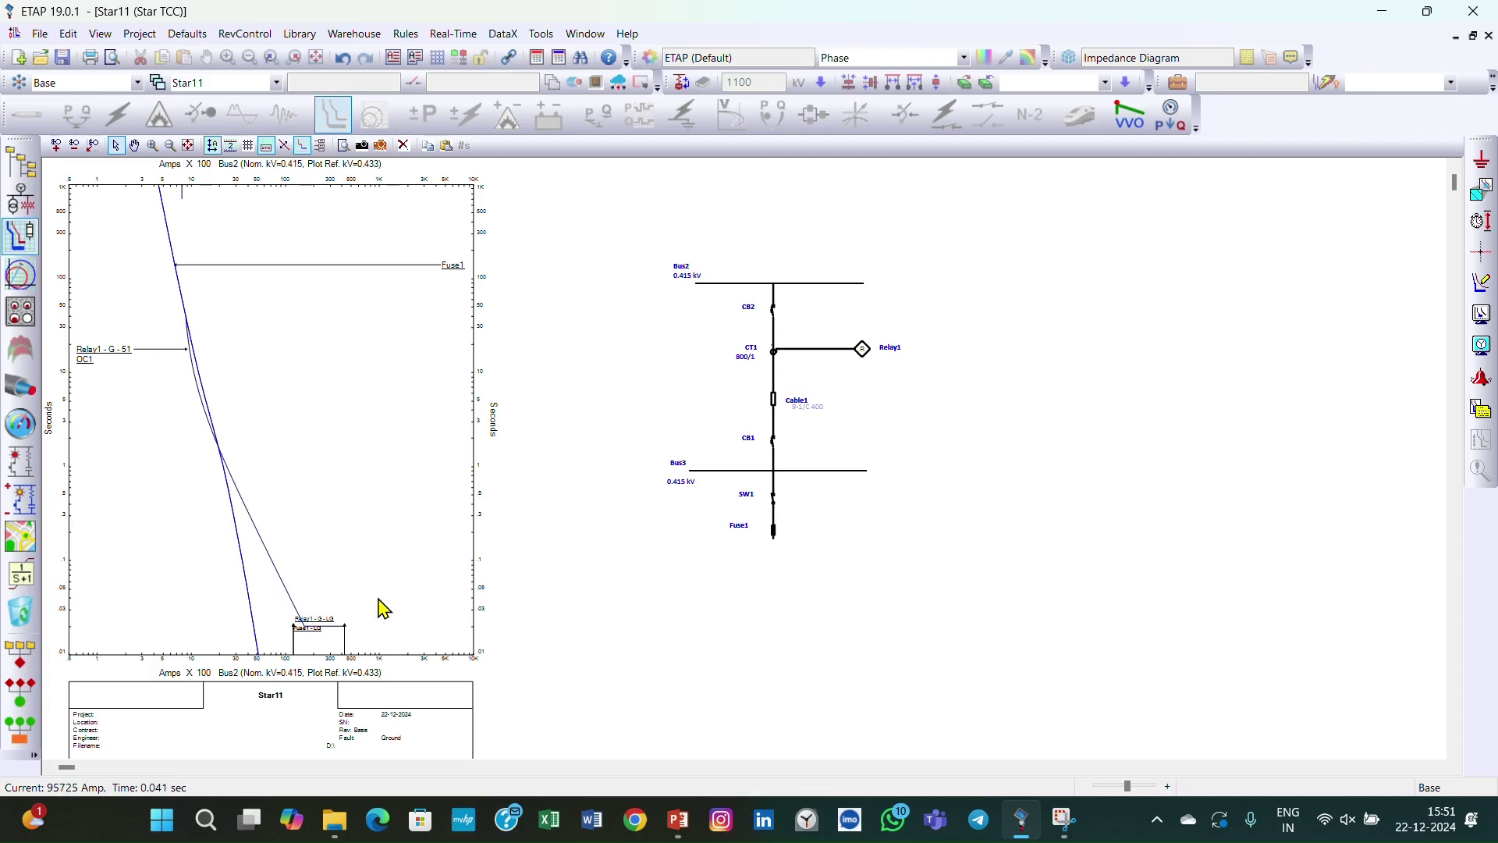
click(264, 548)
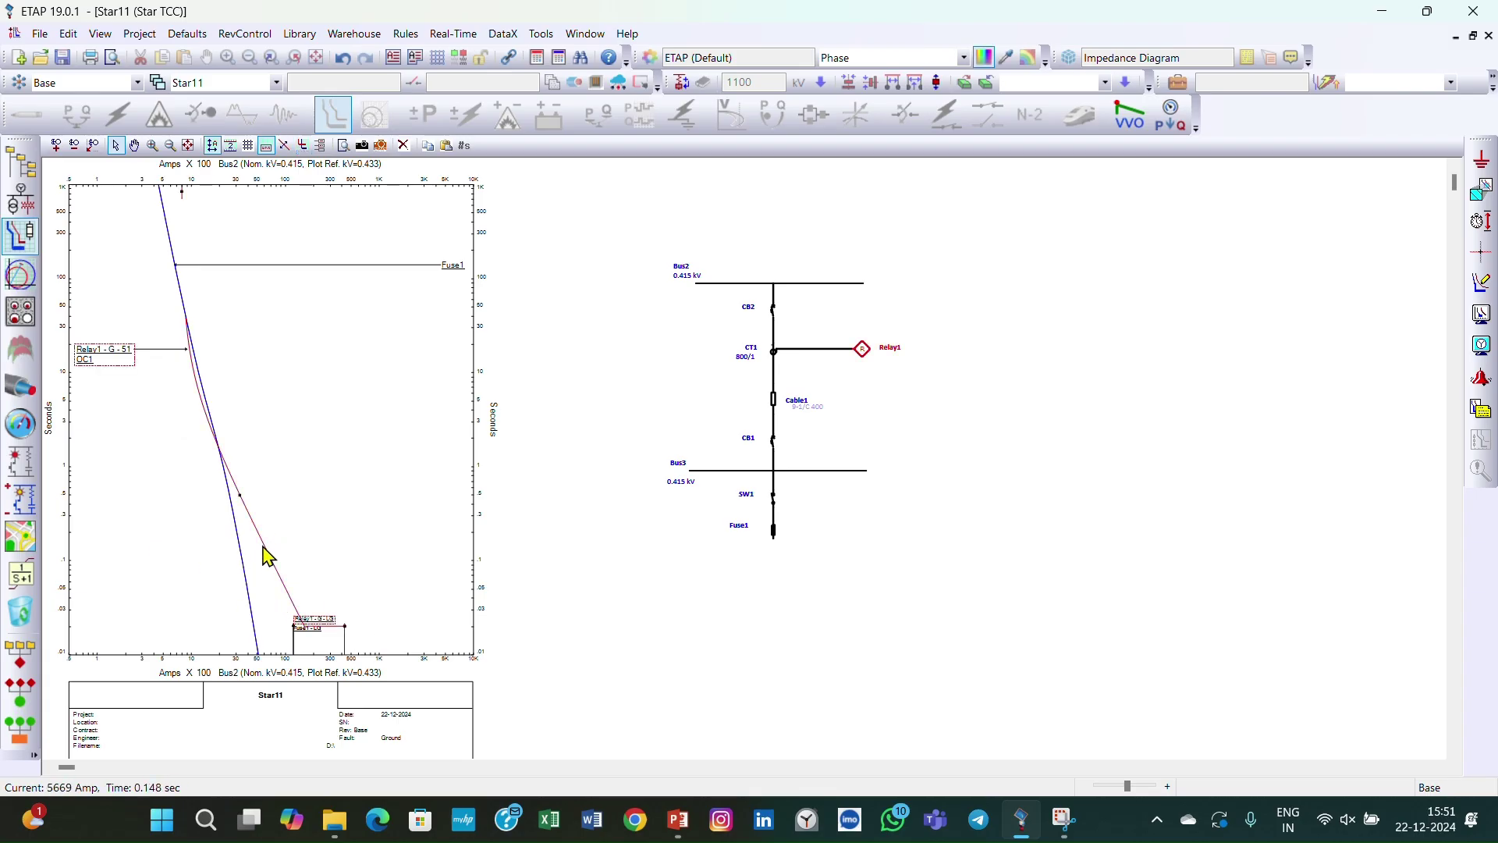
drag(243, 494, 251, 527)
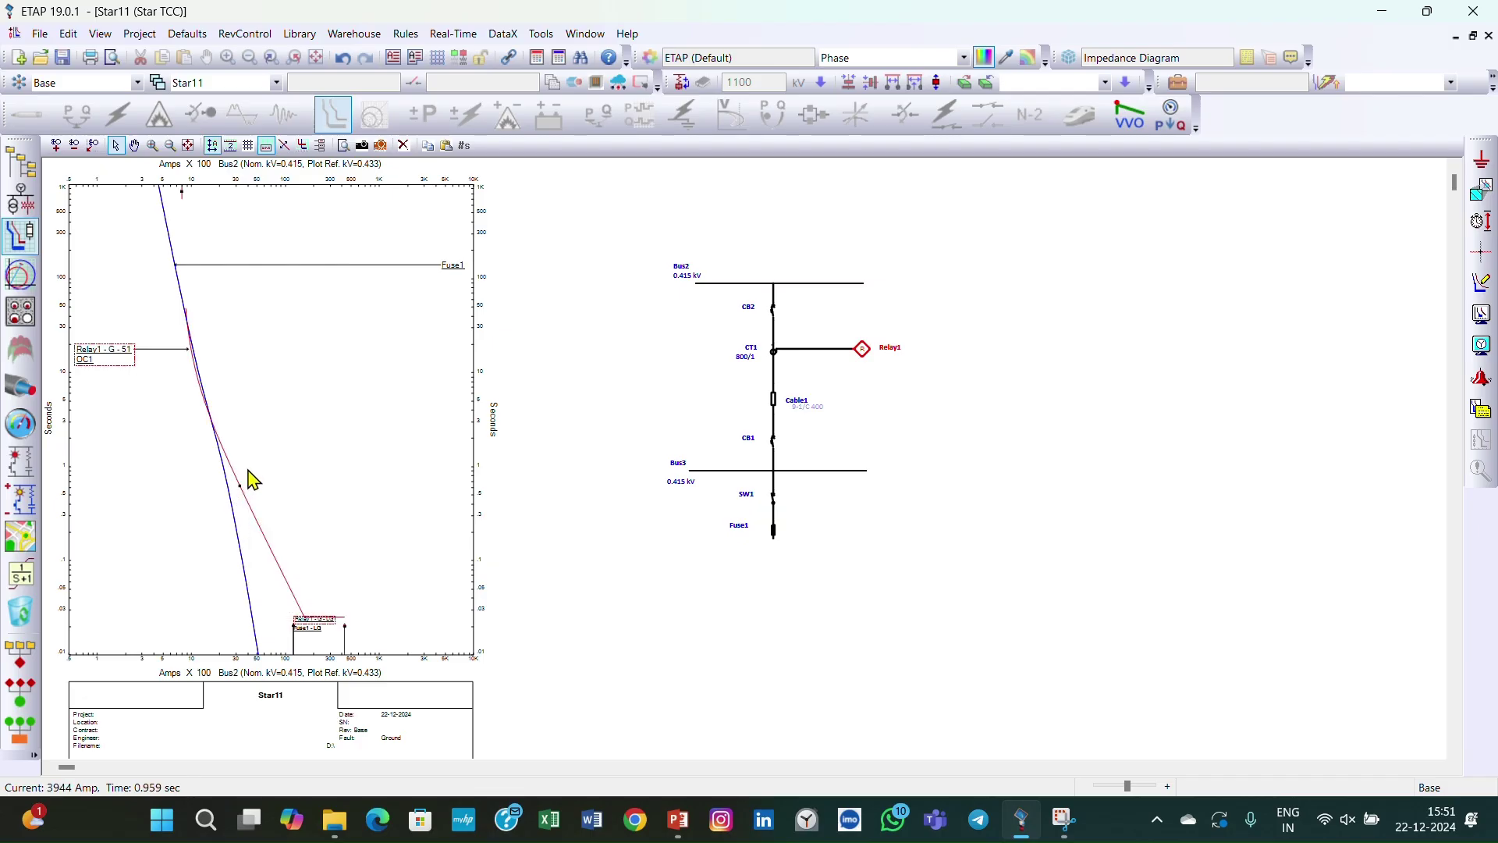
drag(240, 484, 256, 466)
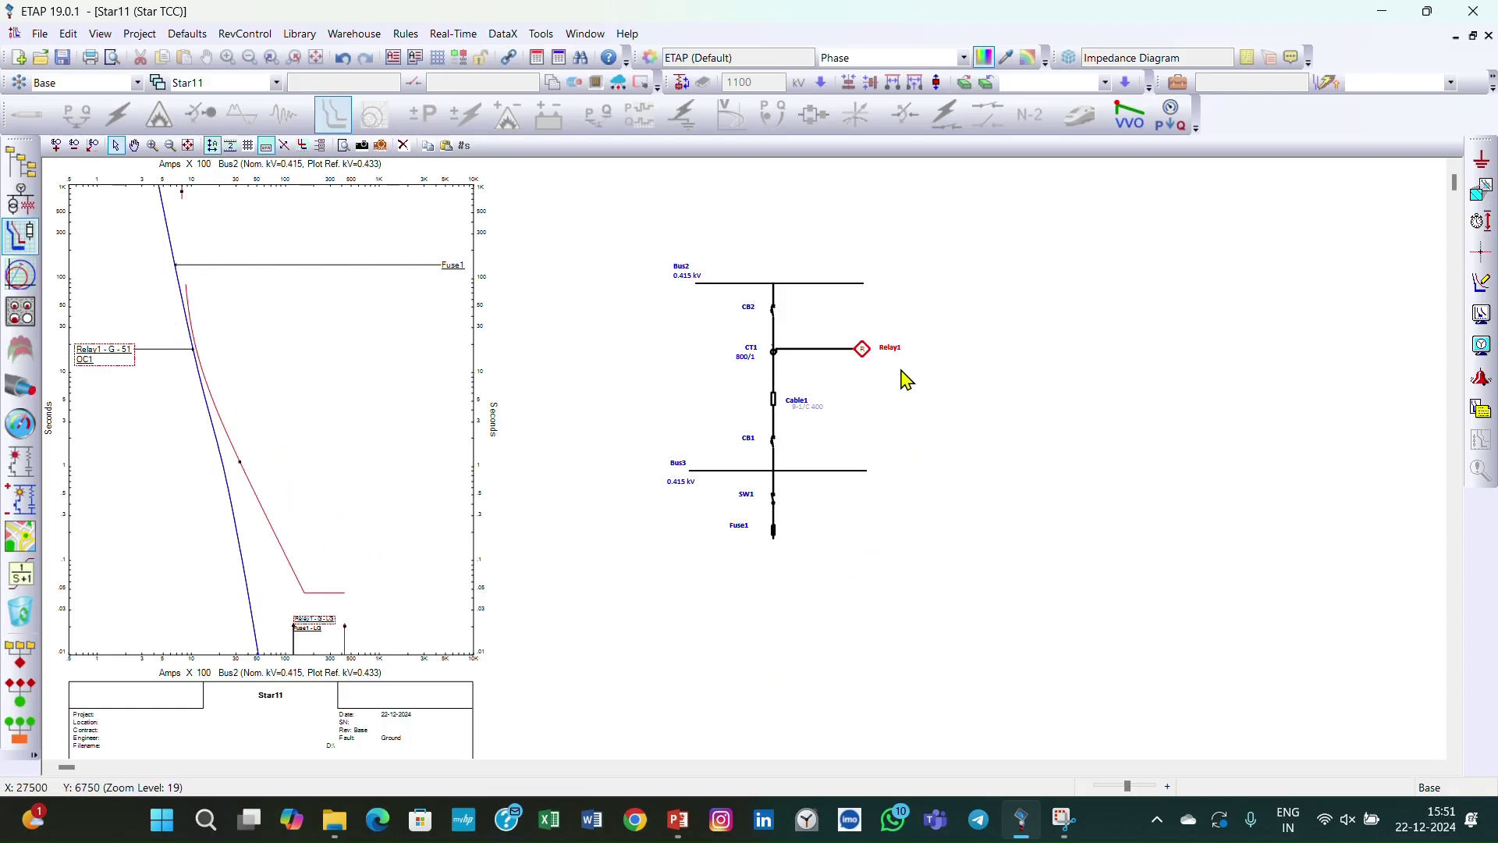
Step: Give Relay1's ground overcurrent a 0.65 pickup (520 A) and a time dial of 1.5
double_click(863, 351)
click(475, 318)
click(612, 409)
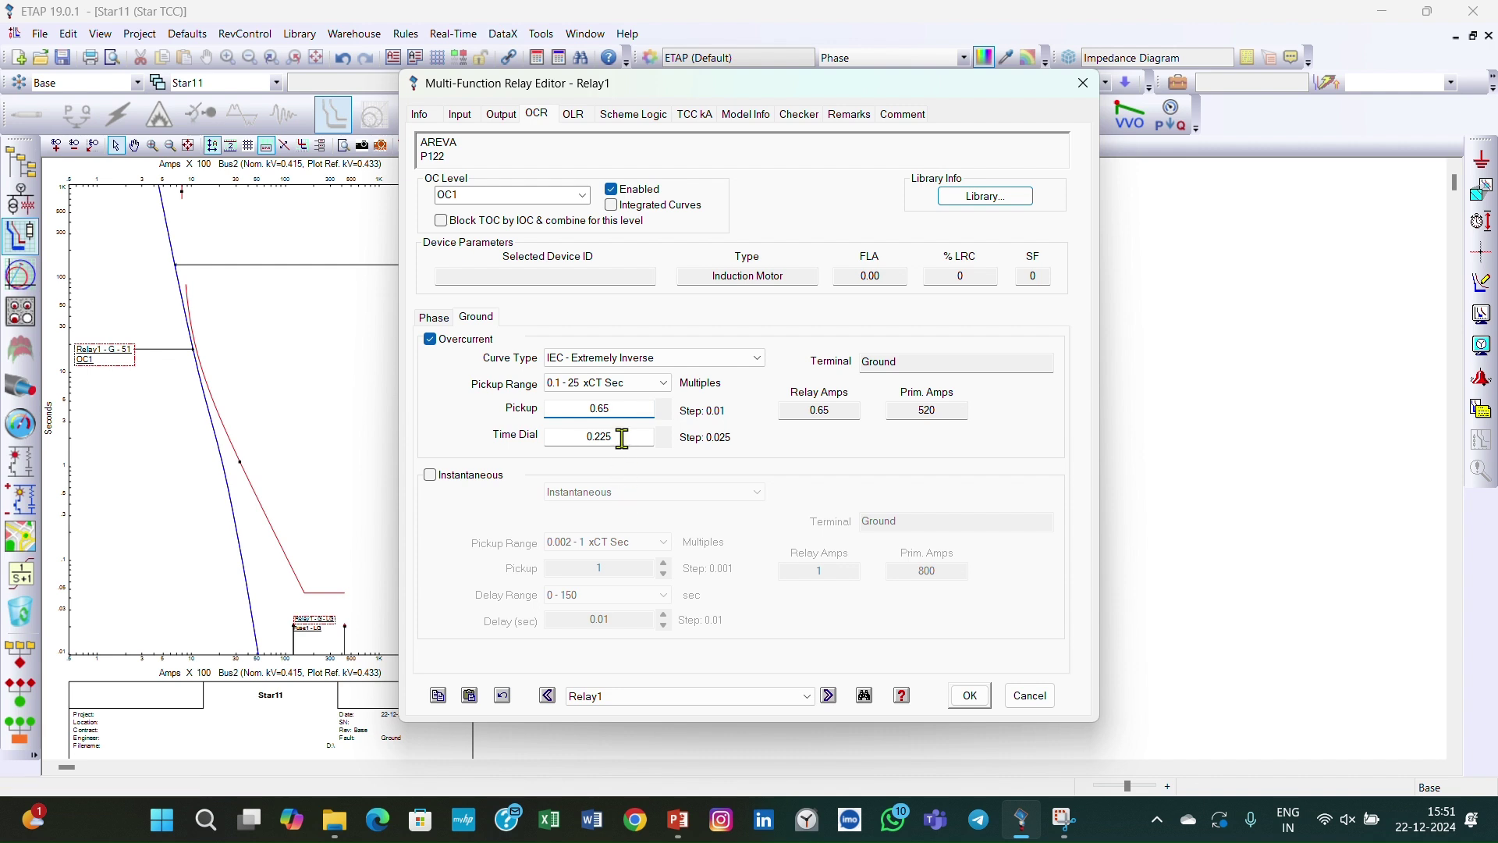
drag(622, 436, 537, 447)
text(1.5)
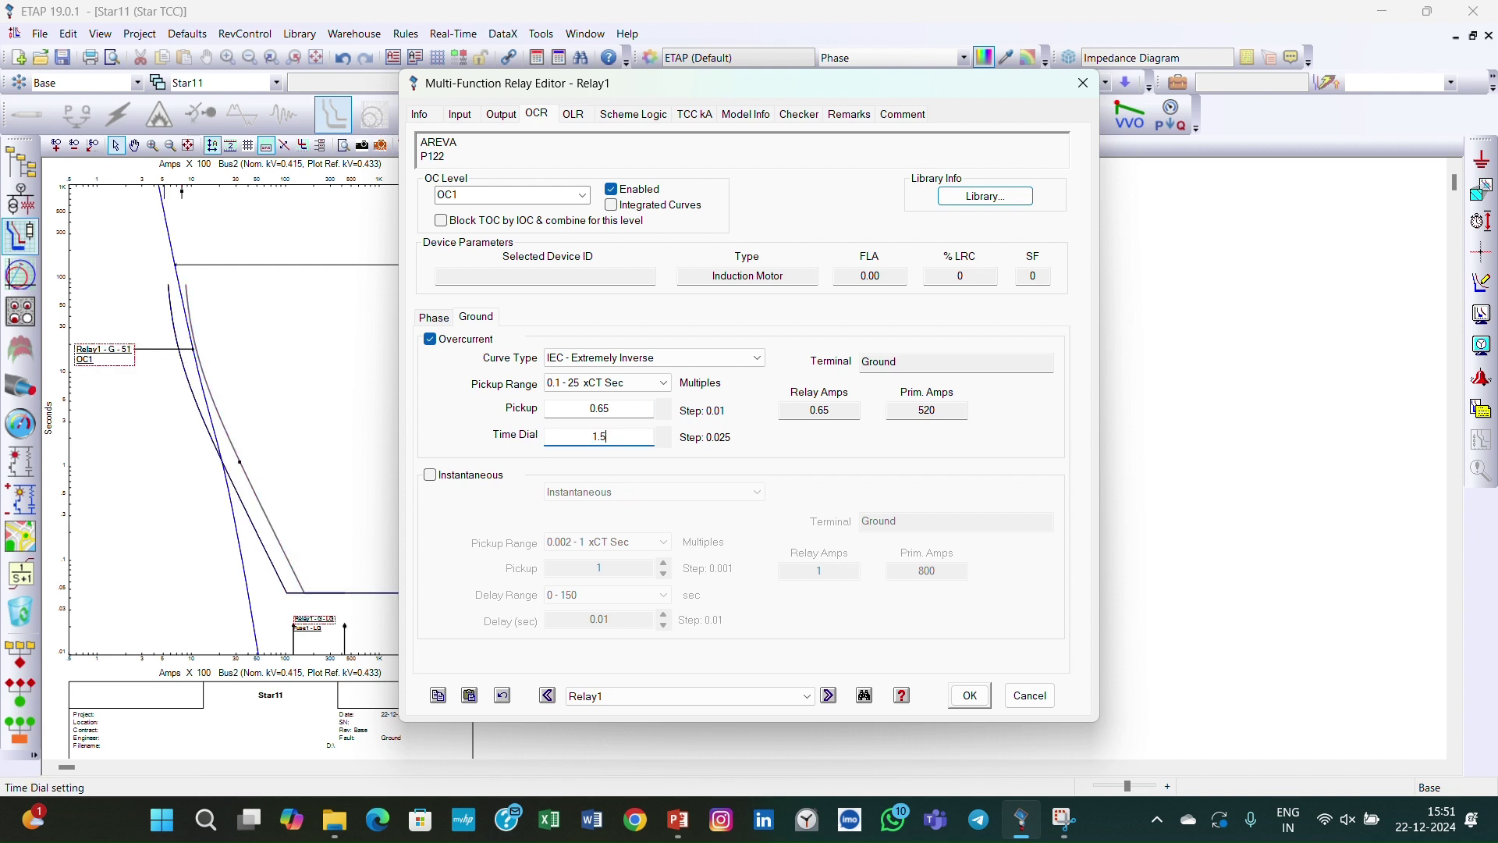
click(970, 696)
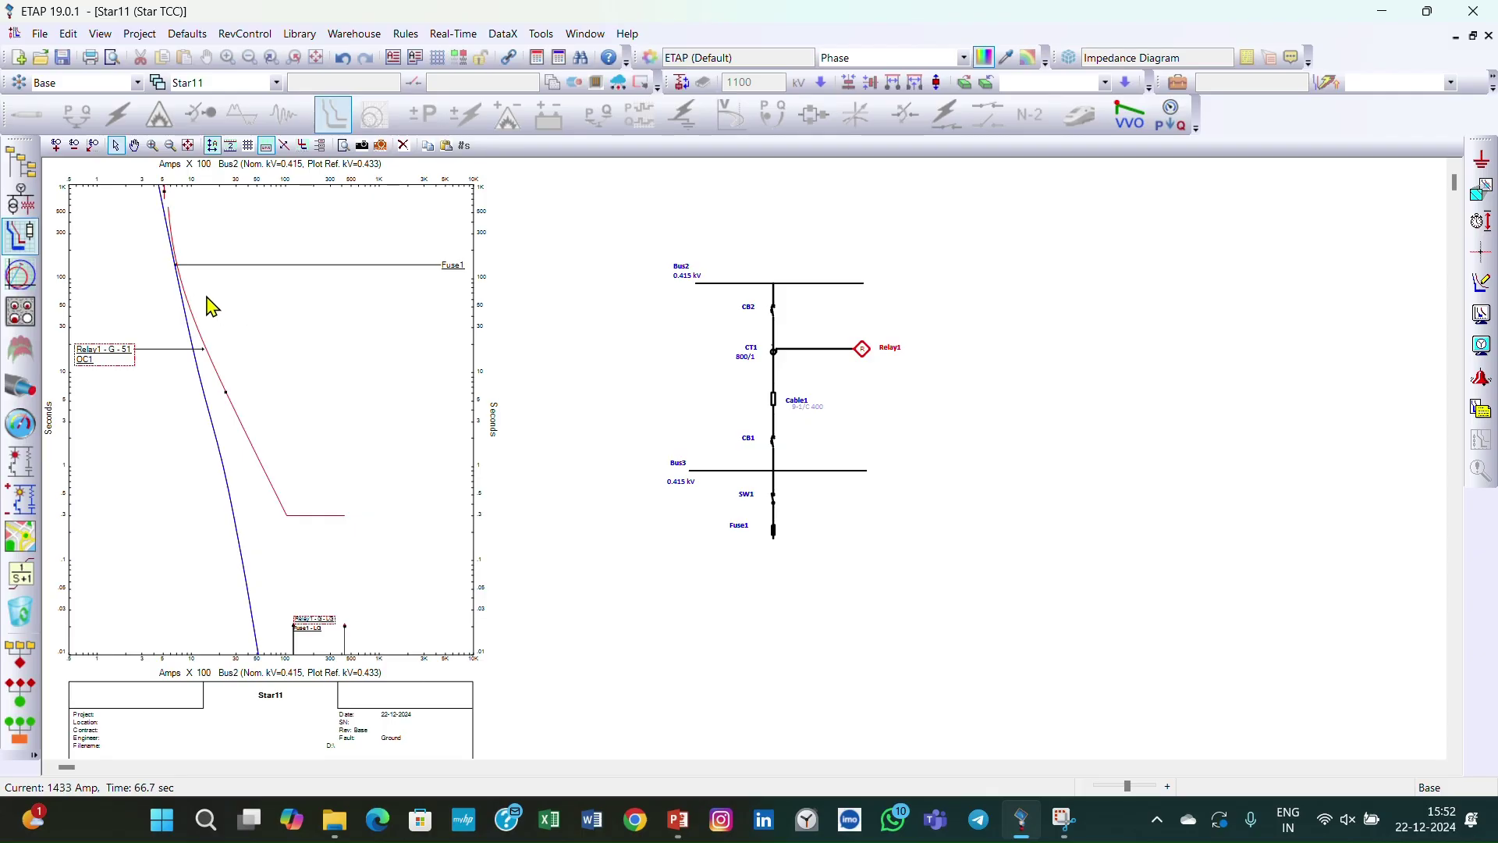
scroll(206, 304, up, 3)
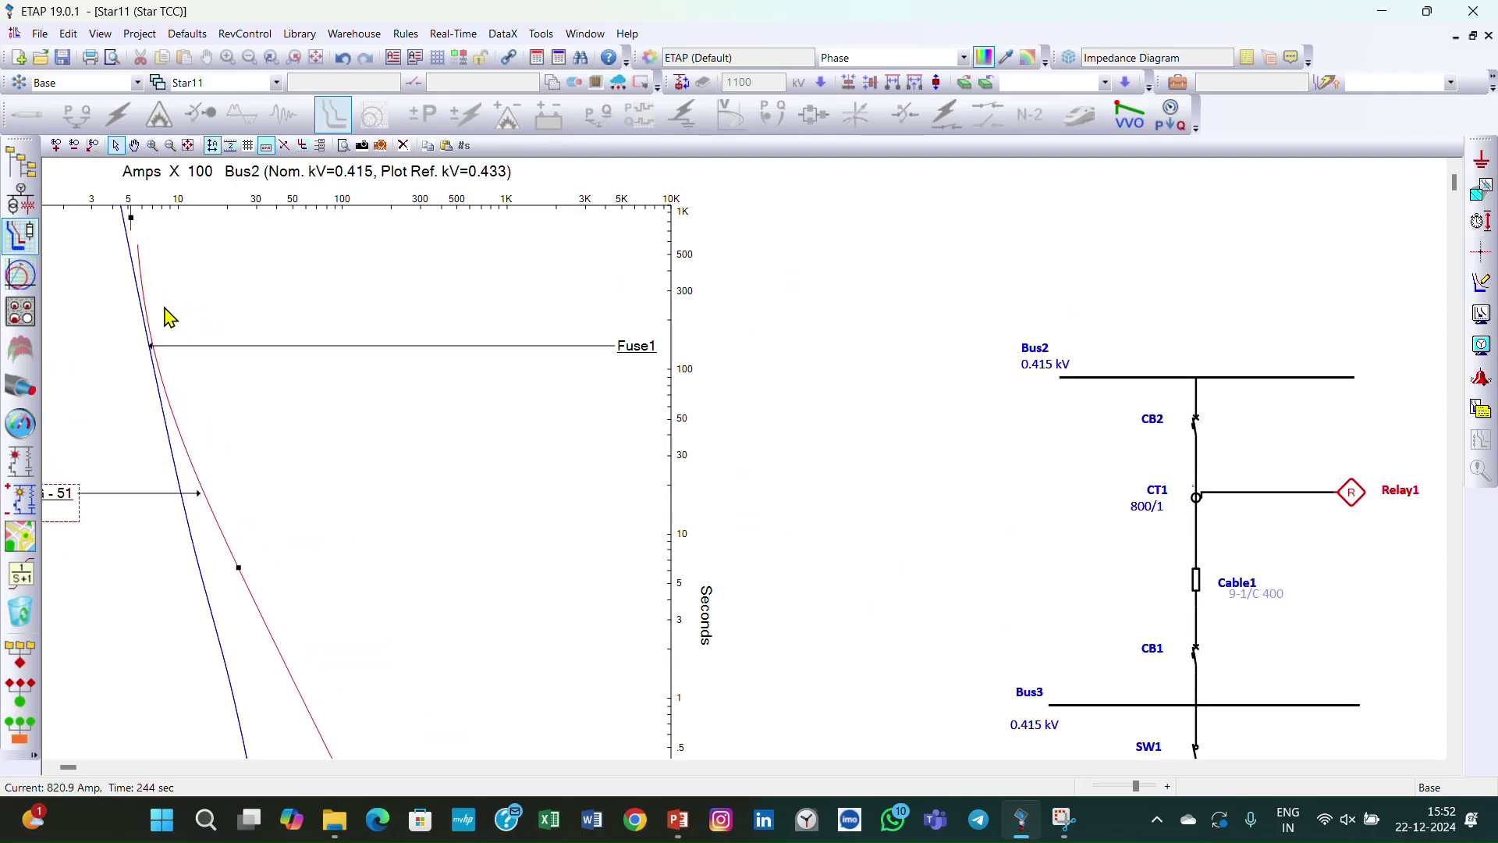
scroll(168, 315, up, 2)
scroll(170, 316, down, 2)
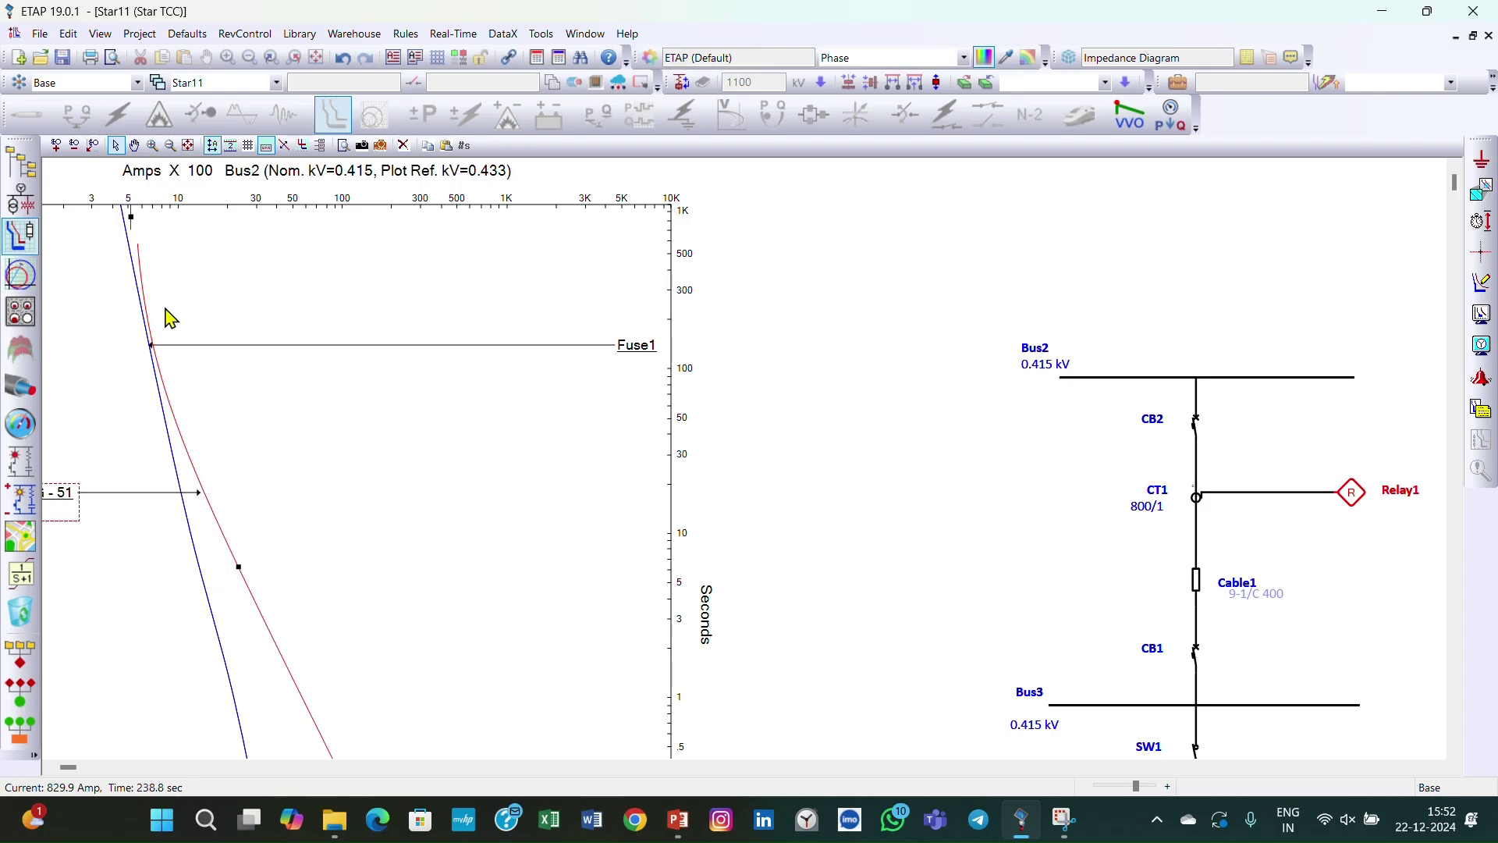
scroll(170, 316, down, 2)
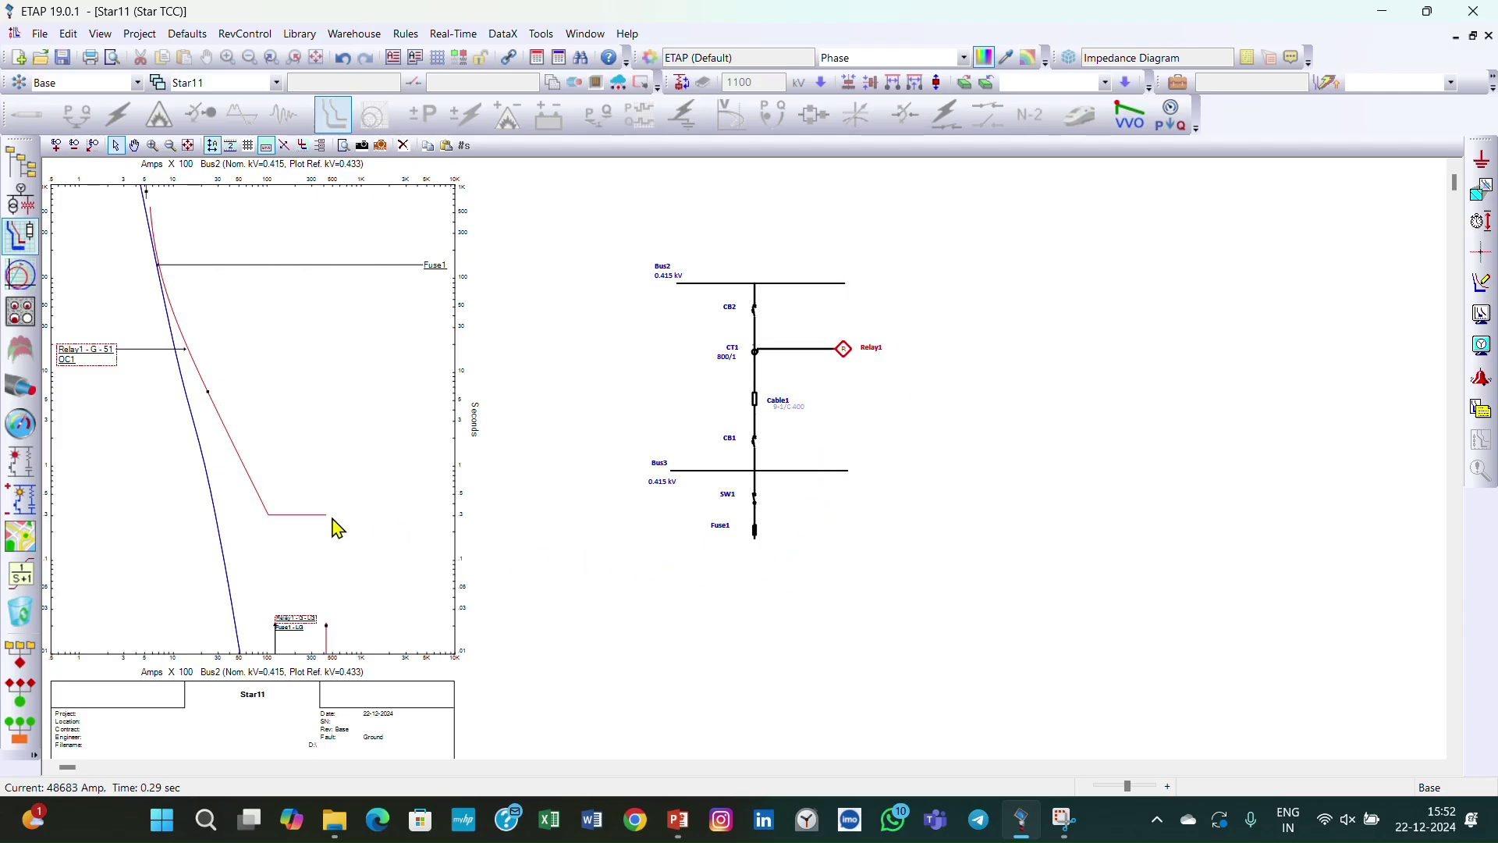
mouse_move(316, 517)
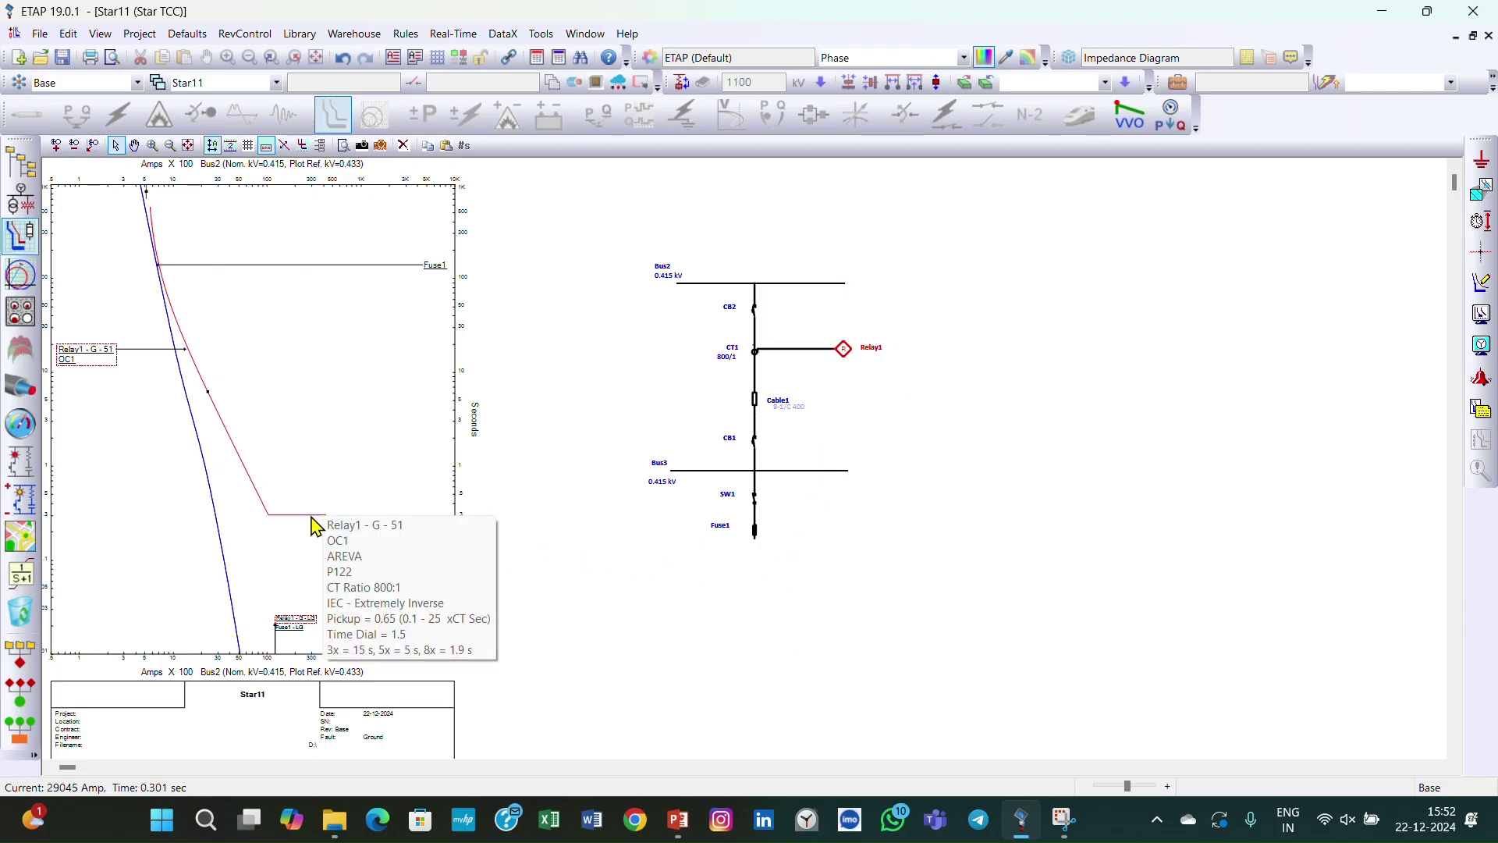
Step: Lock Relay1's settings from its Info page in the relay editor
double_click(850, 367)
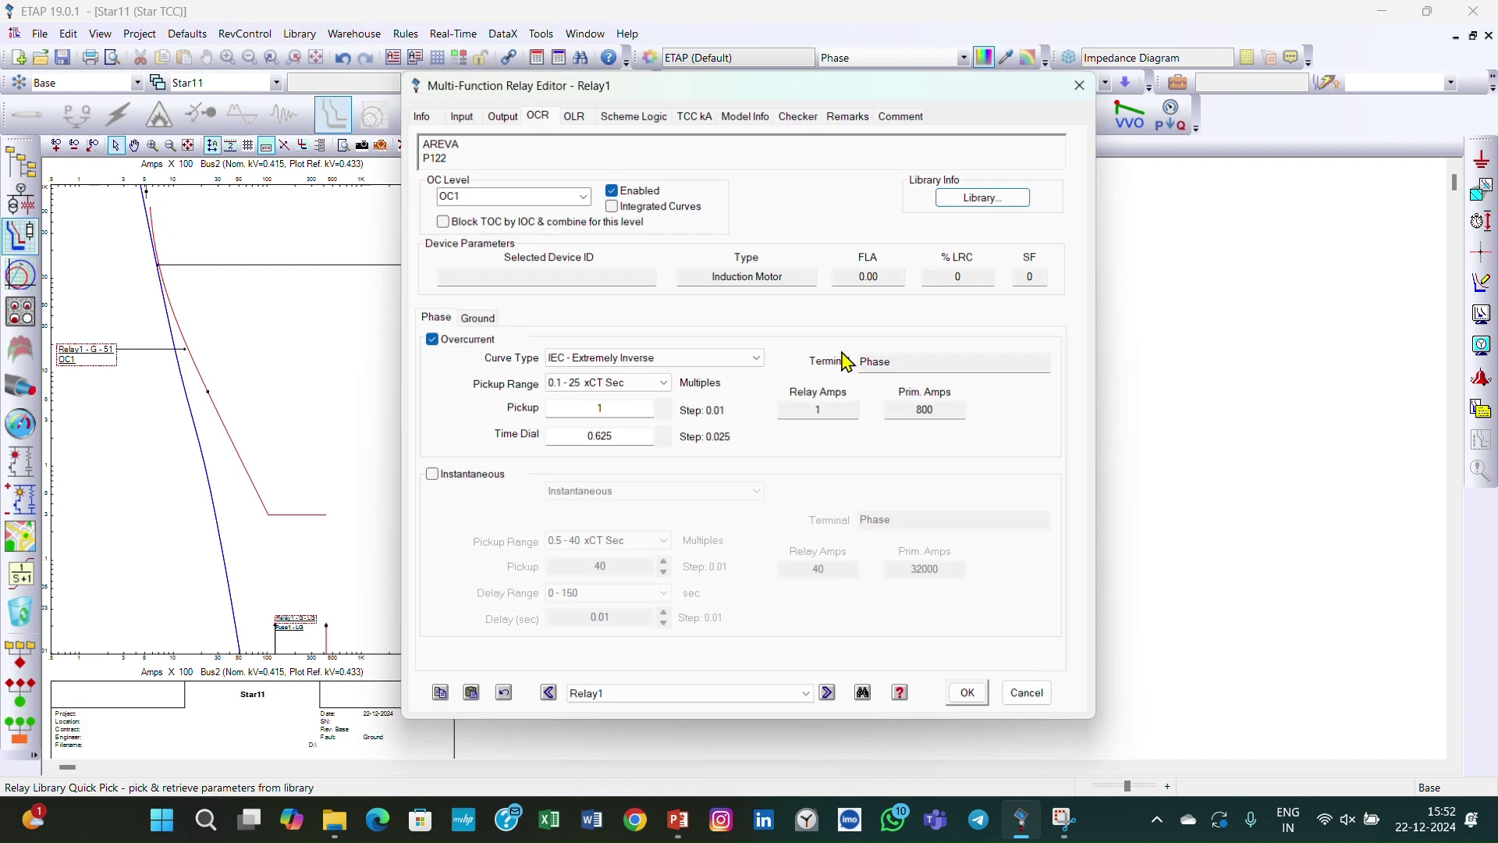
click(420, 114)
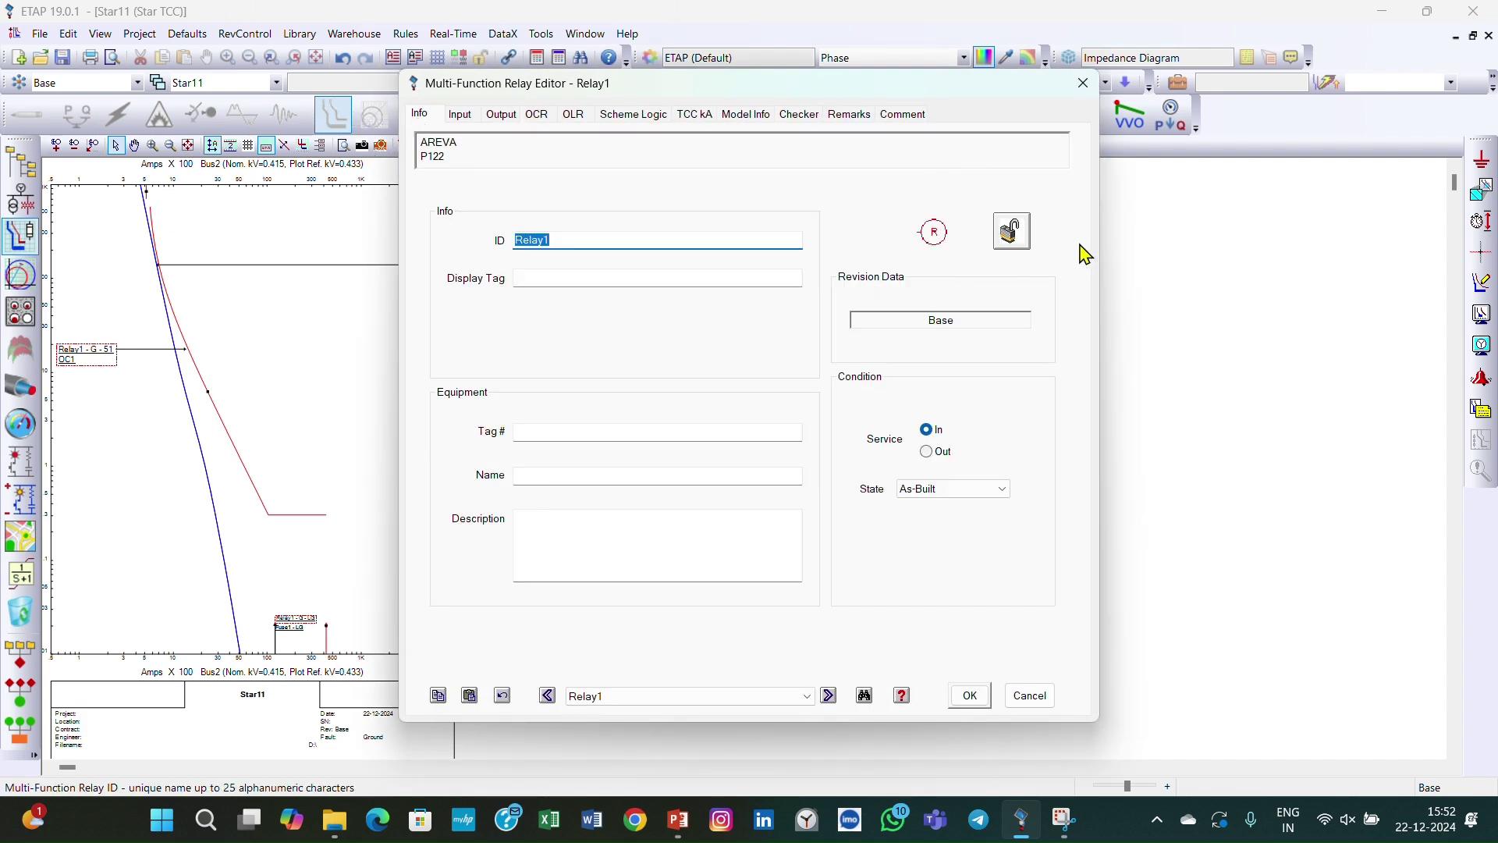
click(1012, 231)
click(970, 696)
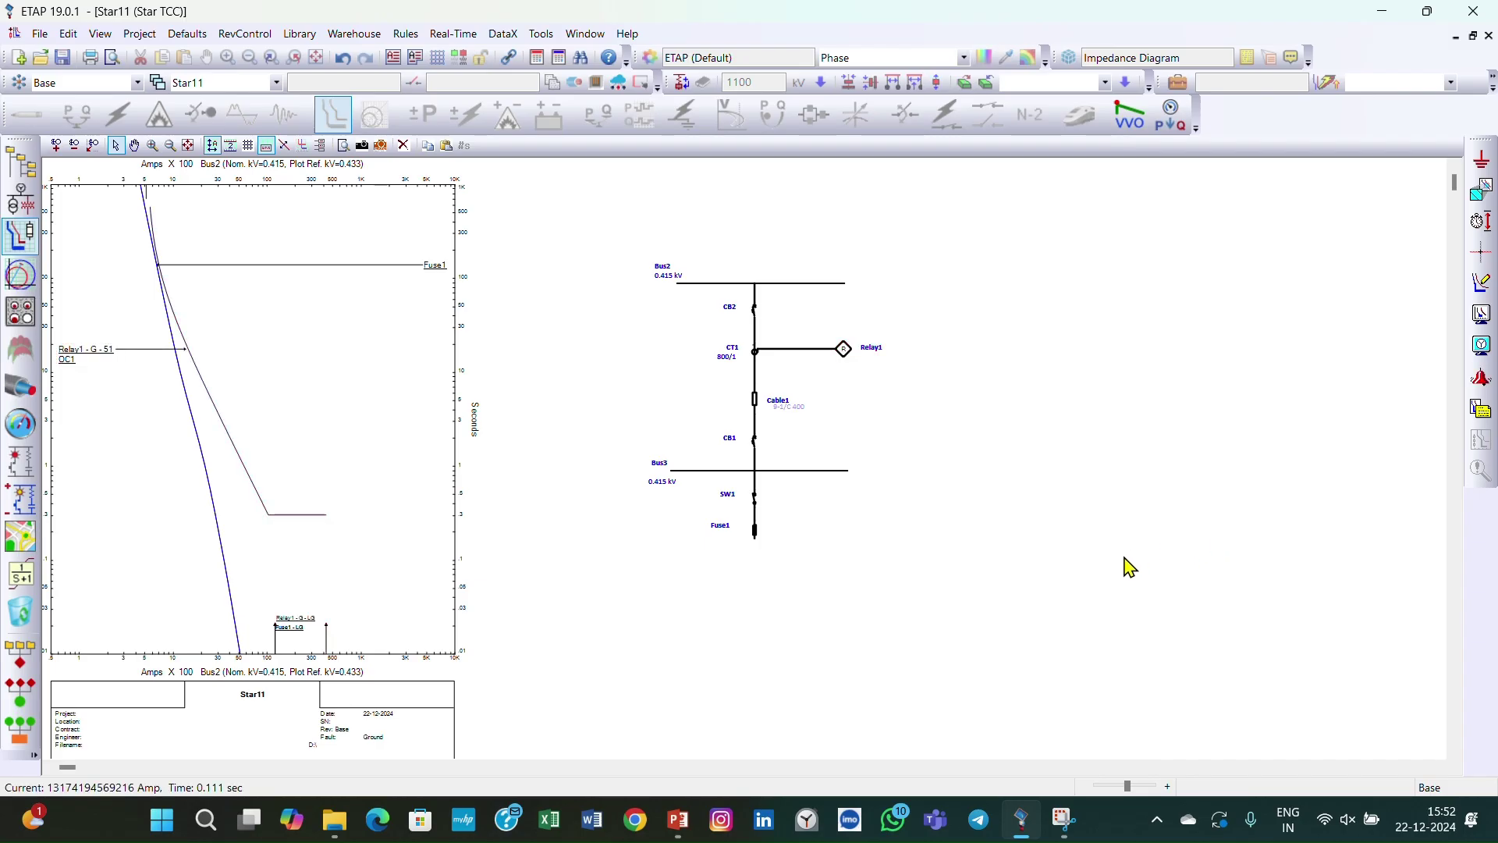
Step: Reopen Relay1's editor to confirm its fields are greyed out and locked
click(850, 351)
double_click(848, 350)
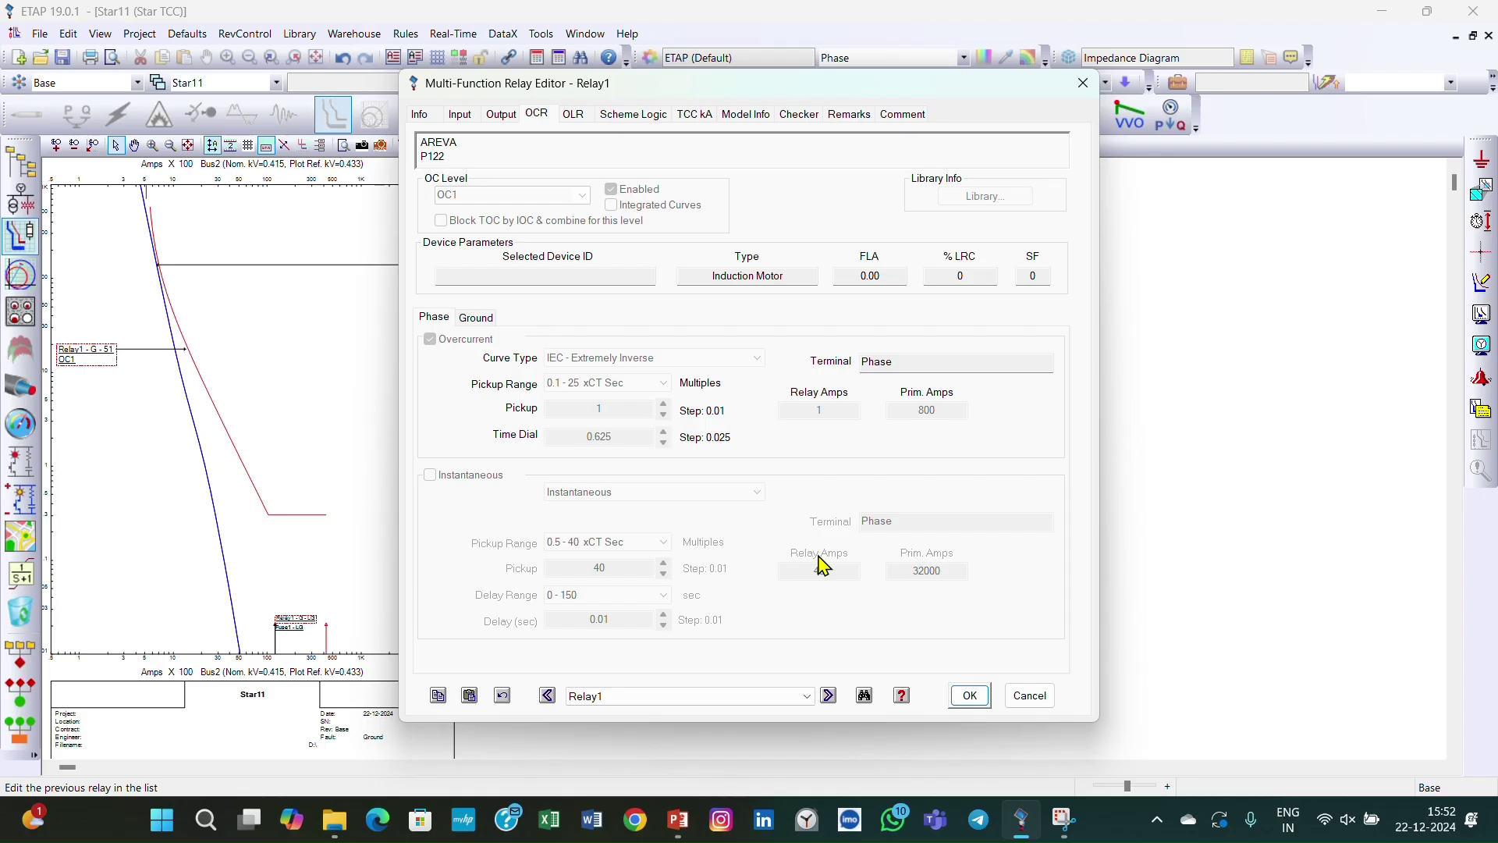
click(970, 696)
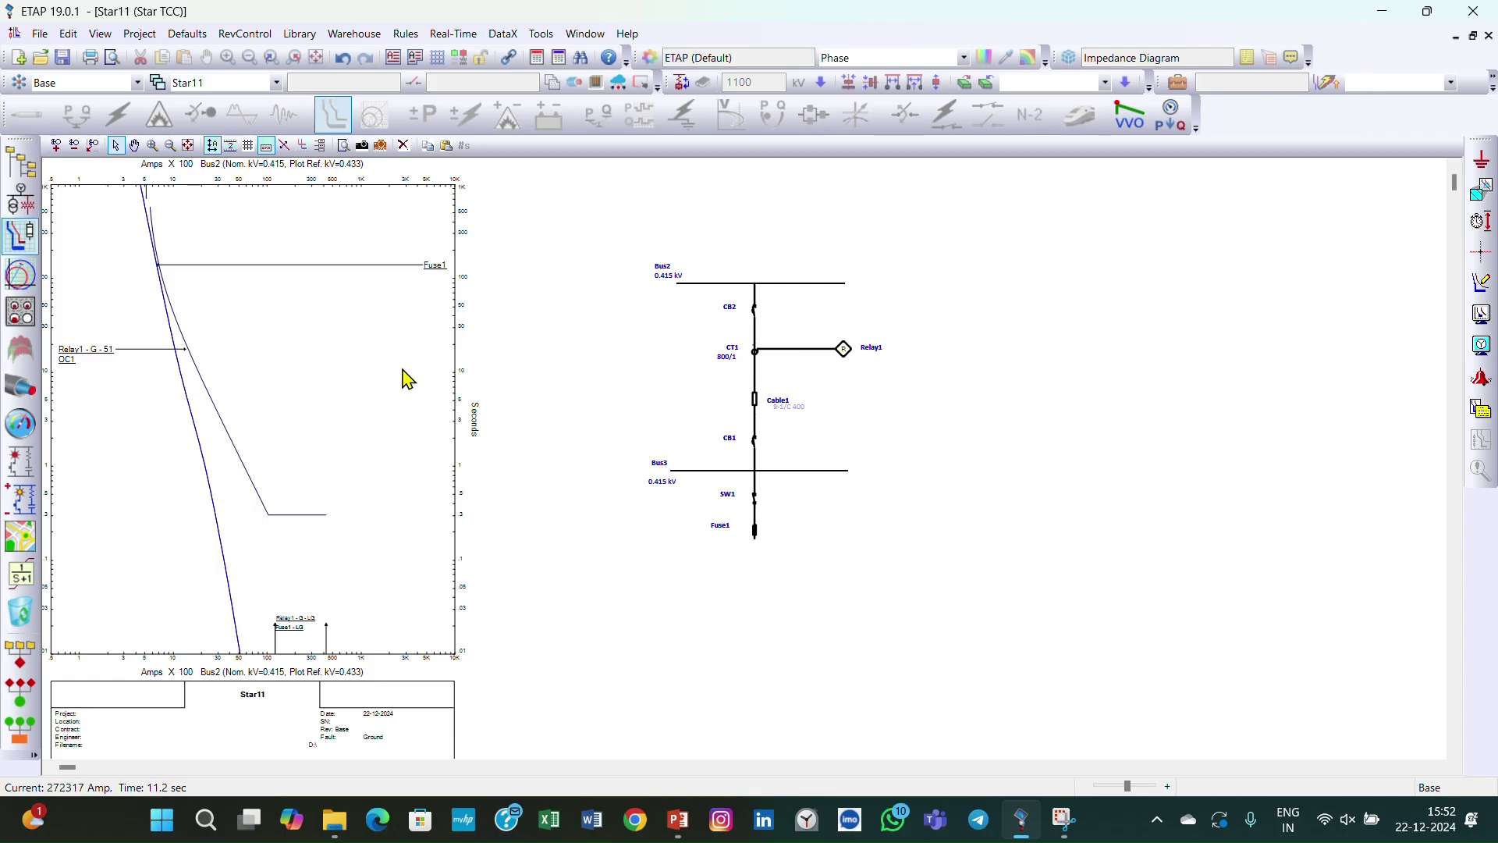
Step: Enable the green major and minor grid display on the Star11 TCC plot
key(ctrl+g)
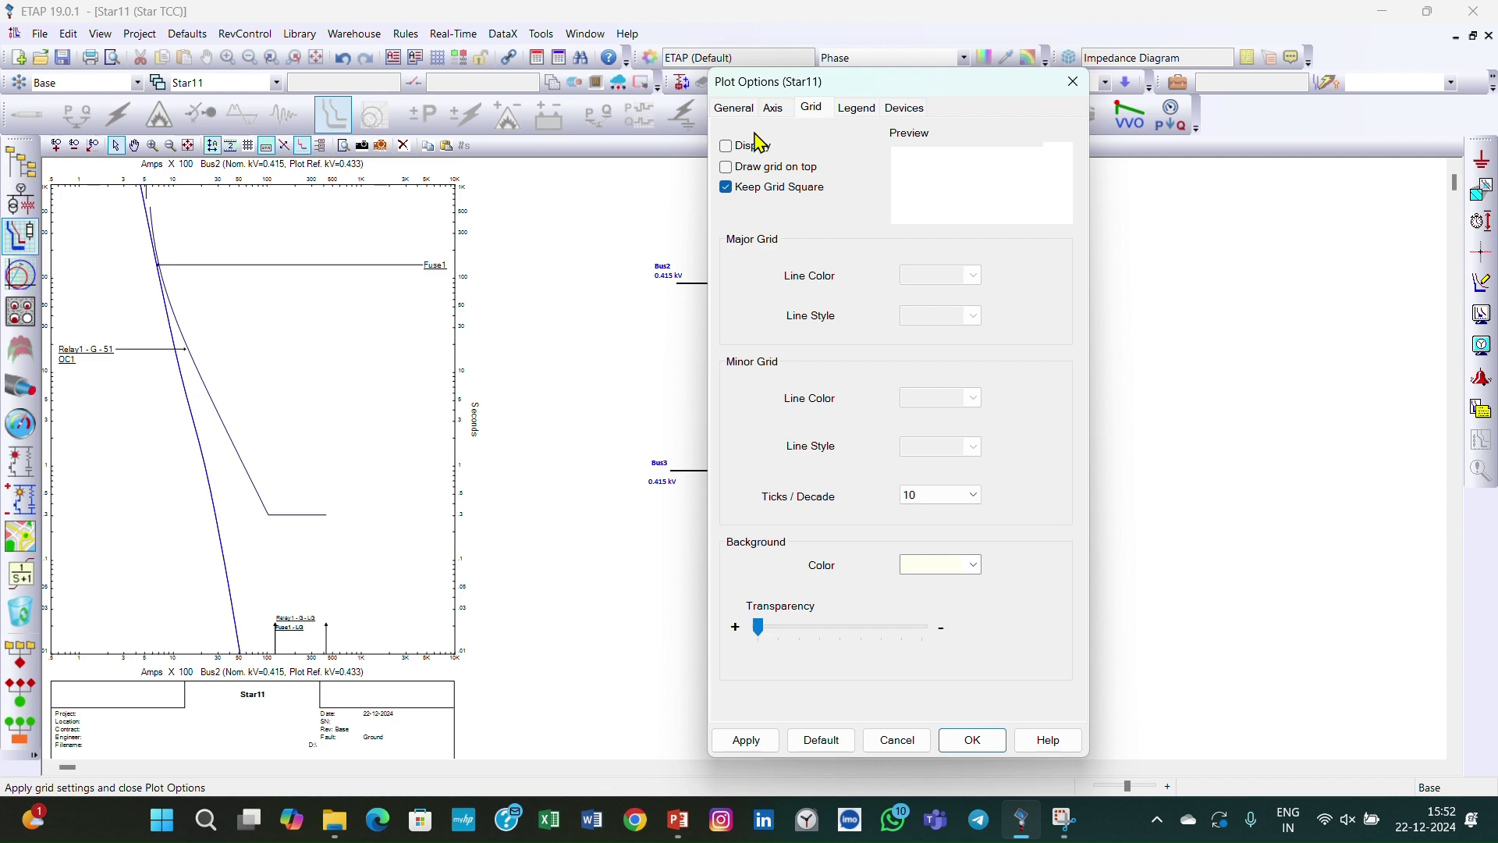
click(727, 147)
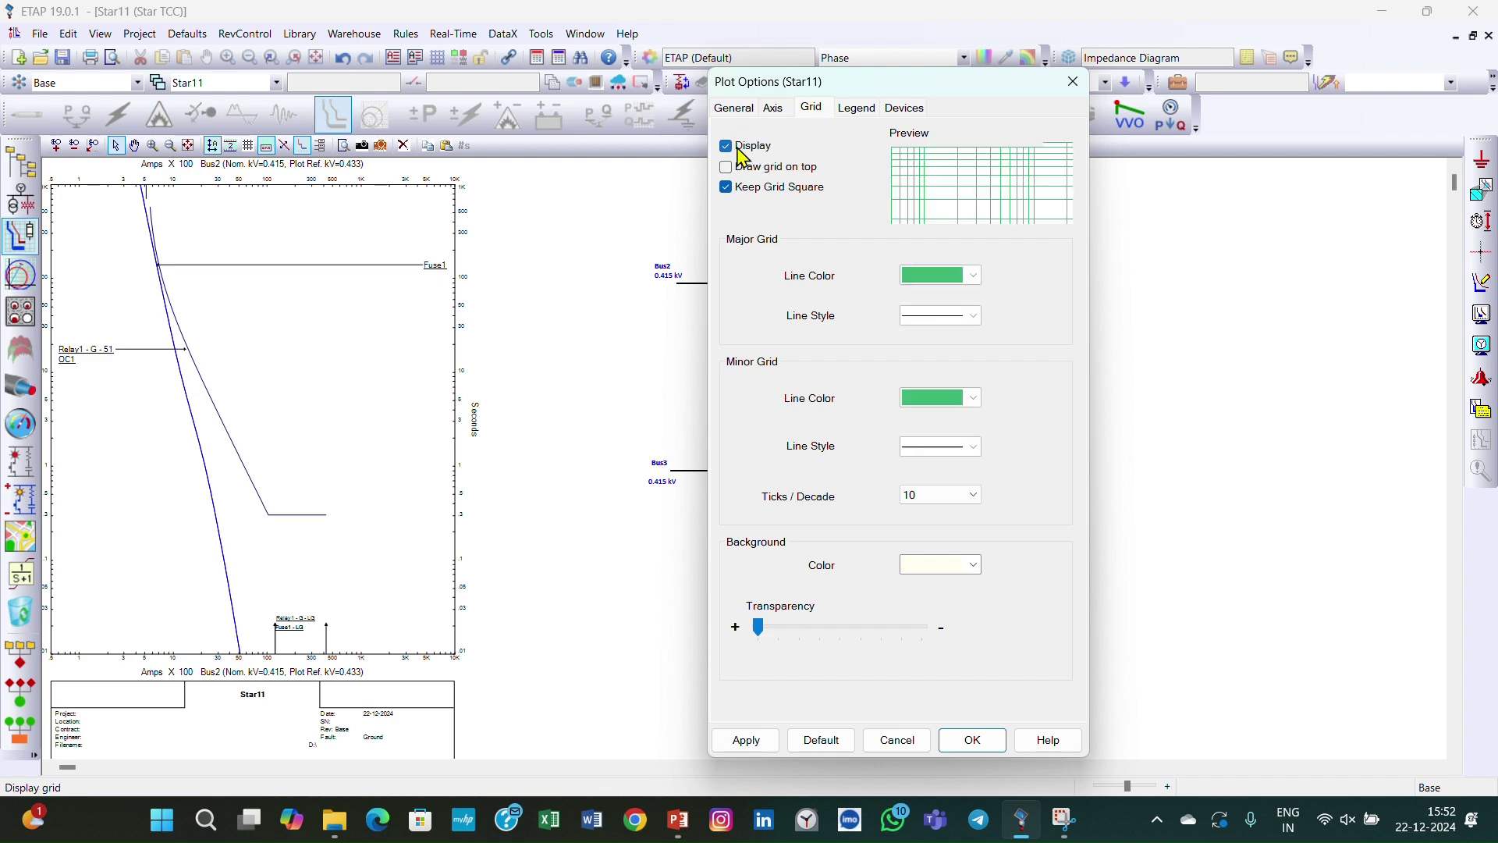
click(973, 741)
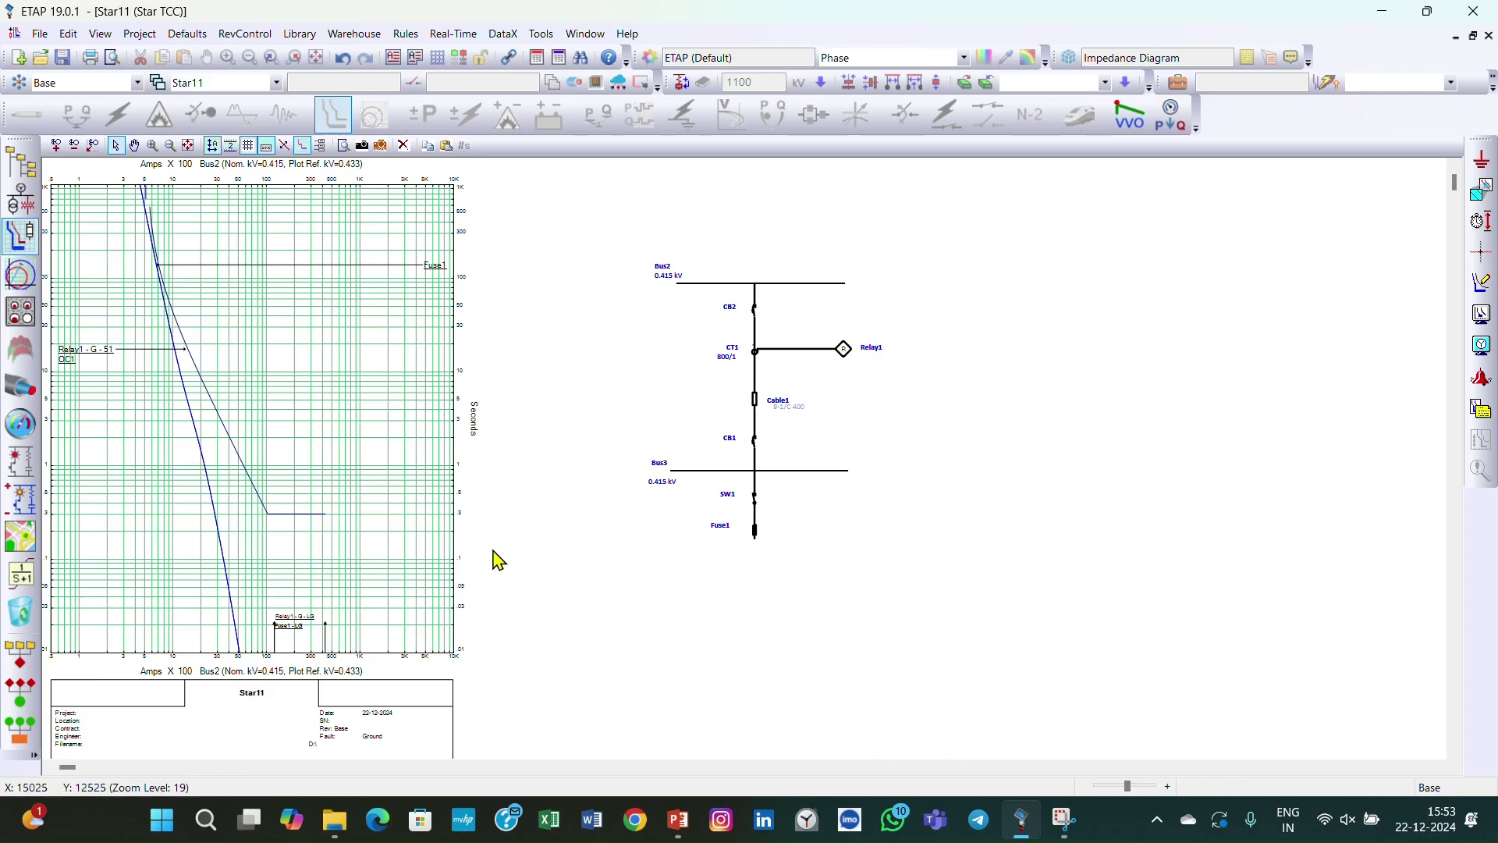
scroll(568, 593, down, 1)
scroll(568, 593, down, 5)
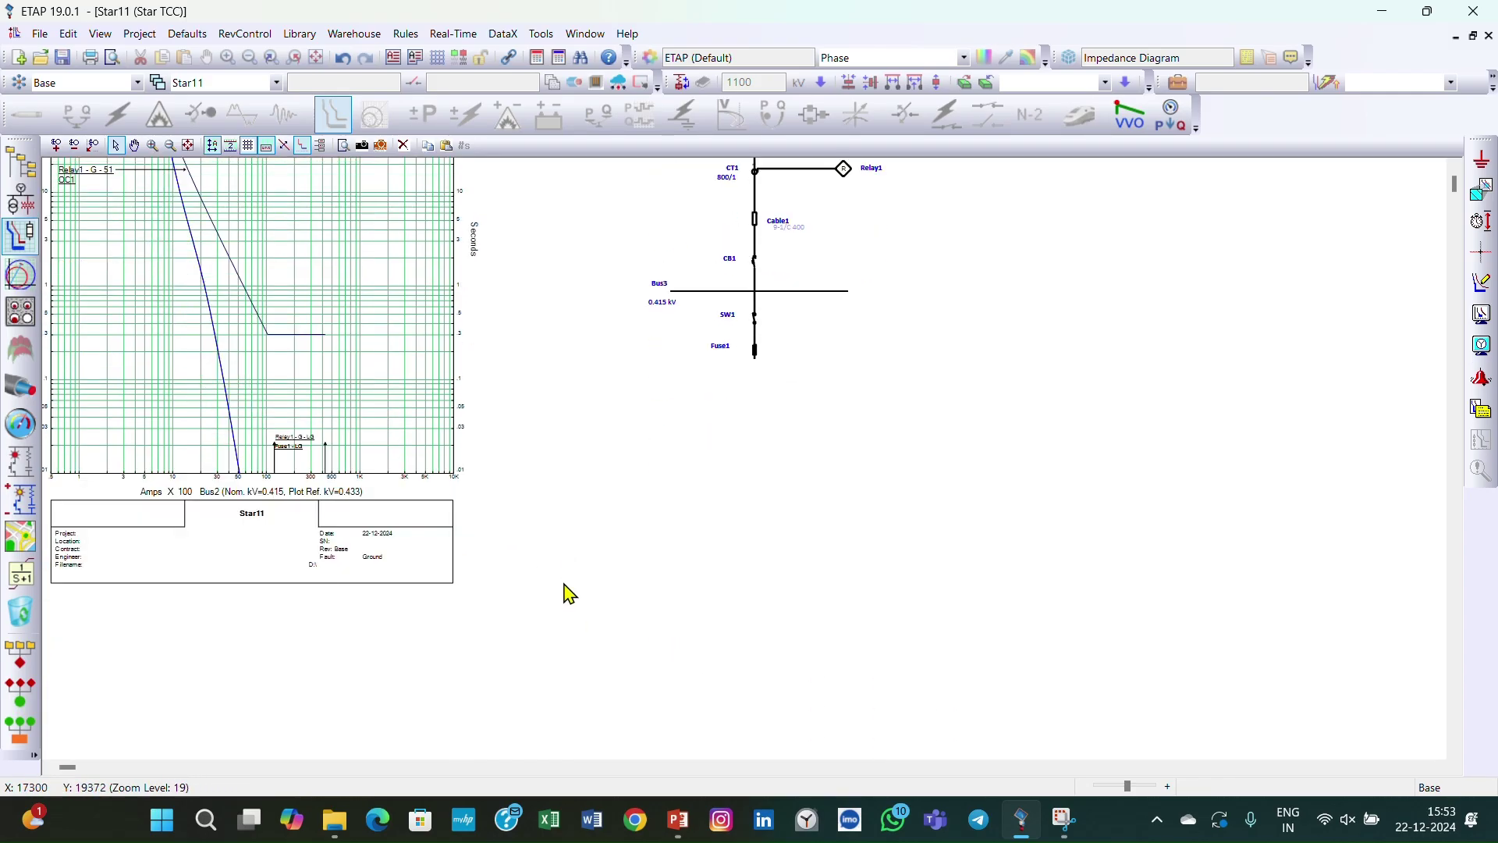
Step: Replace the plot name Star11 with Tcc2 in the legend settings
double_click(257, 523)
drag(923, 184, 819, 184)
text(Tcc2)
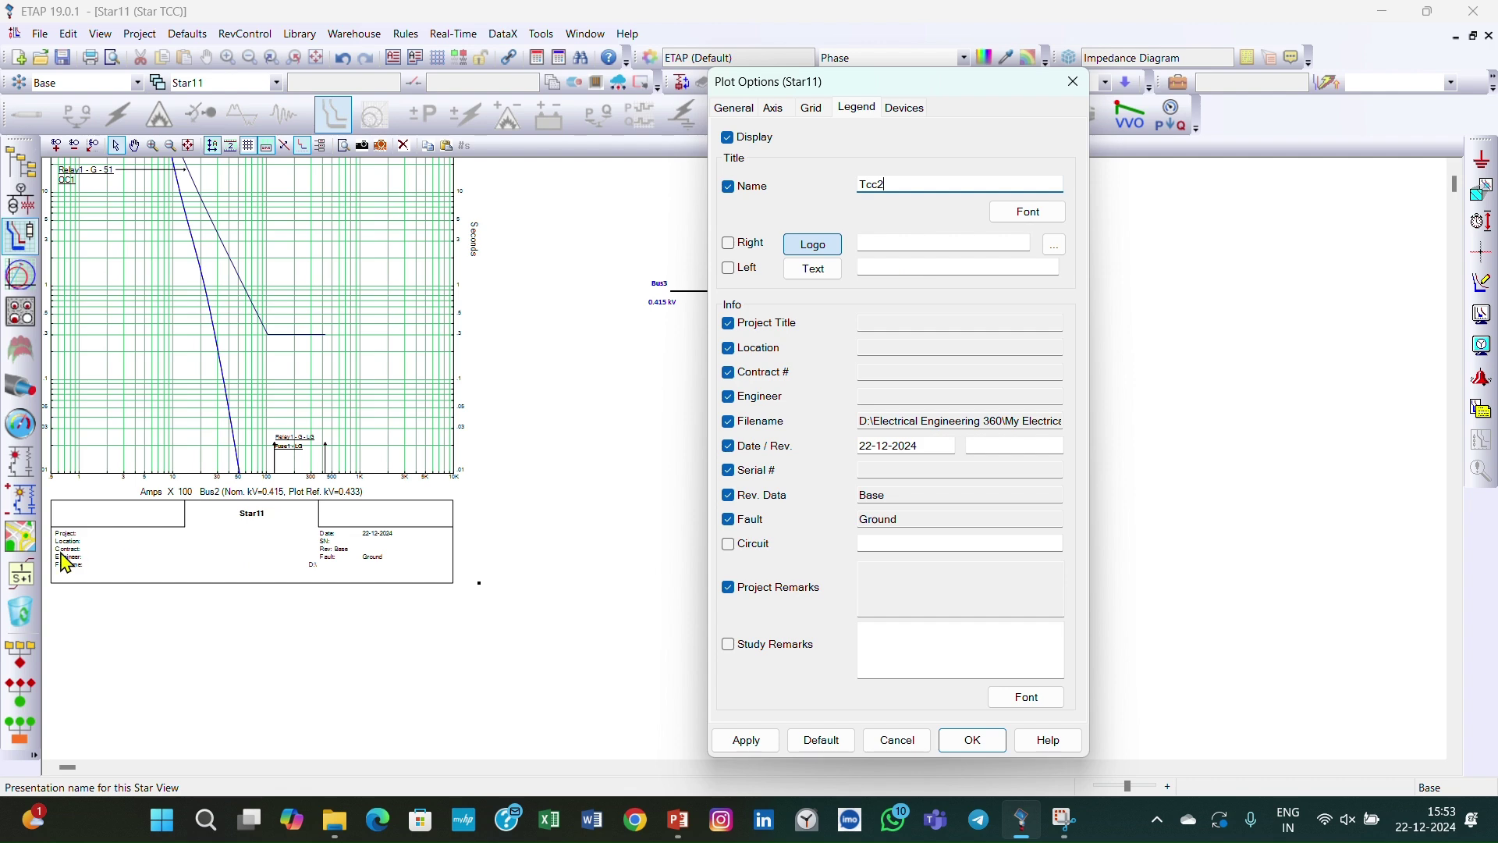
click(974, 749)
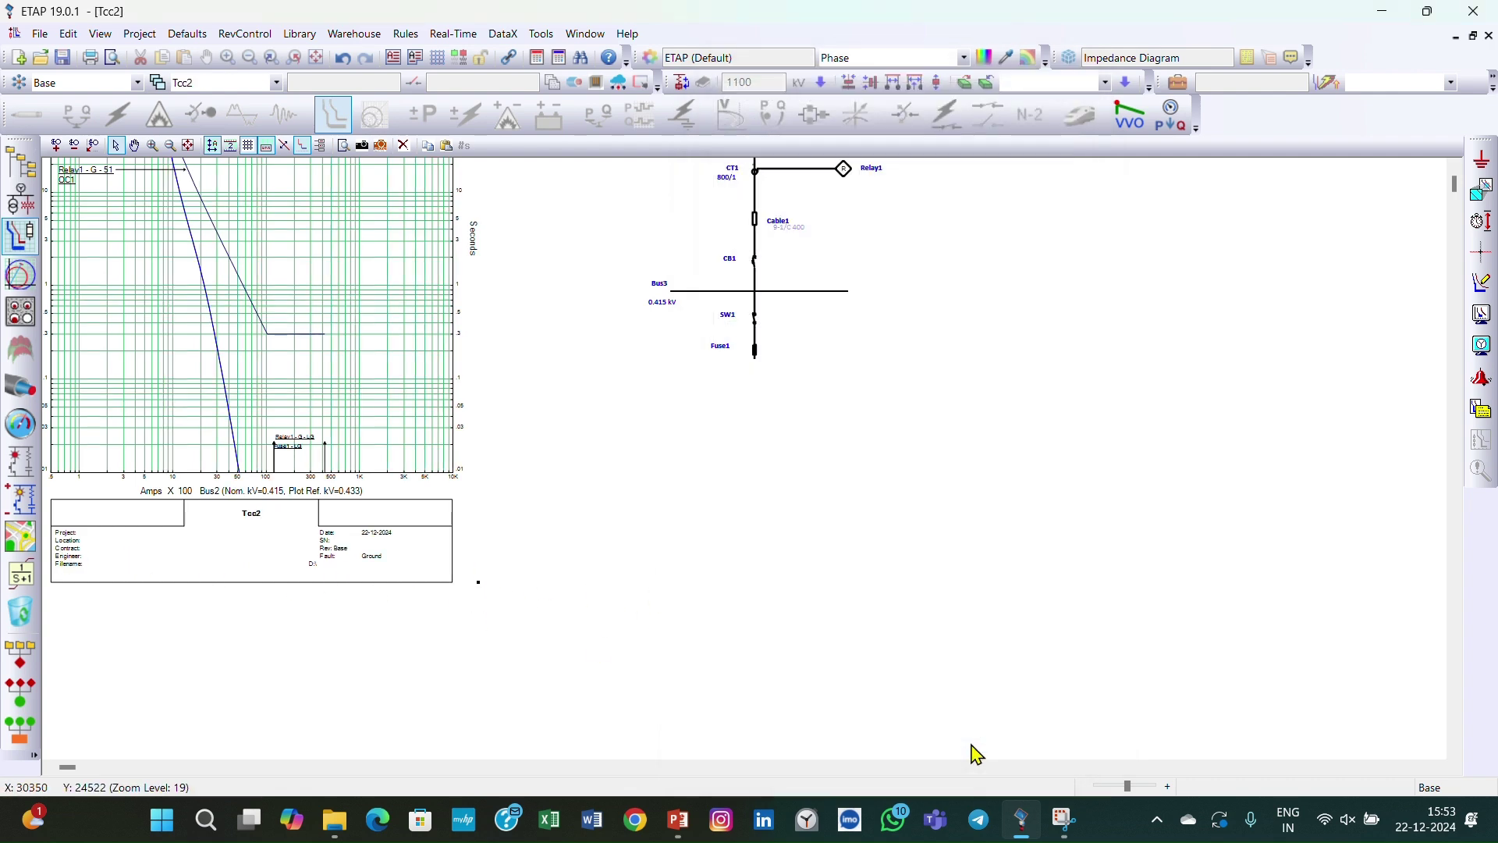
Step: Switch to the OLV1 one-line diagram and scroll up to show utility U1
scroll(755, 610, up, 5)
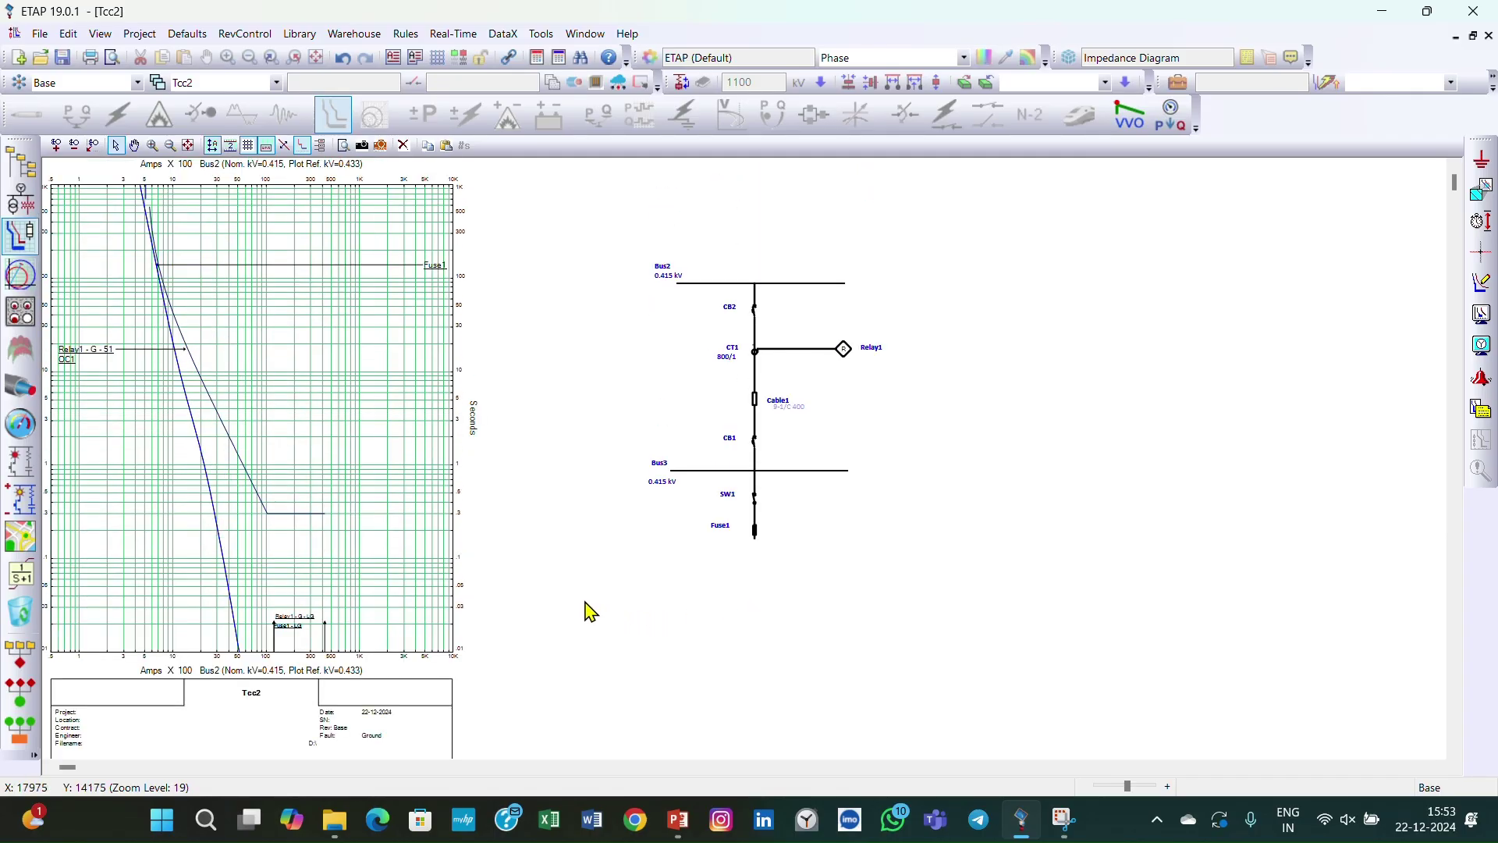
scroll(591, 611, down, 5)
scroll(591, 611, up, 5)
click(20, 201)
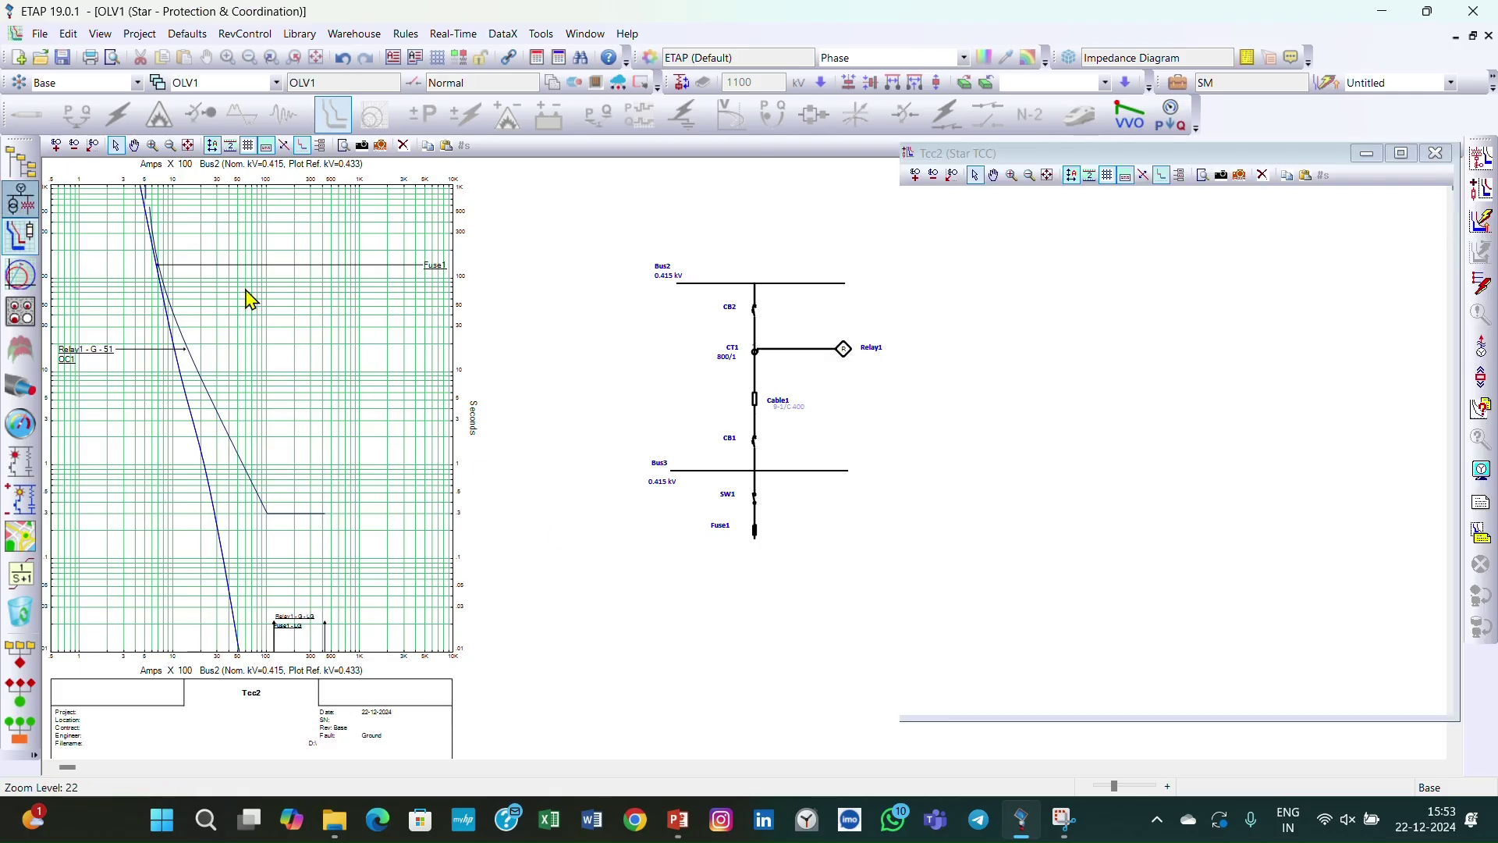
scroll(760, 422, up, 5)
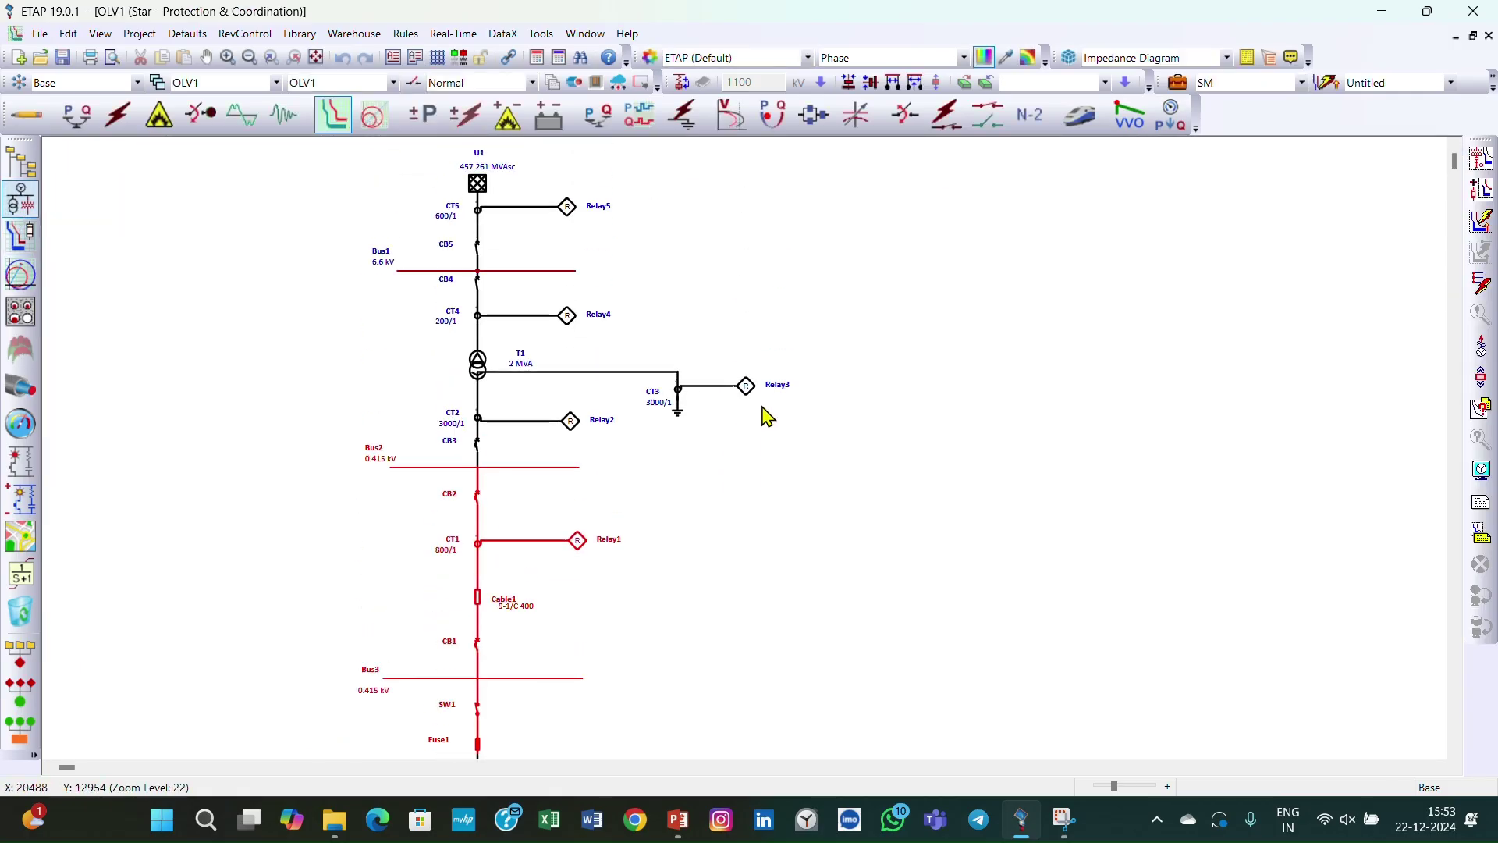